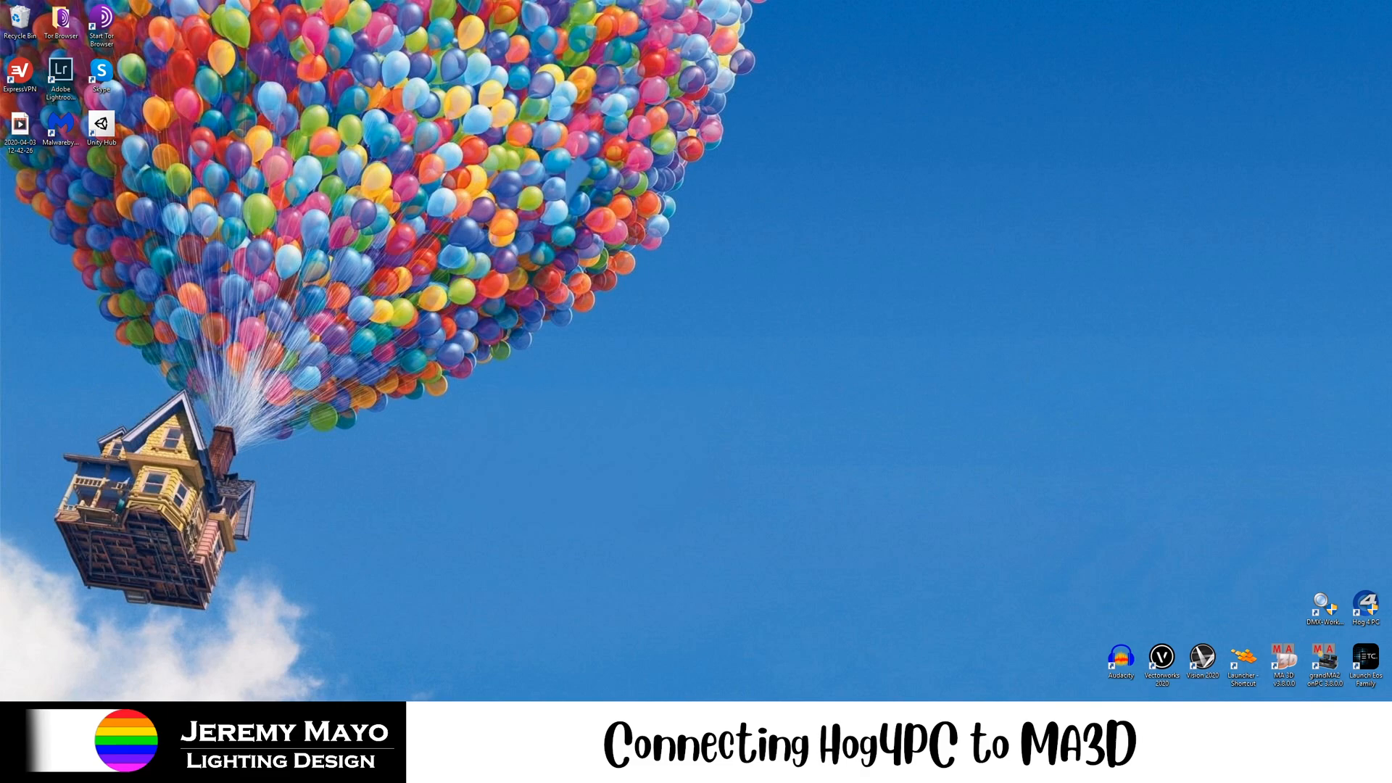
Open Device Manager, enlarge its window and select the Network adapters category.
{"action": "key", "text": "super+x"}
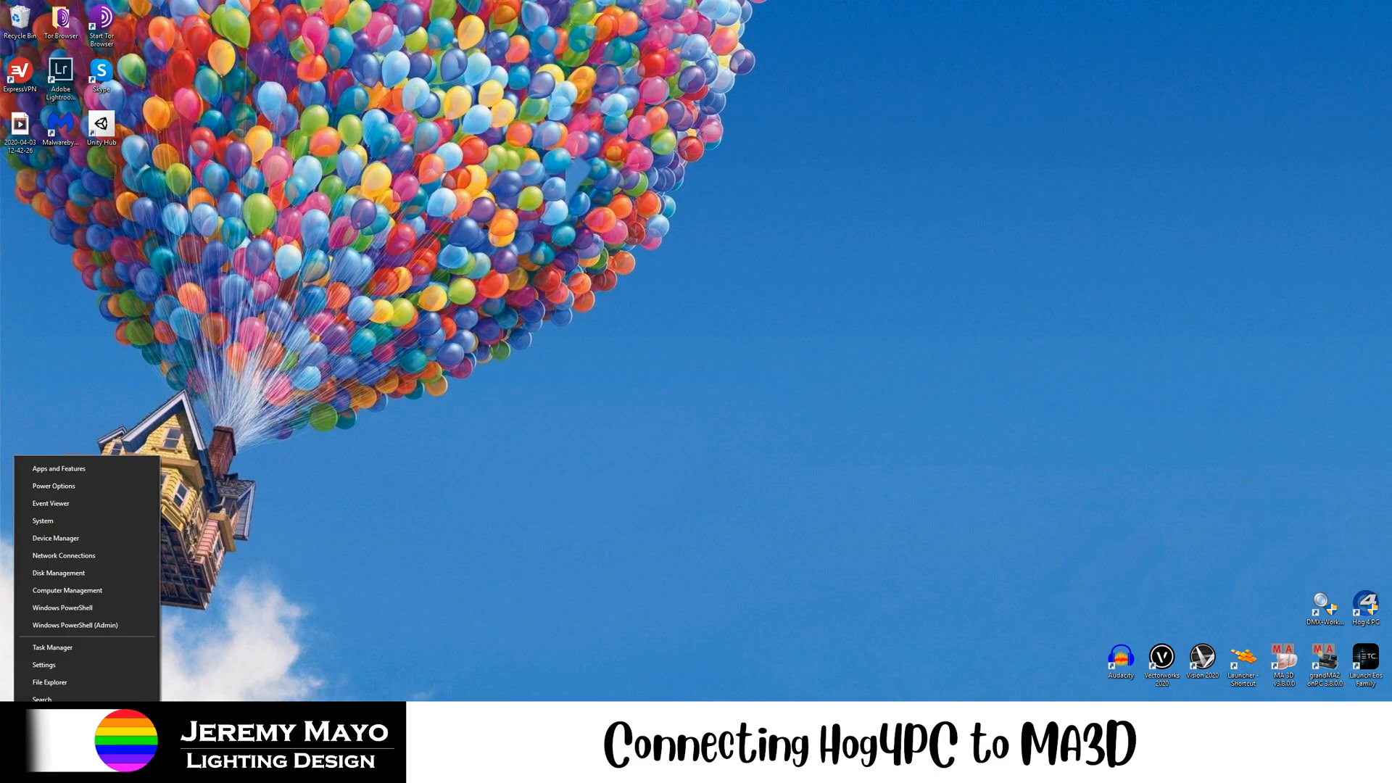
{"action": "left_click", "coordinate": [73, 546]}
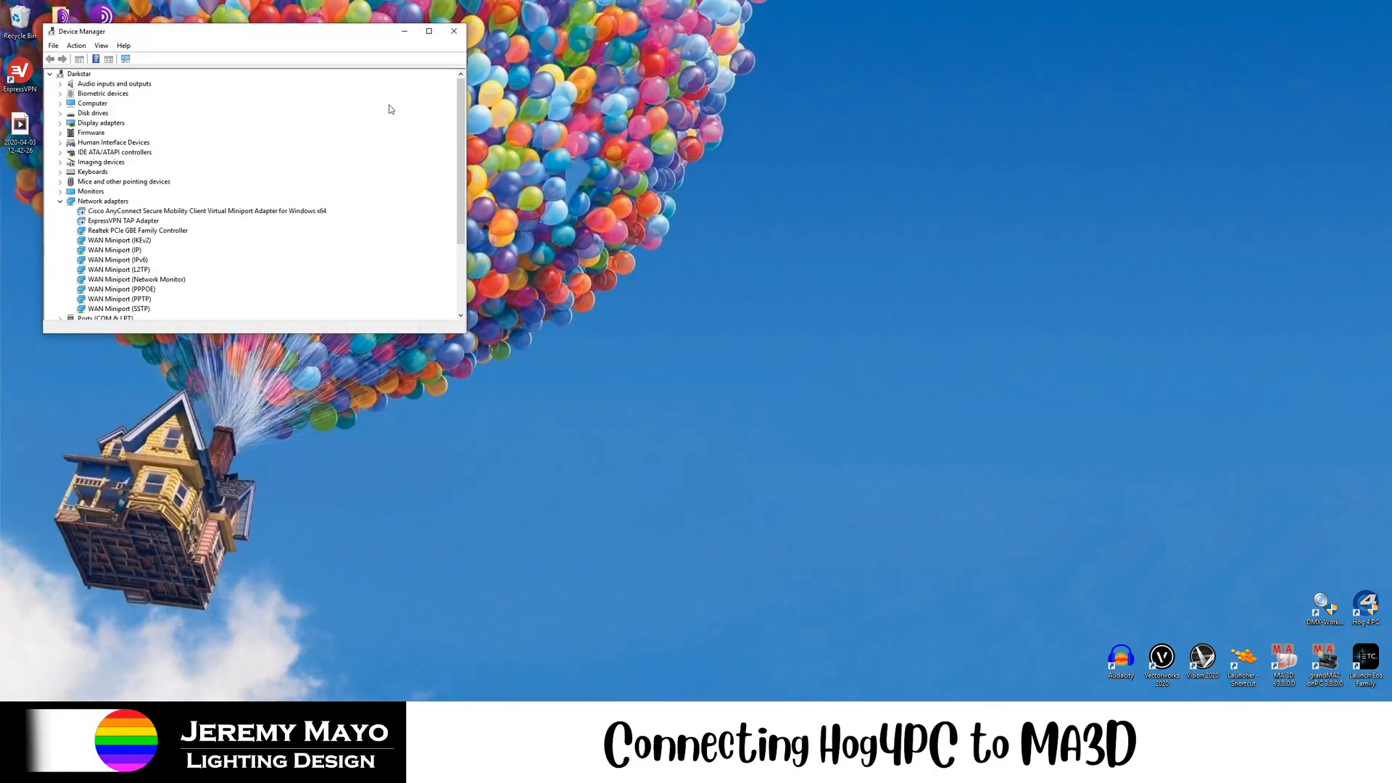
{"action": "left_click_drag", "start_coordinate": [351, 35], "coordinate": [452, 78]}
{"action": "left_click_drag", "start_coordinate": [569, 379], "coordinate": [694, 491]}
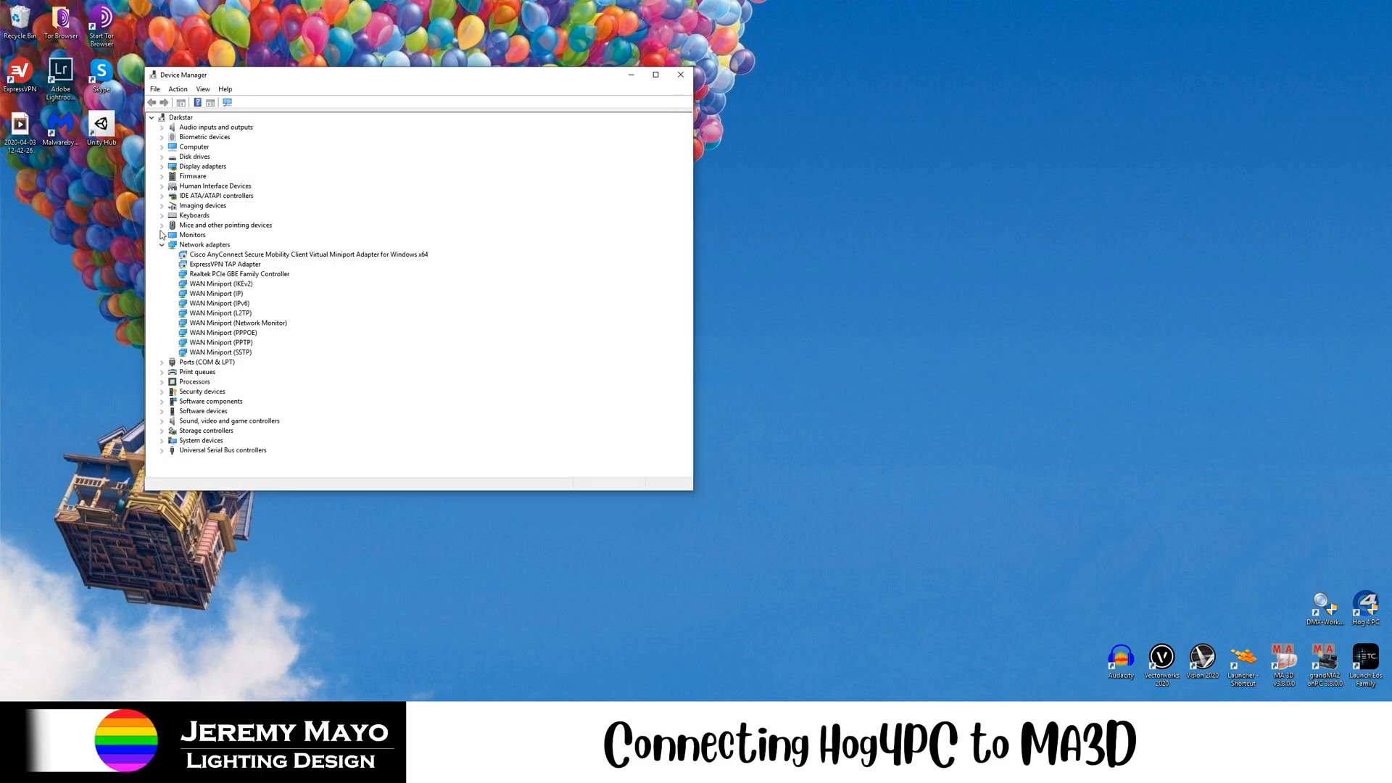
{"action": "left_click", "coordinate": [203, 245]}
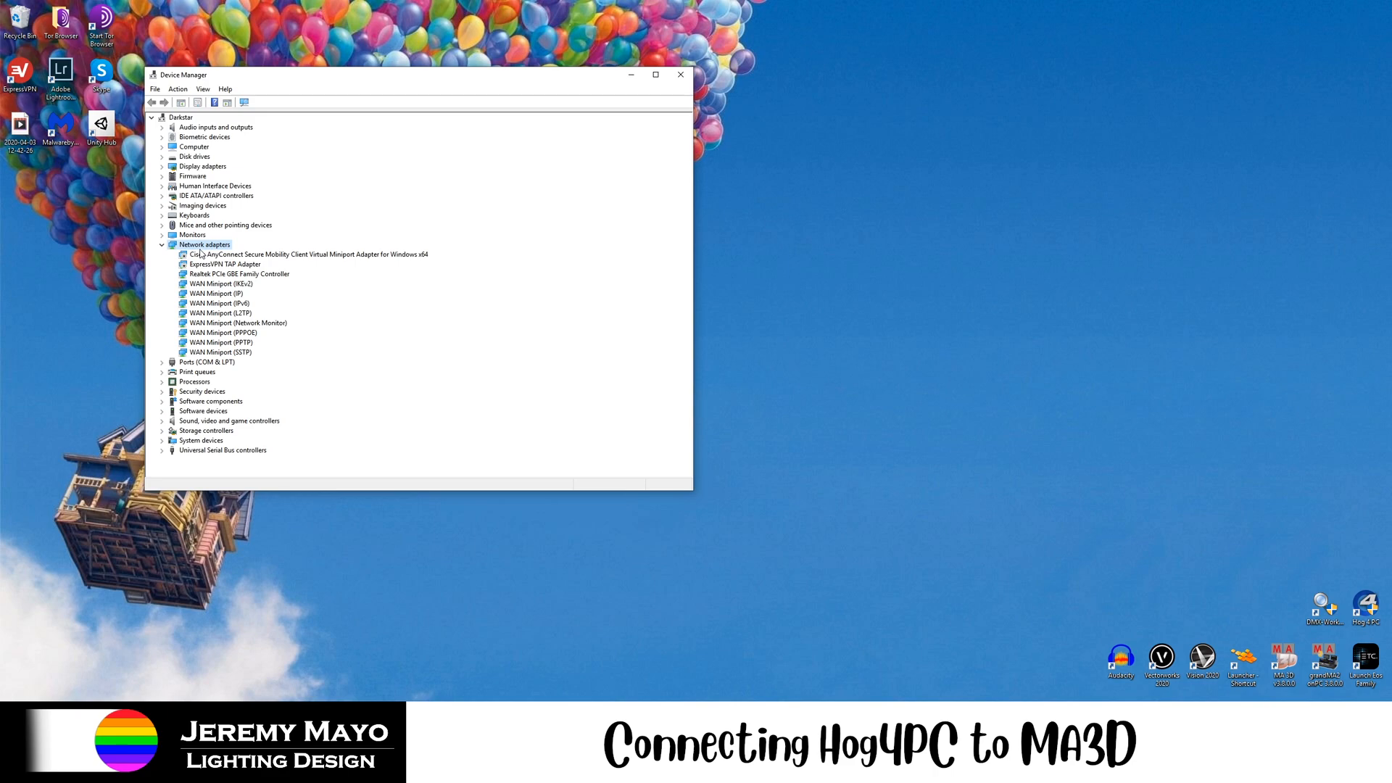
Start adding legacy hardware with the option to install hardware manually selected from a list.
{"action": "left_click", "coordinate": [180, 89]}
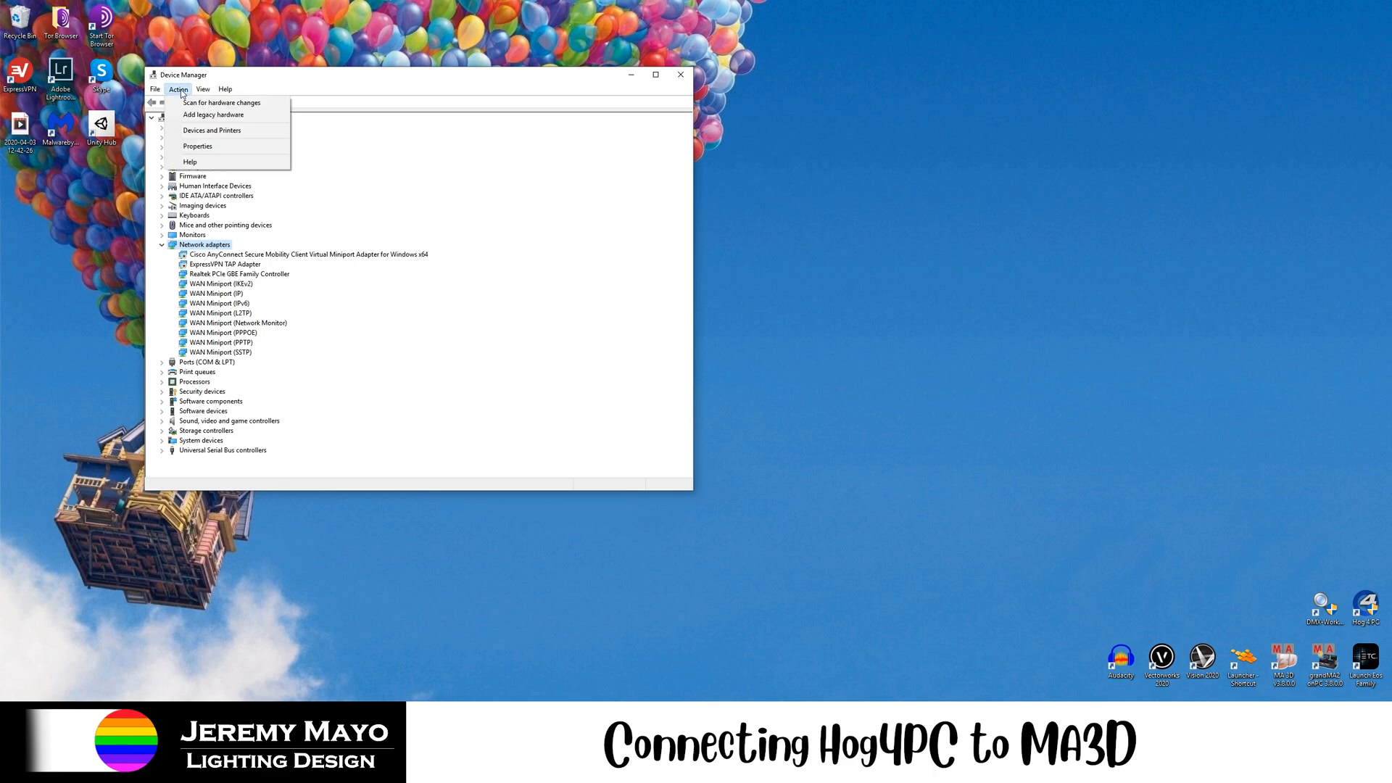
{"action": "left_click", "coordinate": [219, 118]}
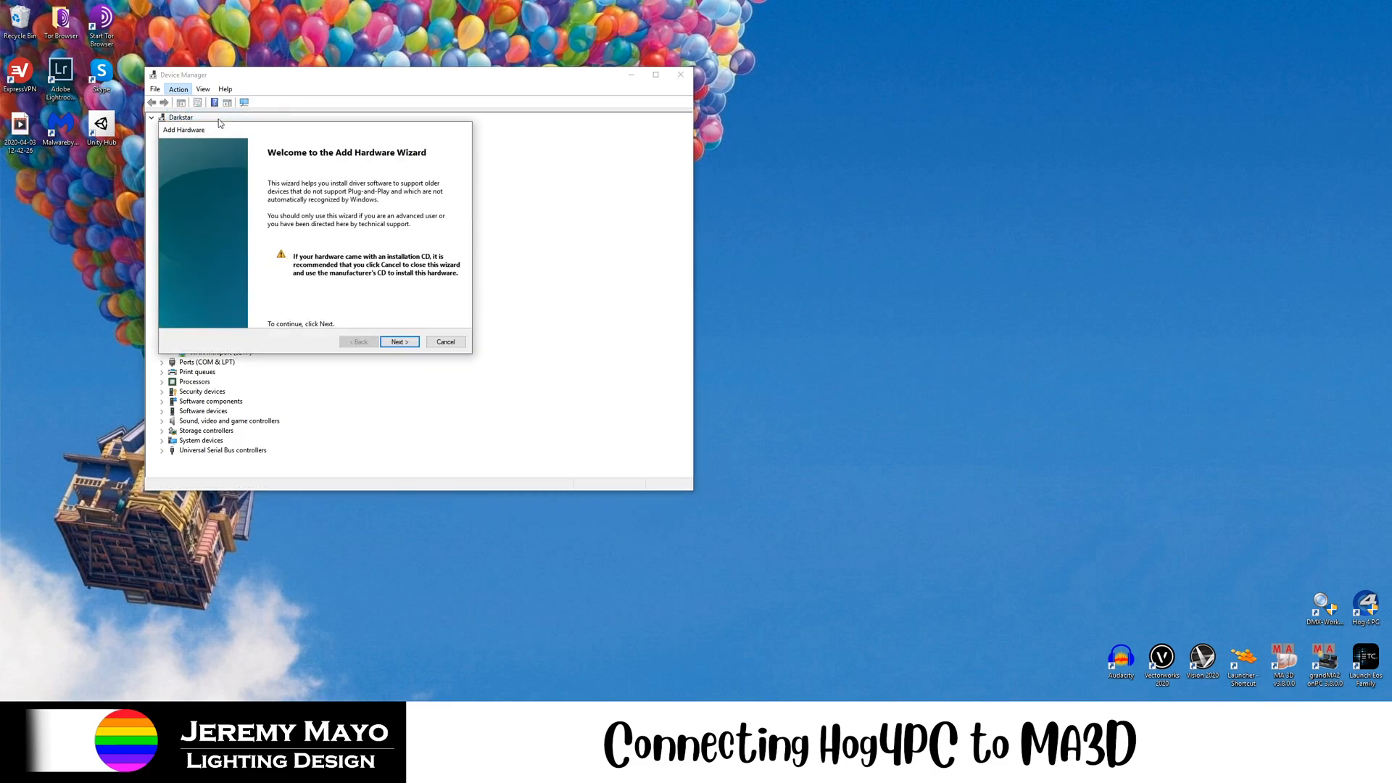
{"action": "left_click", "coordinate": [398, 342]}
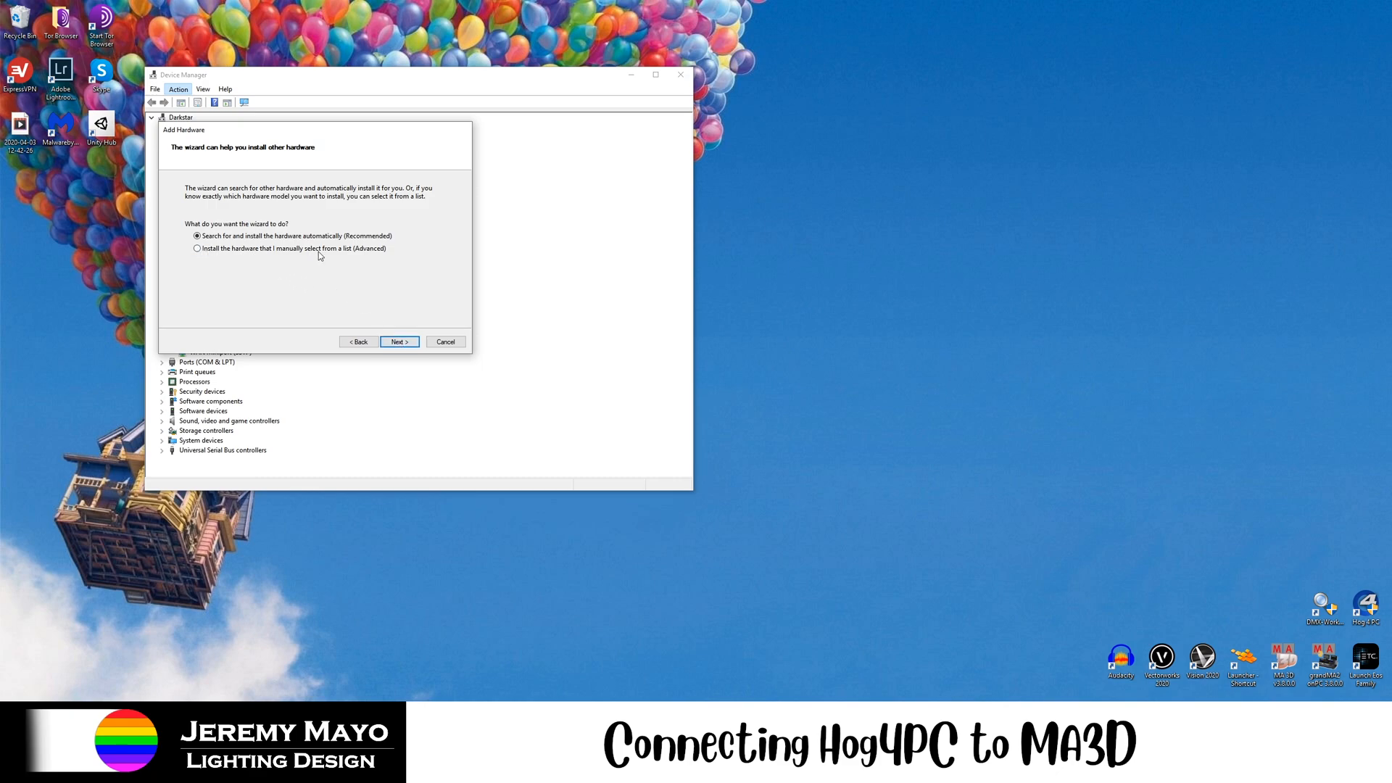
{"action": "left_click", "coordinate": [403, 343]}
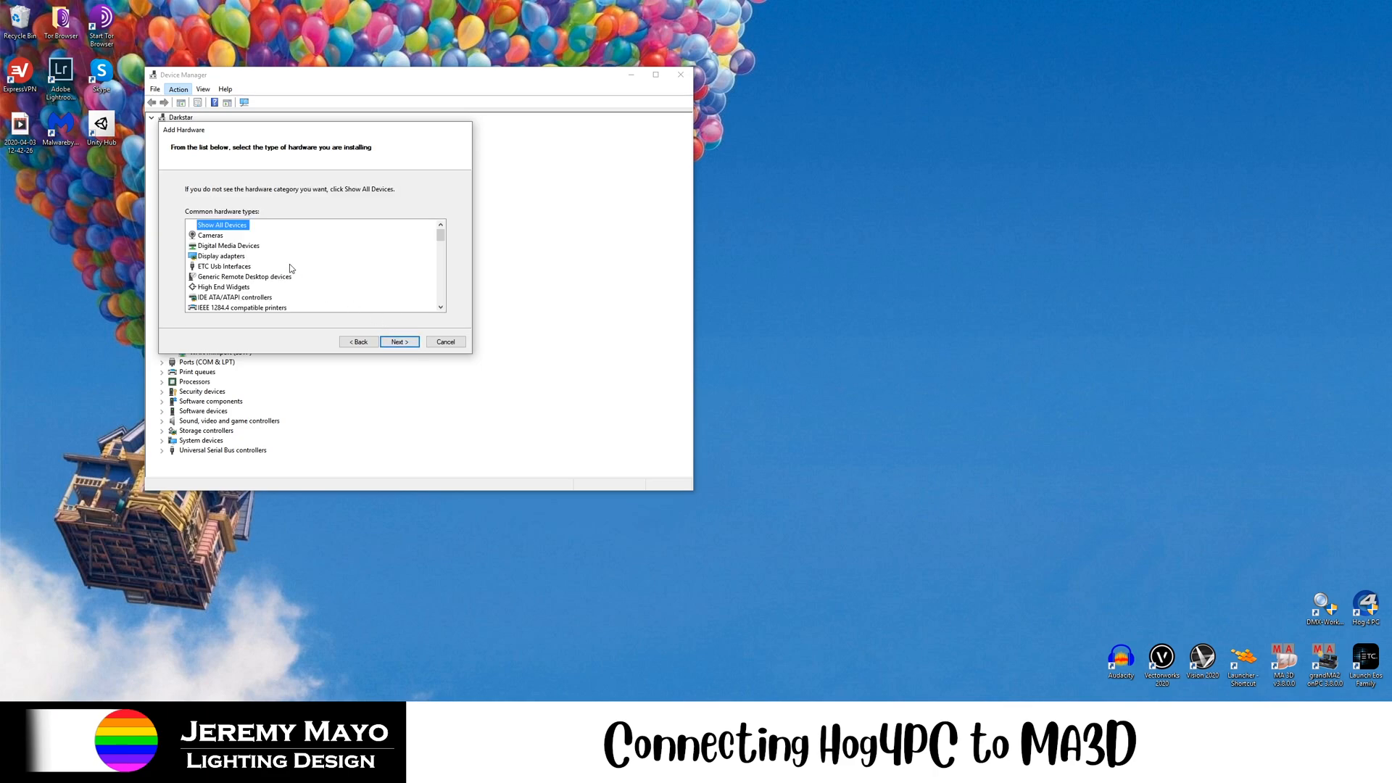
Choose Network adapters as the type of hardware to install.
{"action": "scroll", "coordinate": [260, 254], "scroll_direction": "down", "scroll_amount": 1}
{"action": "scroll", "coordinate": [259, 256], "scroll_direction": "down", "scroll_amount": 1}
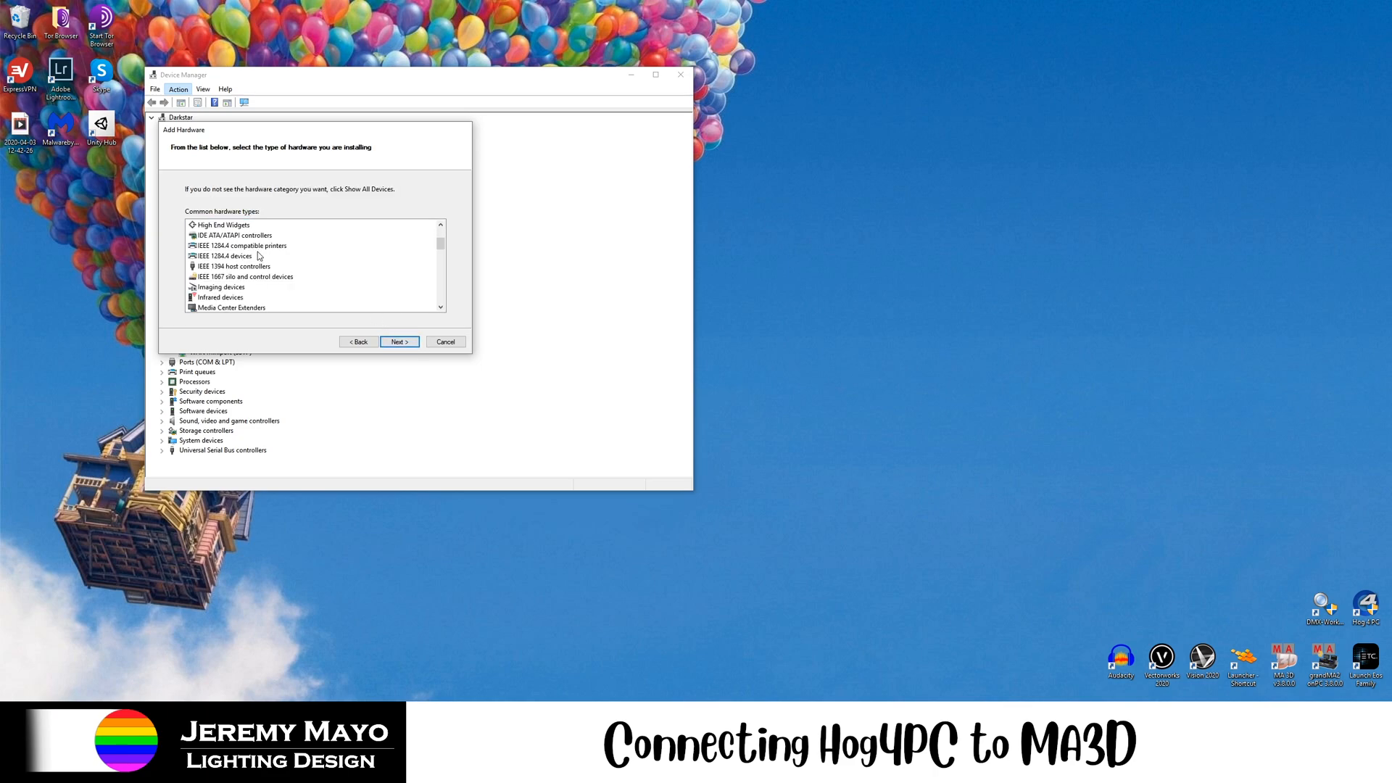
{"action": "scroll", "coordinate": [259, 254], "scroll_direction": "down", "scroll_amount": 3}
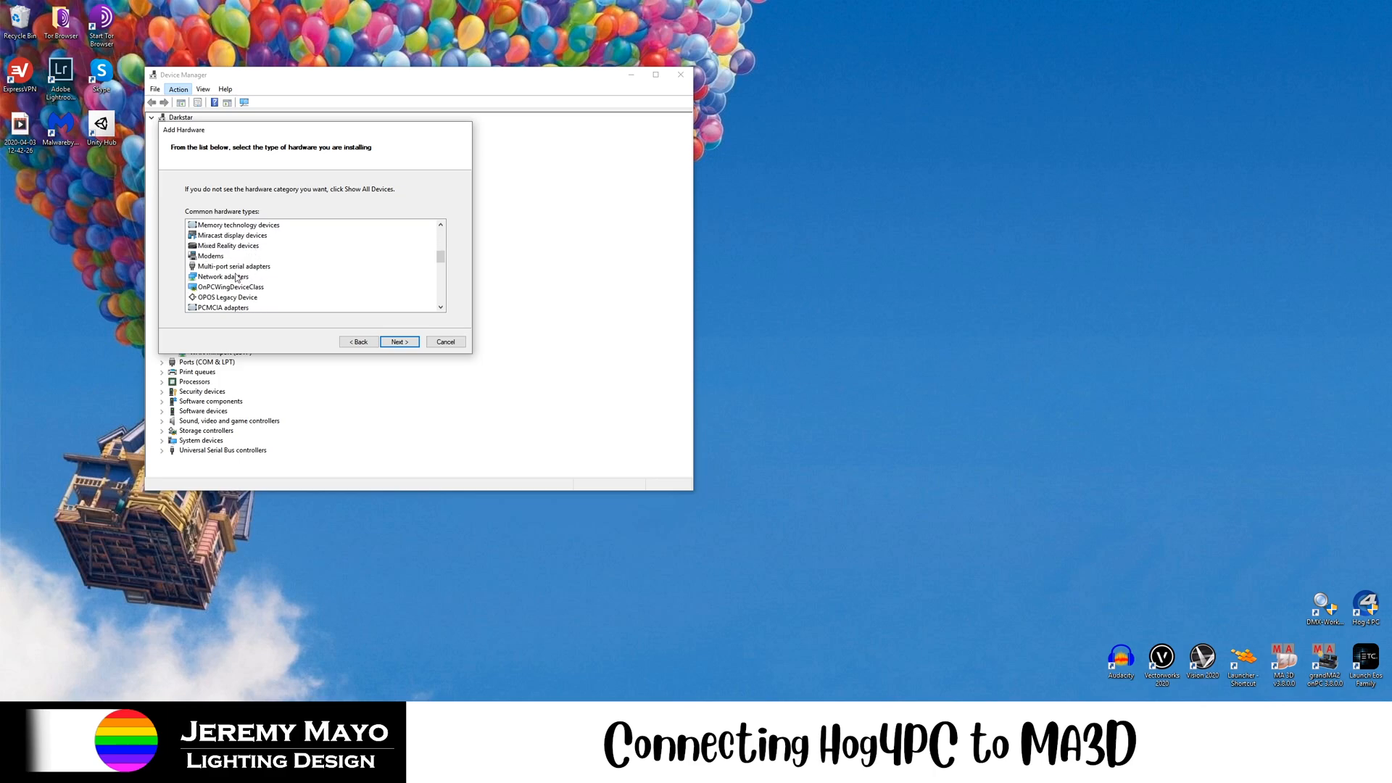
{"action": "left_click", "coordinate": [231, 279]}
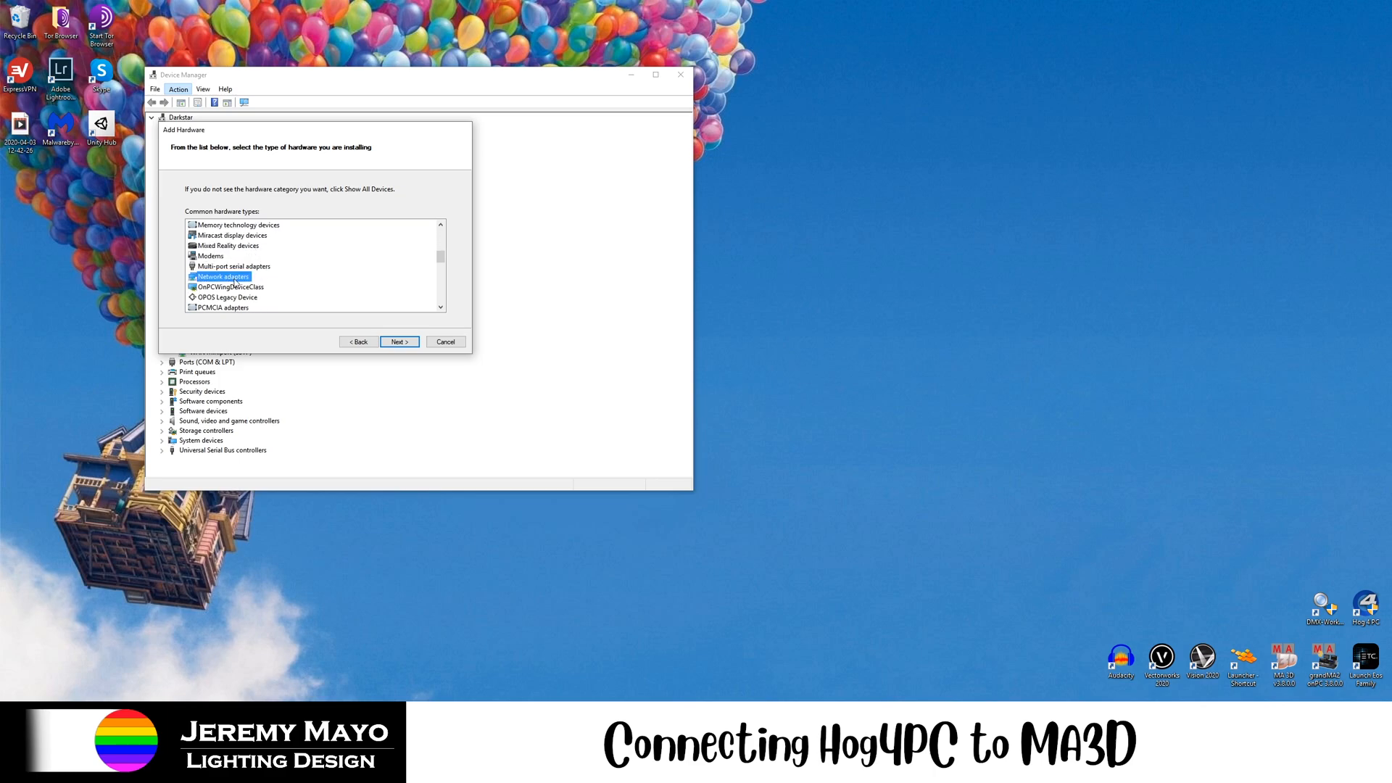
{"action": "left_click", "coordinate": [398, 343]}
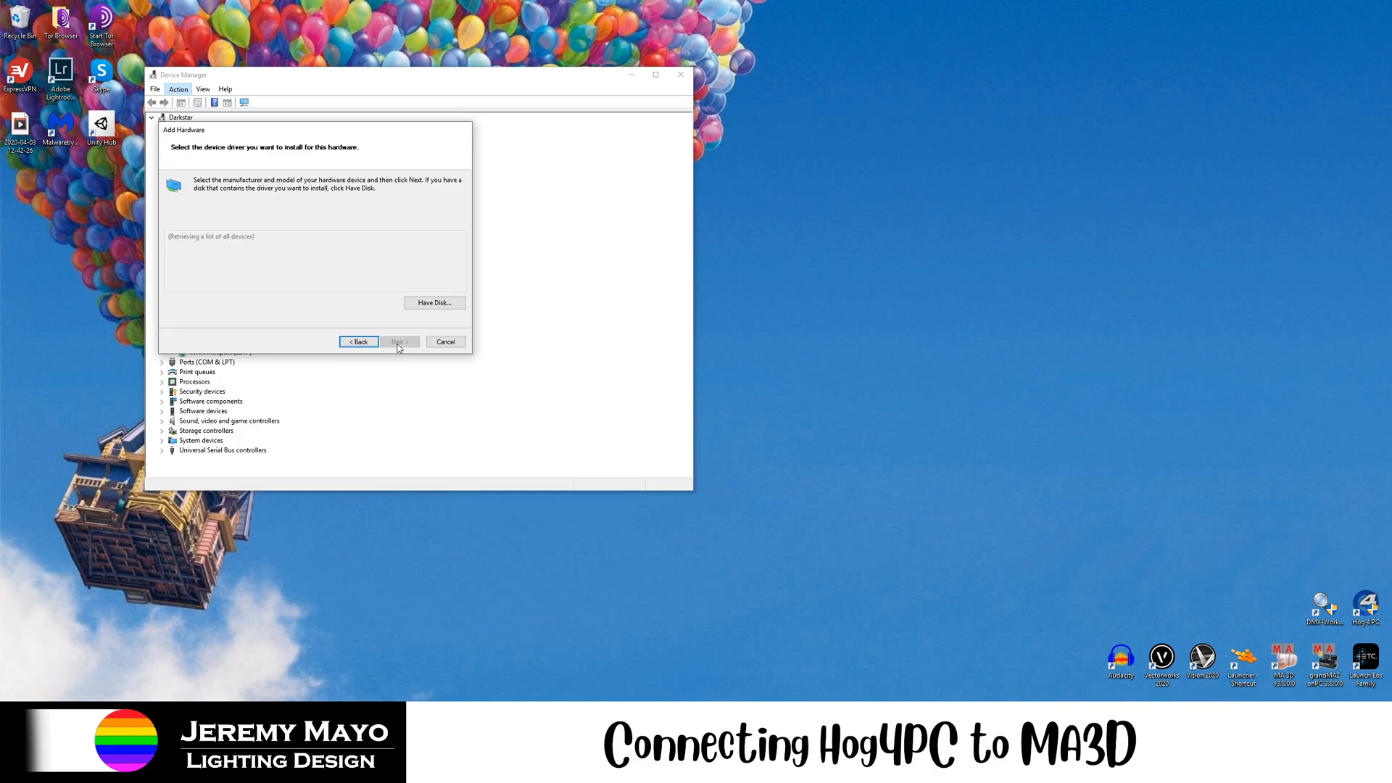
Install the Microsoft KM-TEST Loopback Adapter from the manufacturer Microsoft, finish the wizard and close Device Manager.
{"action": "scroll", "coordinate": [224, 272], "scroll_direction": "down", "scroll_amount": 2}
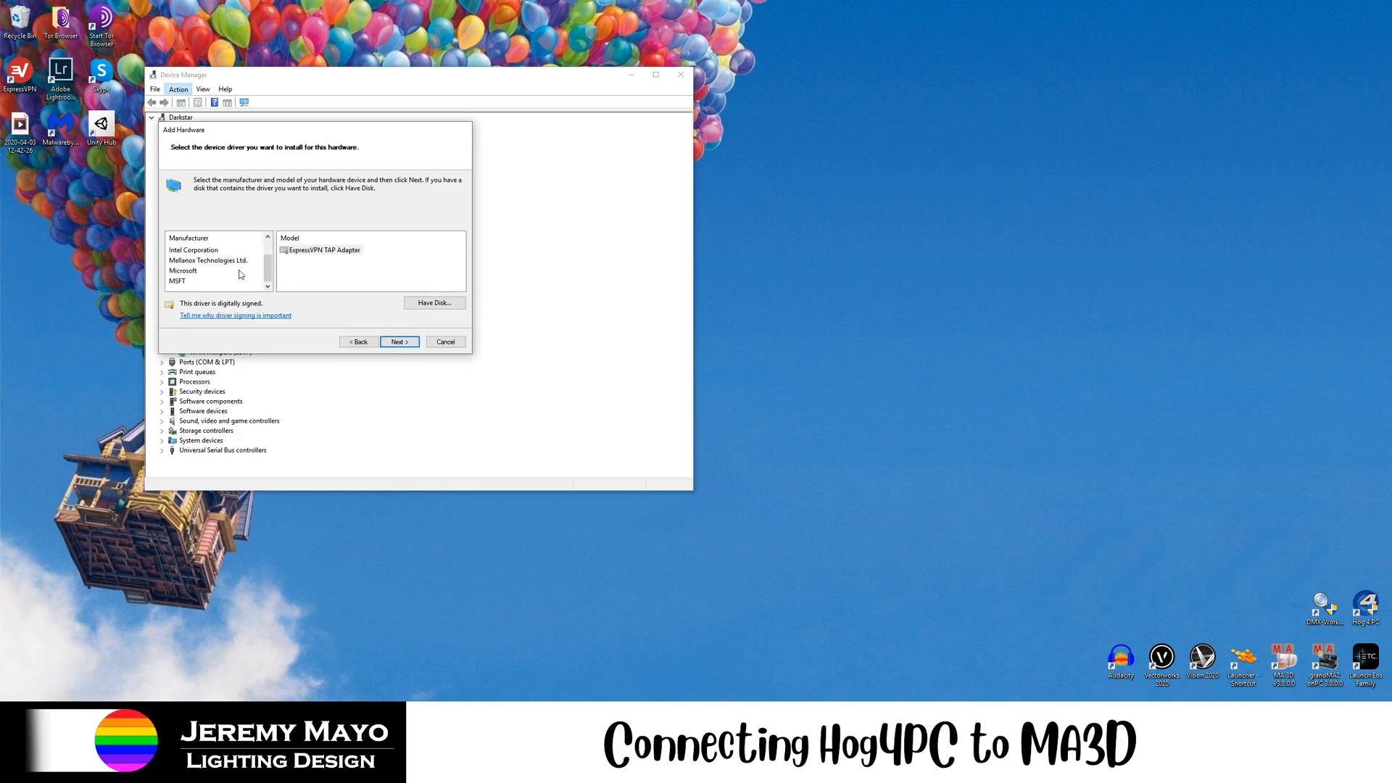
{"action": "left_click", "coordinate": [189, 274]}
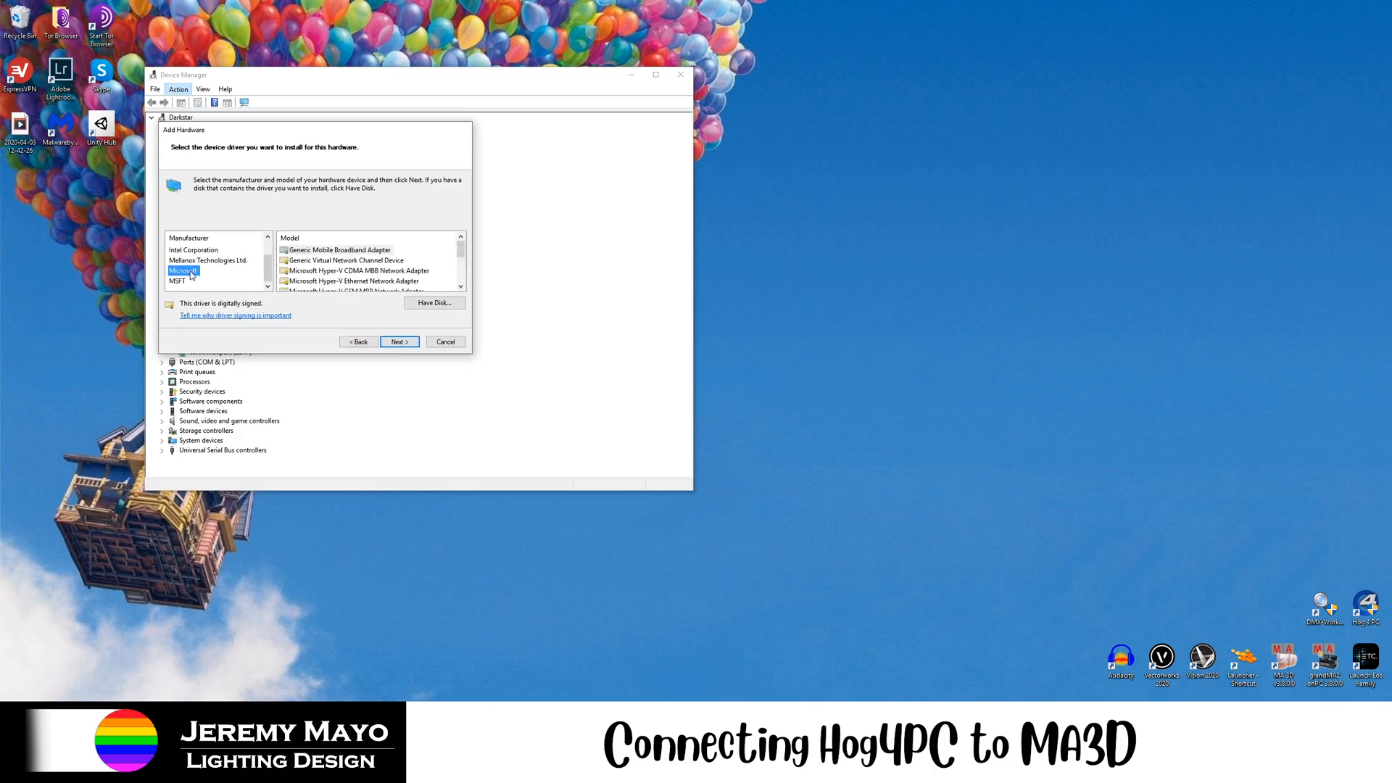
{"action": "scroll", "coordinate": [390, 270], "scroll_direction": "down", "scroll_amount": 3}
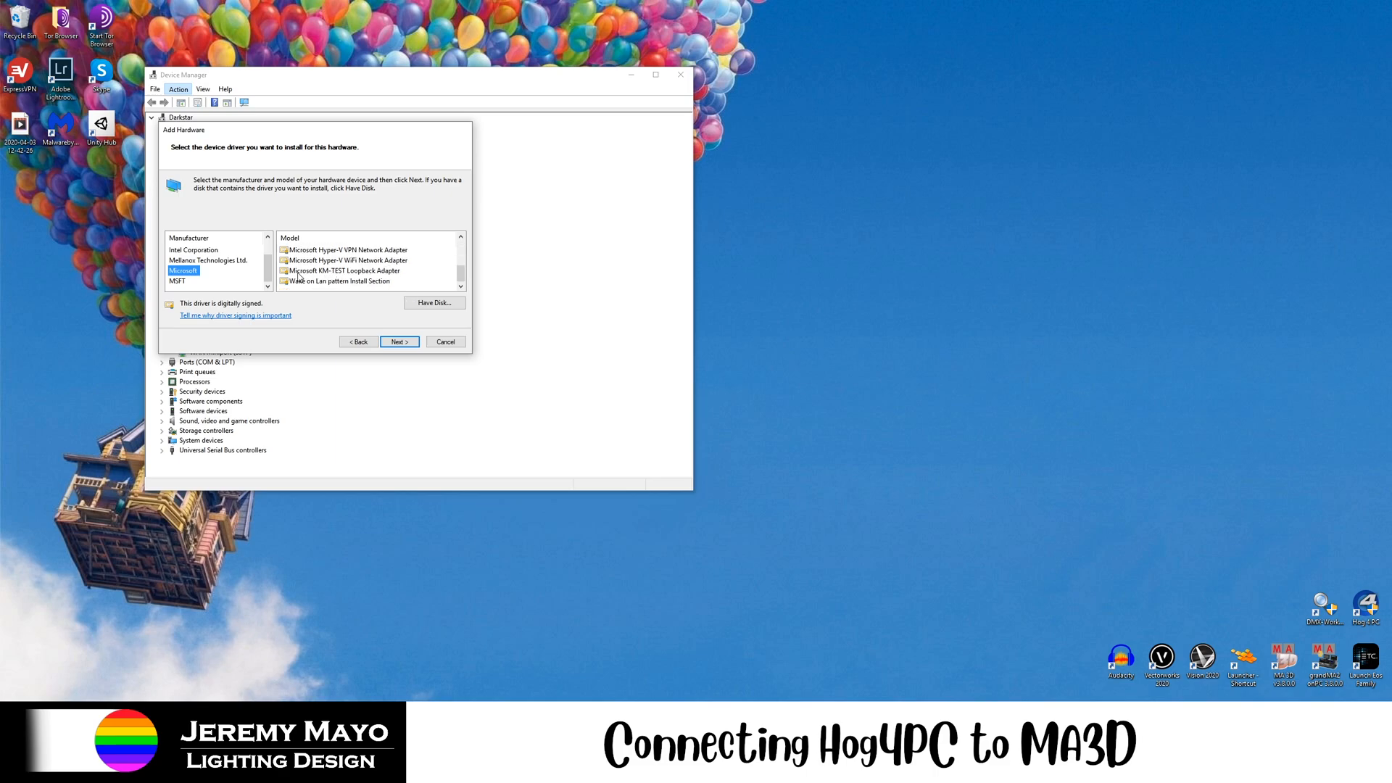
{"action": "left_click", "coordinate": [360, 272]}
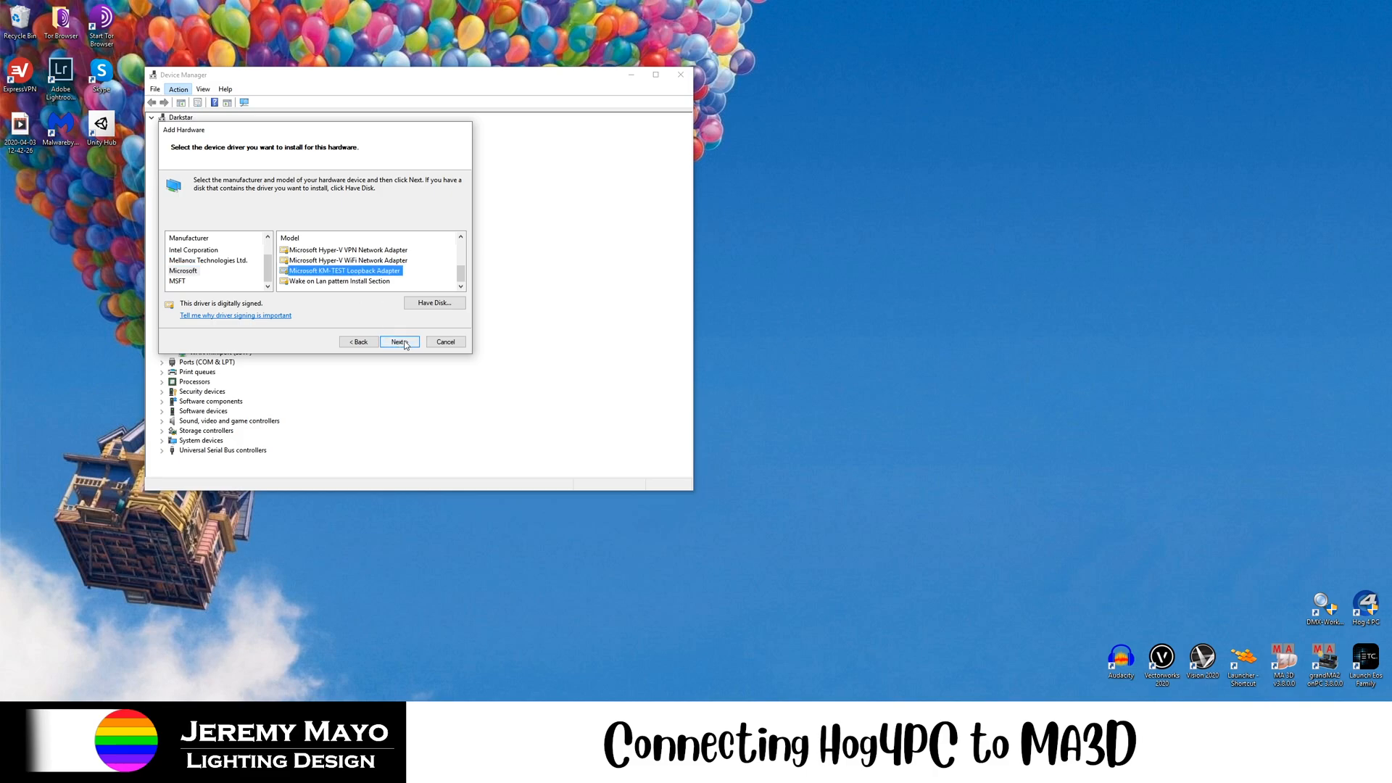
{"action": "left_click", "coordinate": [401, 342]}
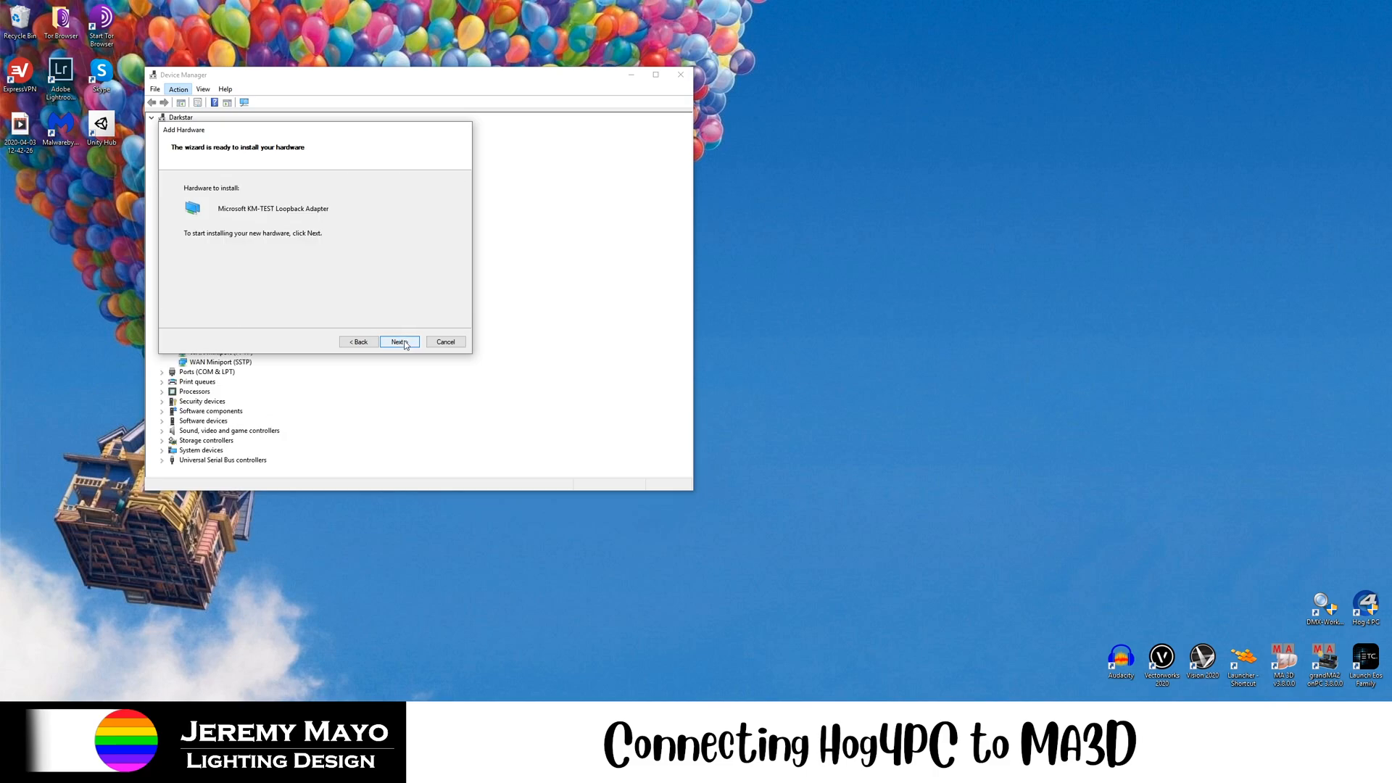
{"action": "left_click", "coordinate": [401, 342]}
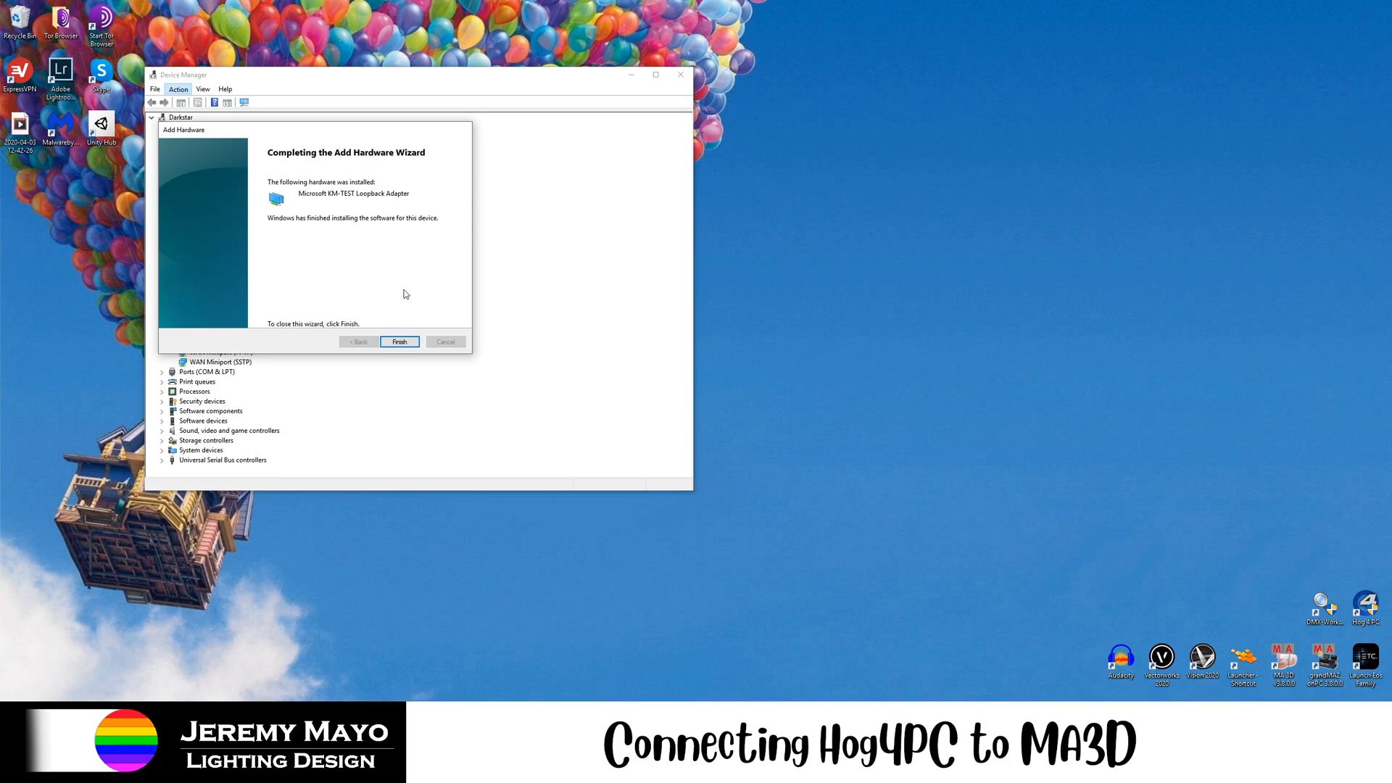
{"action": "left_click", "coordinate": [401, 341]}
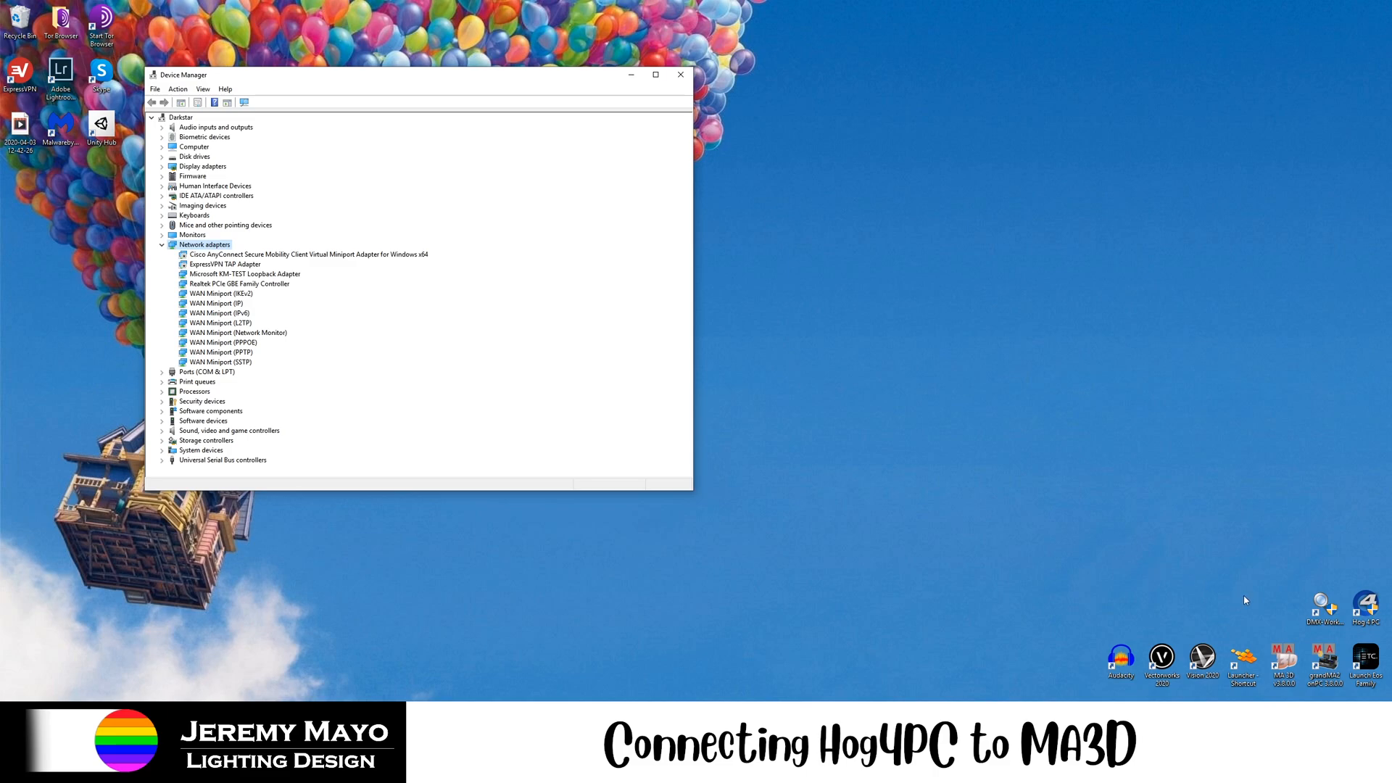
{"action": "left_click", "coordinate": [678, 77]}
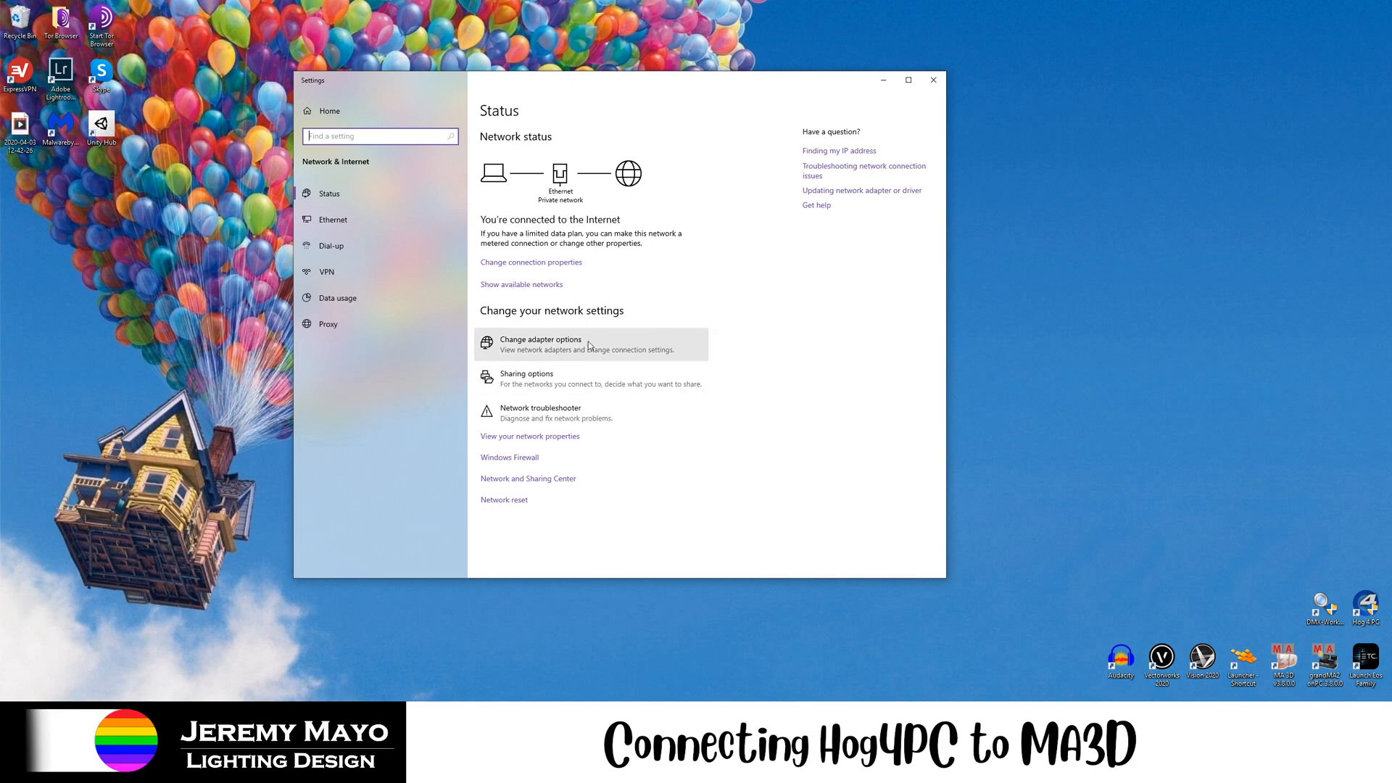
Open the network adapter options and rename the KM-TEST adapter's connection, Ethernet 2, as Loopback.
{"action": "left_click", "coordinate": [558, 354]}
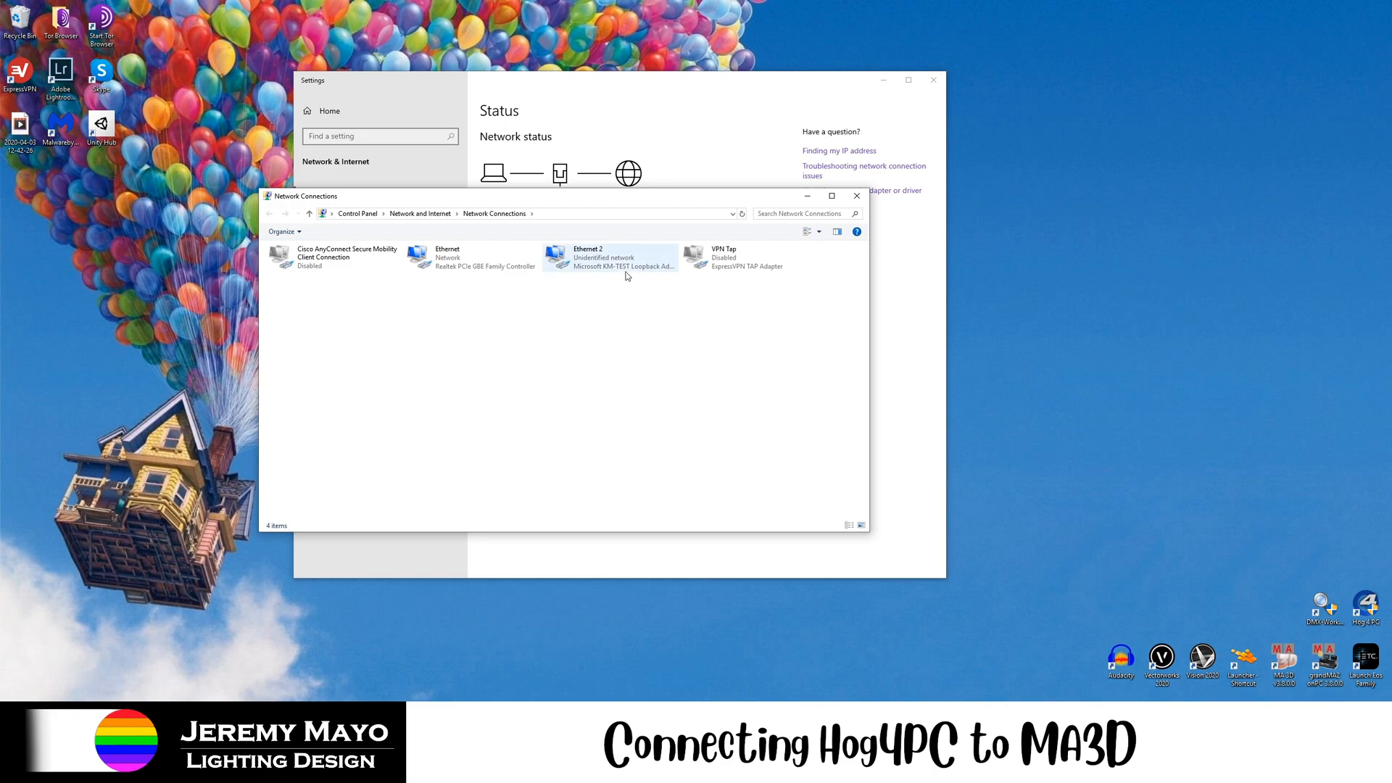
{"action": "right_click", "coordinate": [608, 251]}
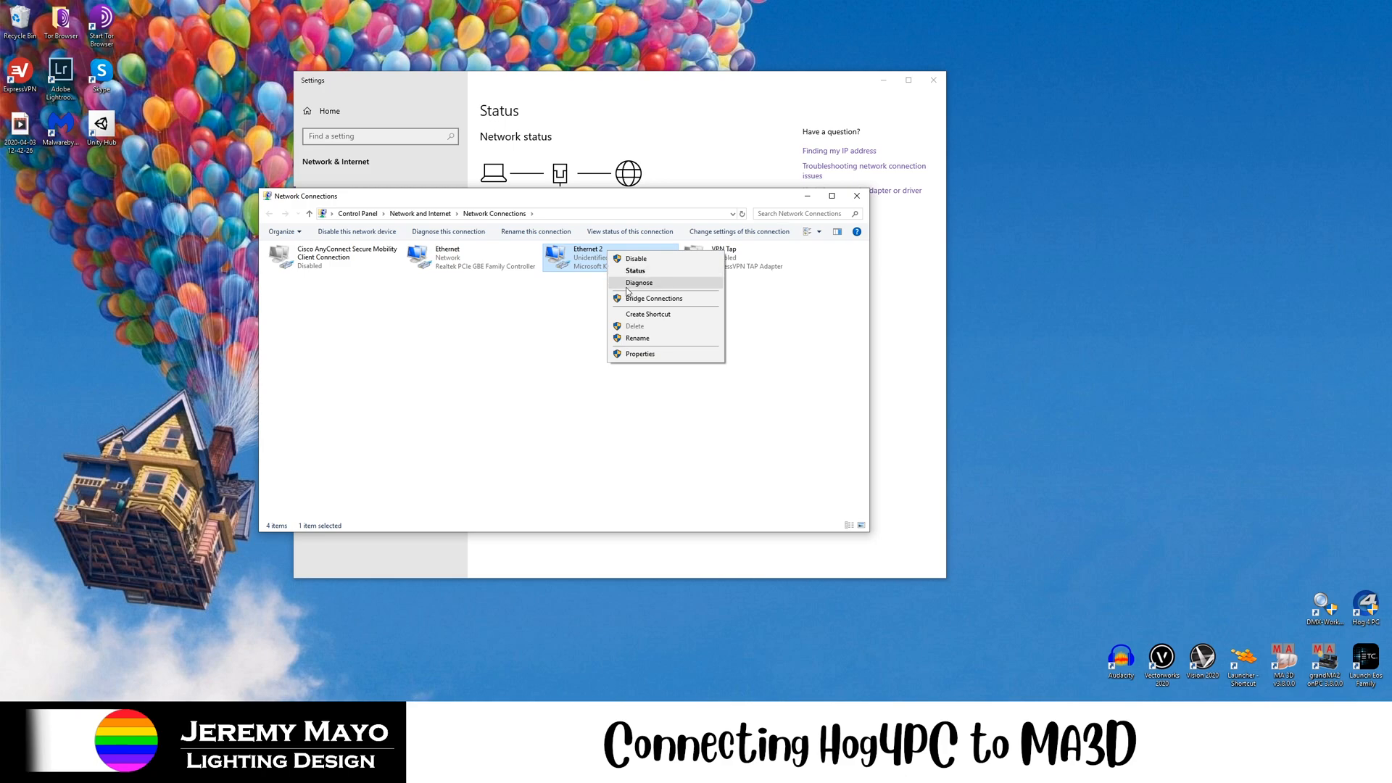
{"action": "left_click", "coordinate": [631, 339]}
{"action": "type", "text": "L"}
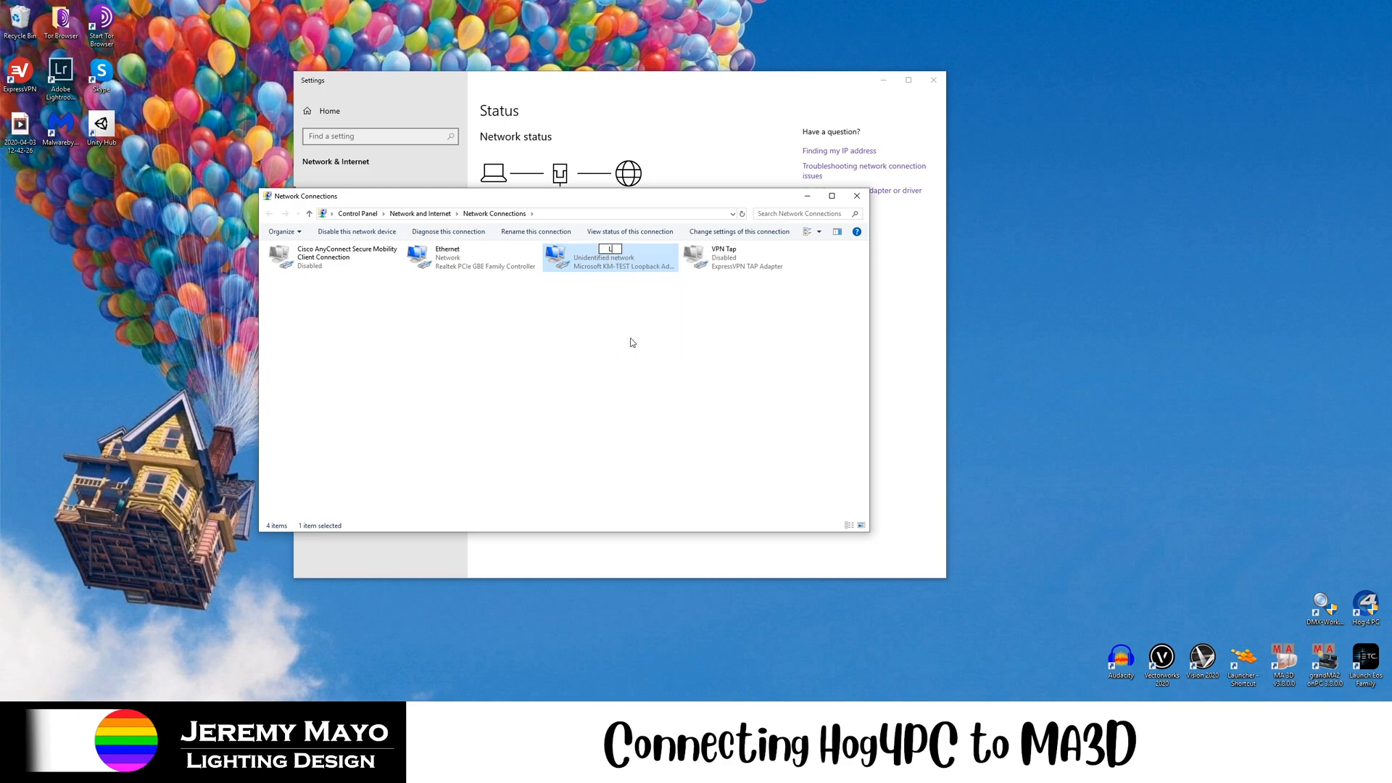
{"action": "type", "text": "oopback"}
{"action": "key", "text": "Return"}
Open the Loopback connection's Internet Protocol Version 4 properties and switch it to a manually specified IP address.
{"action": "right_click", "coordinate": [626, 263]}
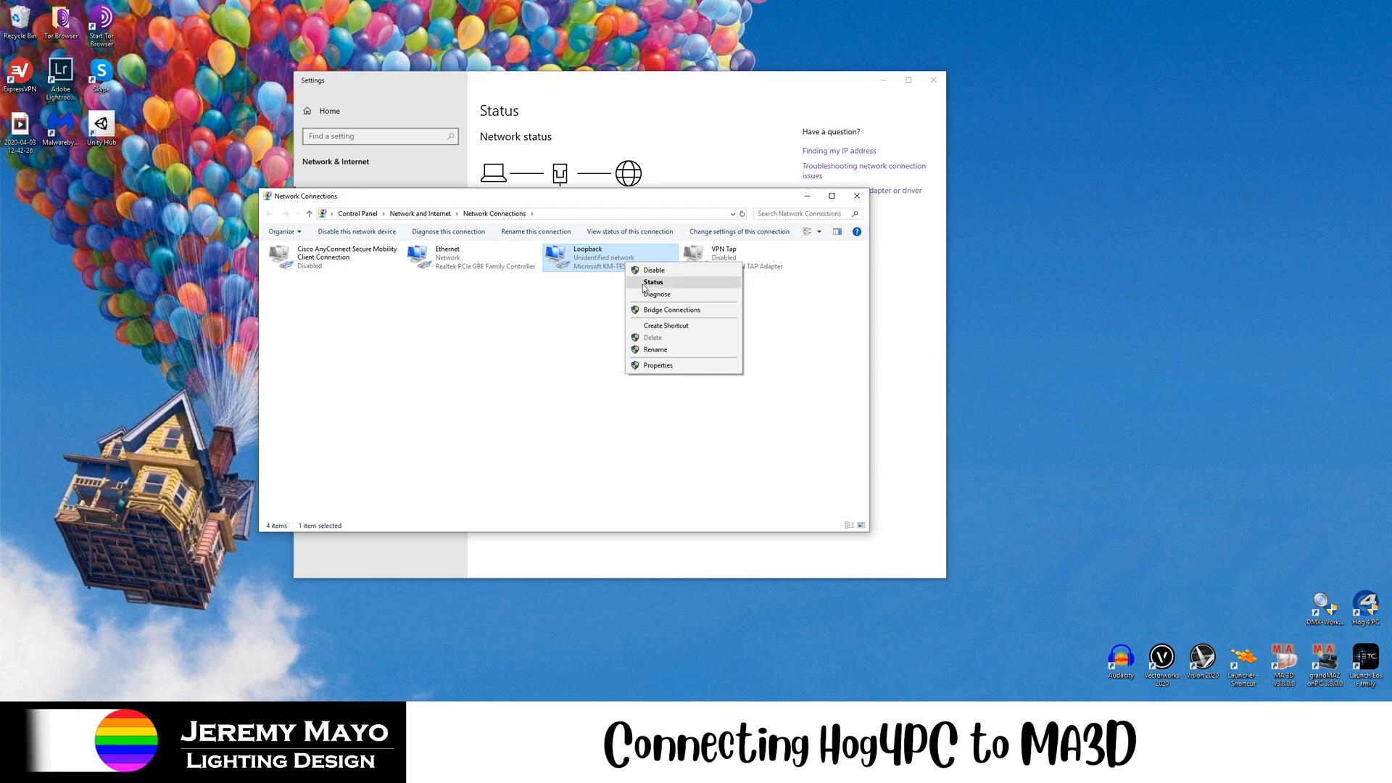
{"action": "left_click", "coordinate": [670, 367]}
{"action": "left_click_drag", "start_coordinate": [394, 242], "coordinate": [999, 206]}
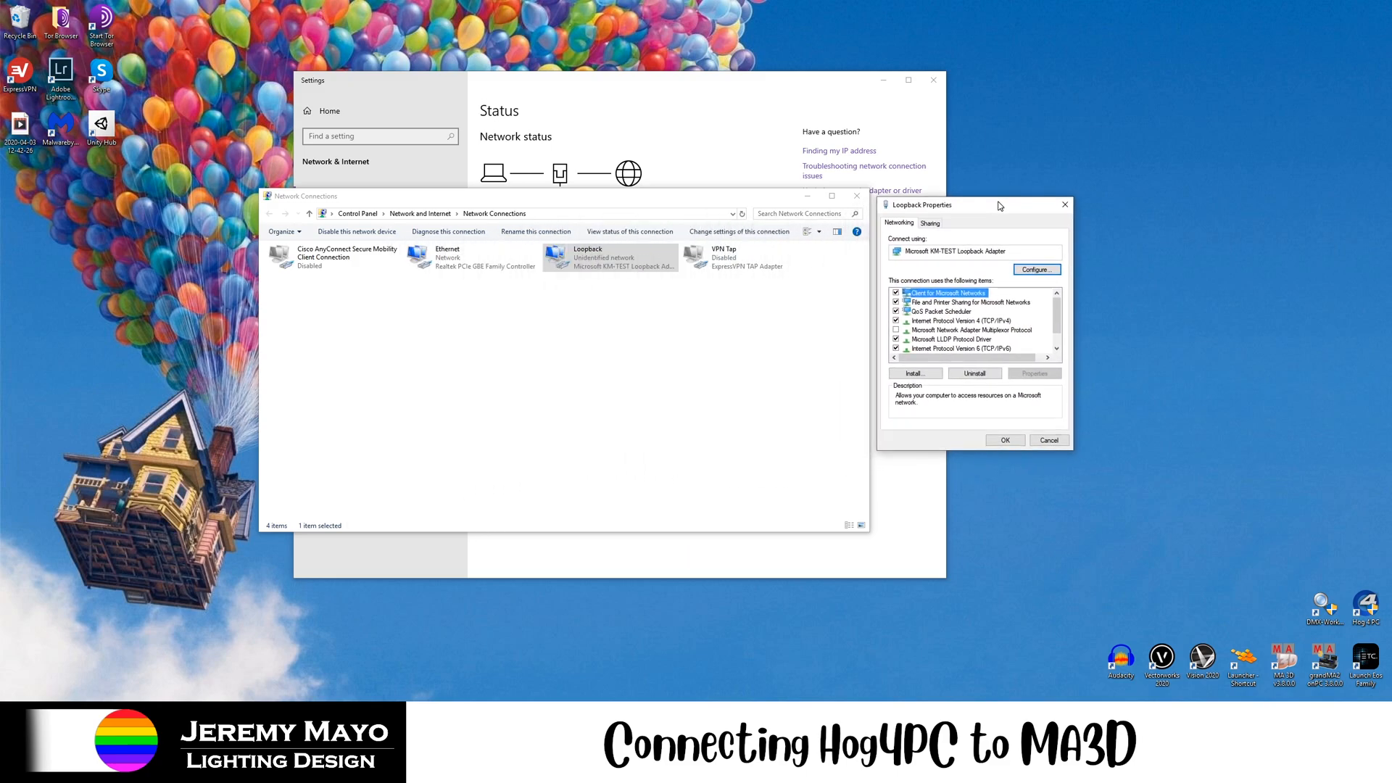
{"action": "left_click", "coordinate": [943, 321]}
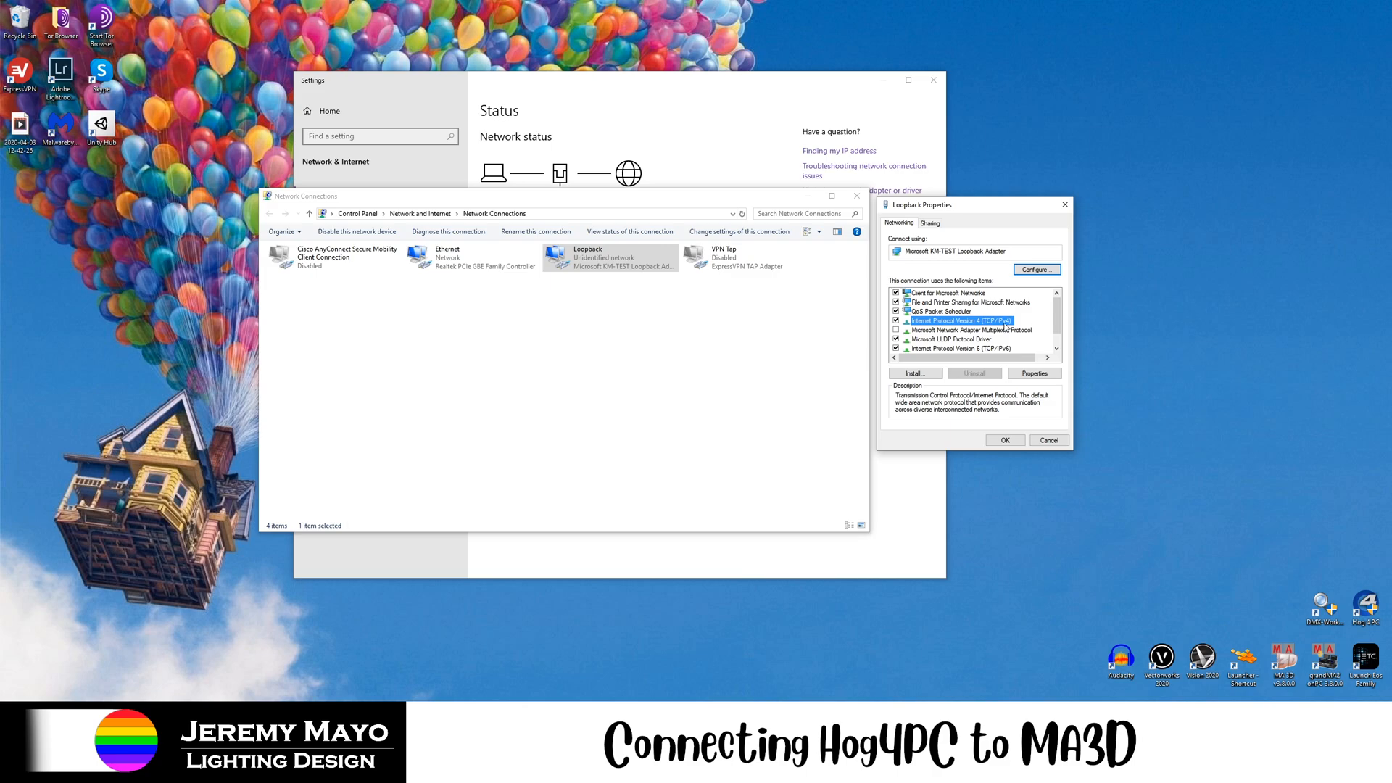
{"action": "left_click", "coordinate": [1029, 375]}
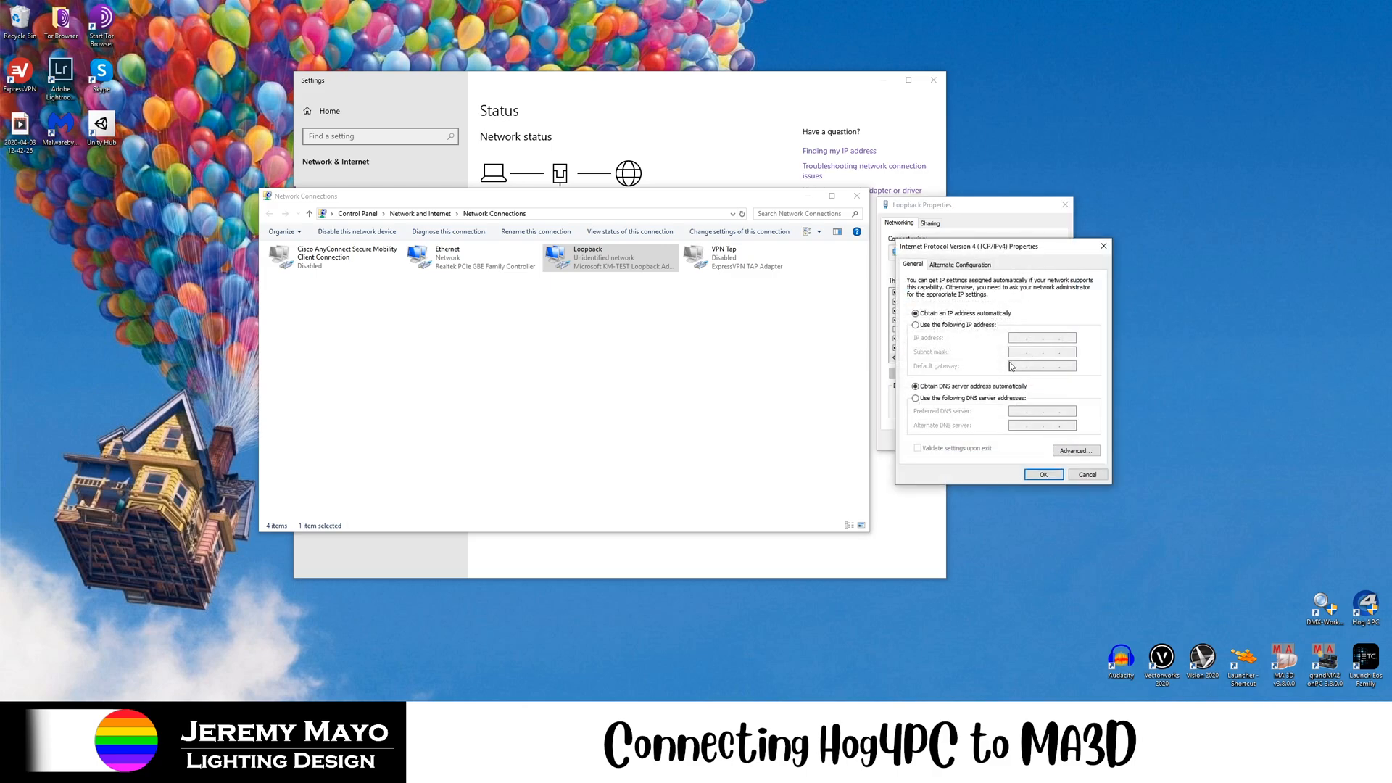
{"action": "left_click", "coordinate": [945, 330]}
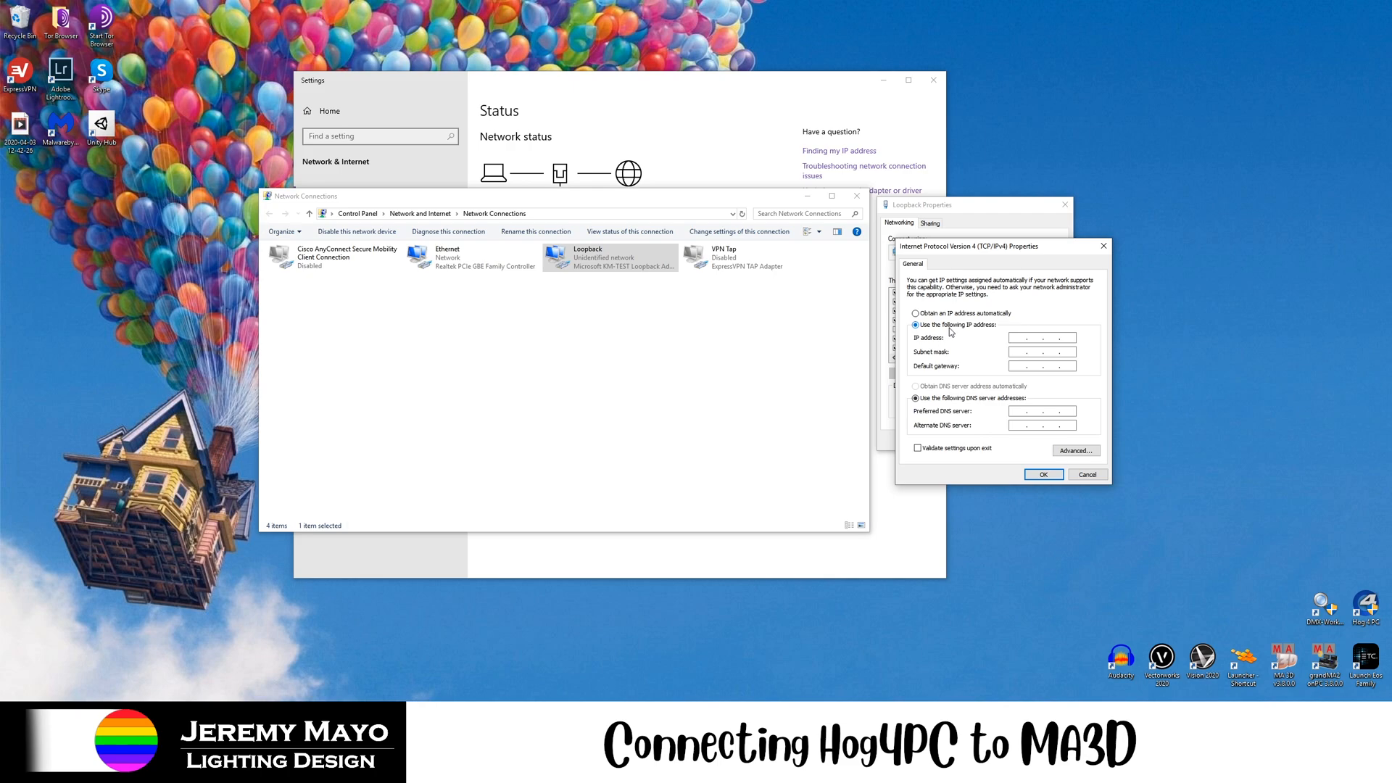
Set the IP address to 10.0.0.100, fill in the subnet mask and default gateway, and apply the Loopback settings.
{"action": "left_click", "coordinate": [1024, 338]}
{"action": "type", "text": "10 . 0 . 0 . 100"}
{"action": "left_click", "coordinate": [1020, 352]}
{"action": "left_click", "coordinate": [1040, 353]}
{"action": "key", "text": "BackSpace"}
{"action": "type", "text": "255"}
{"action": "left_click", "coordinate": [1018, 365]}
{"action": "type", "text": "10"}
{"action": "left_click", "coordinate": [1044, 475]}
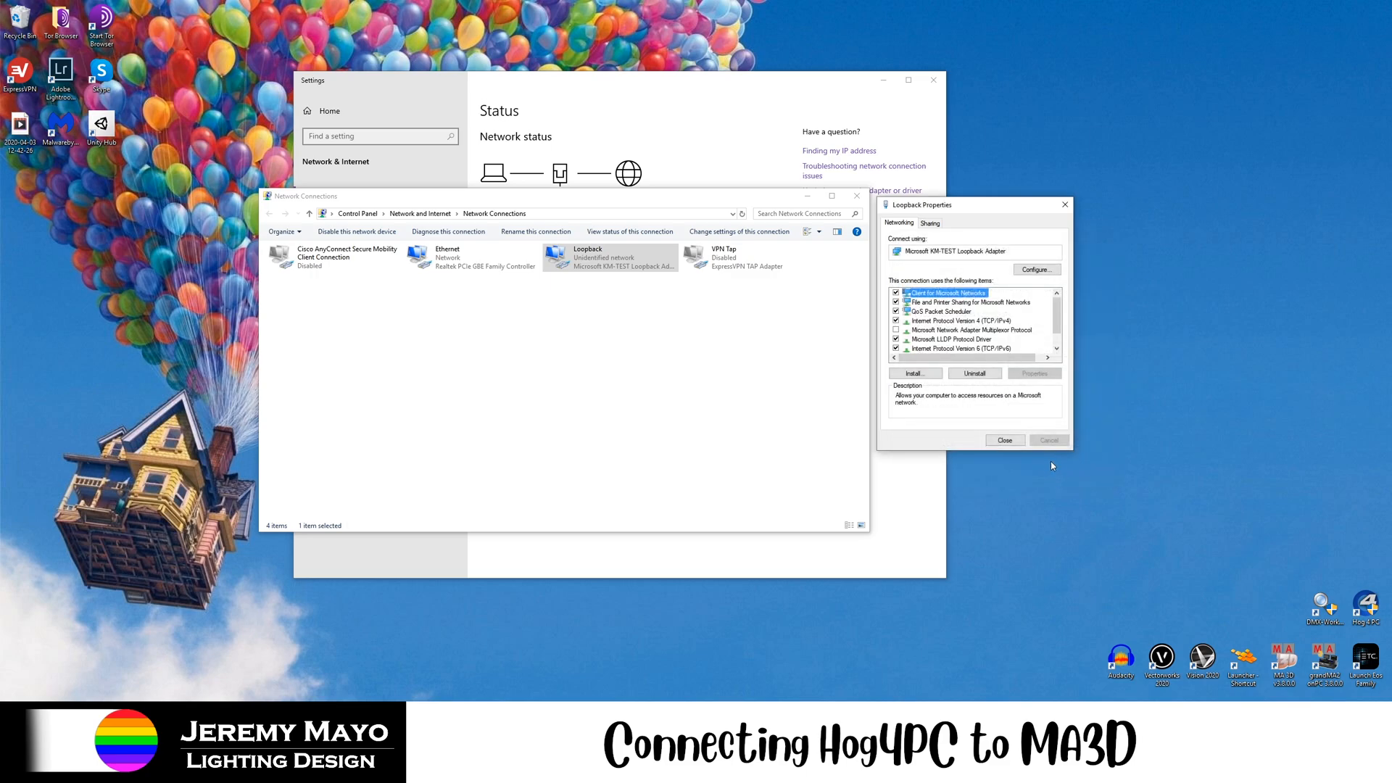
{"action": "left_click", "coordinate": [1005, 440]}
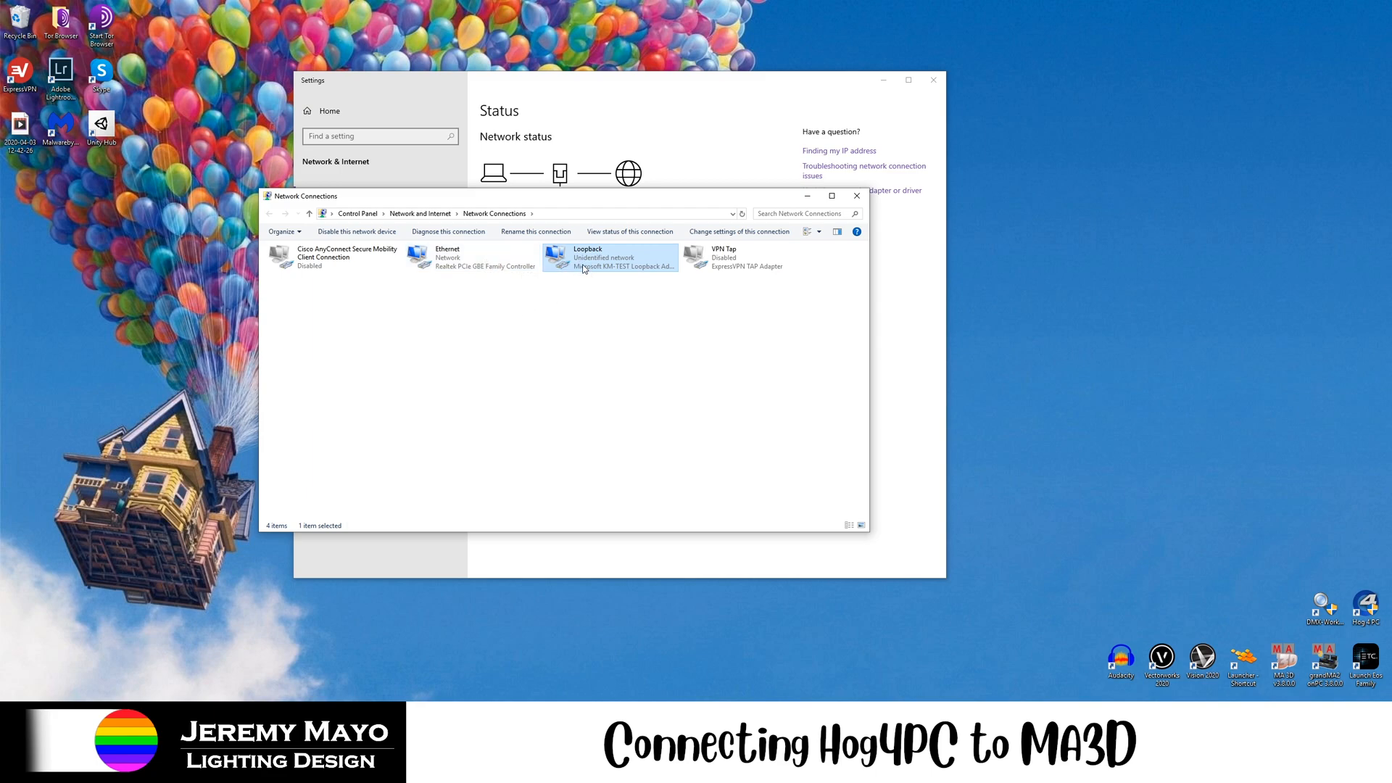
Disable the Ethernet connection of the Realtek PCIe GBE Family Controller.
{"action": "right_click", "coordinate": [473, 268]}
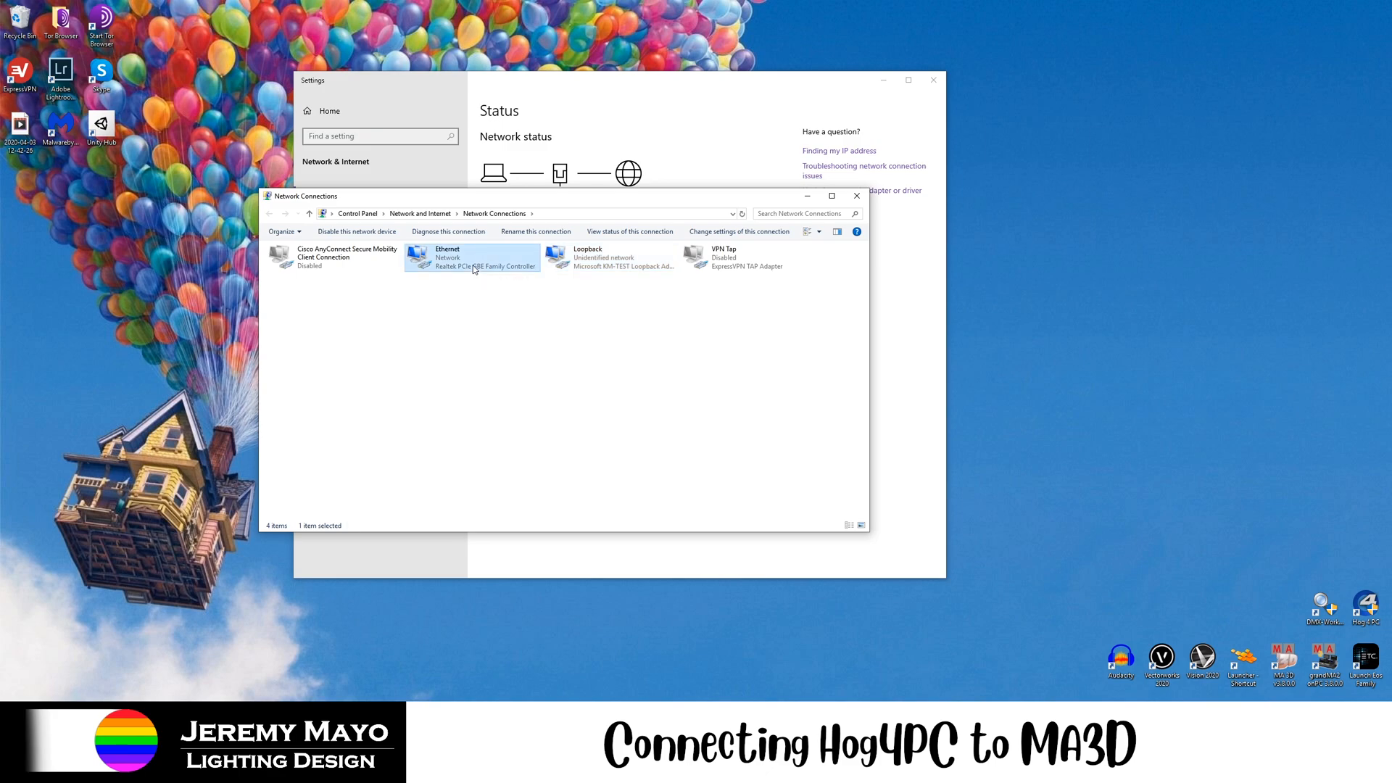
{"action": "left_click", "coordinate": [647, 298]}
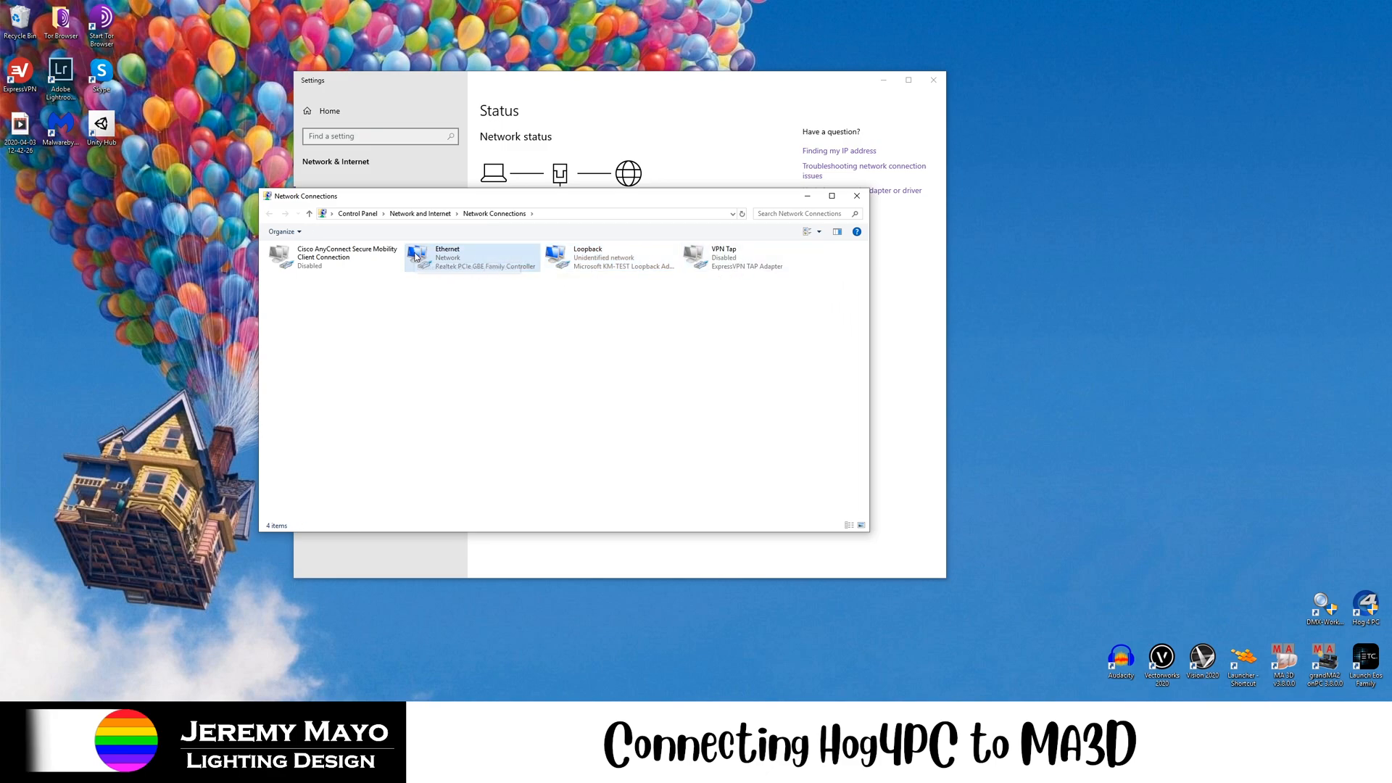
{"action": "right_click", "coordinate": [469, 261]}
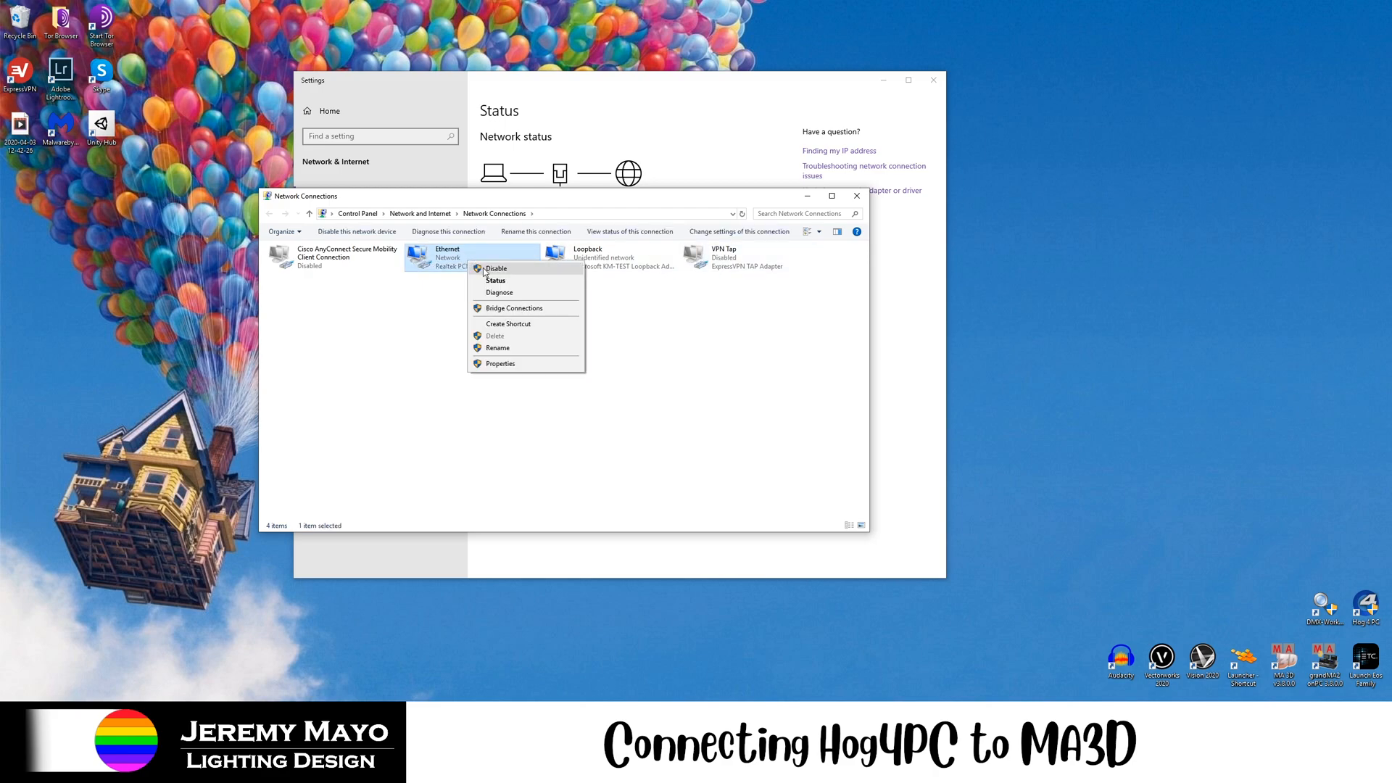
{"action": "left_click", "coordinate": [483, 269]}
{"action": "left_click", "coordinate": [501, 300]}
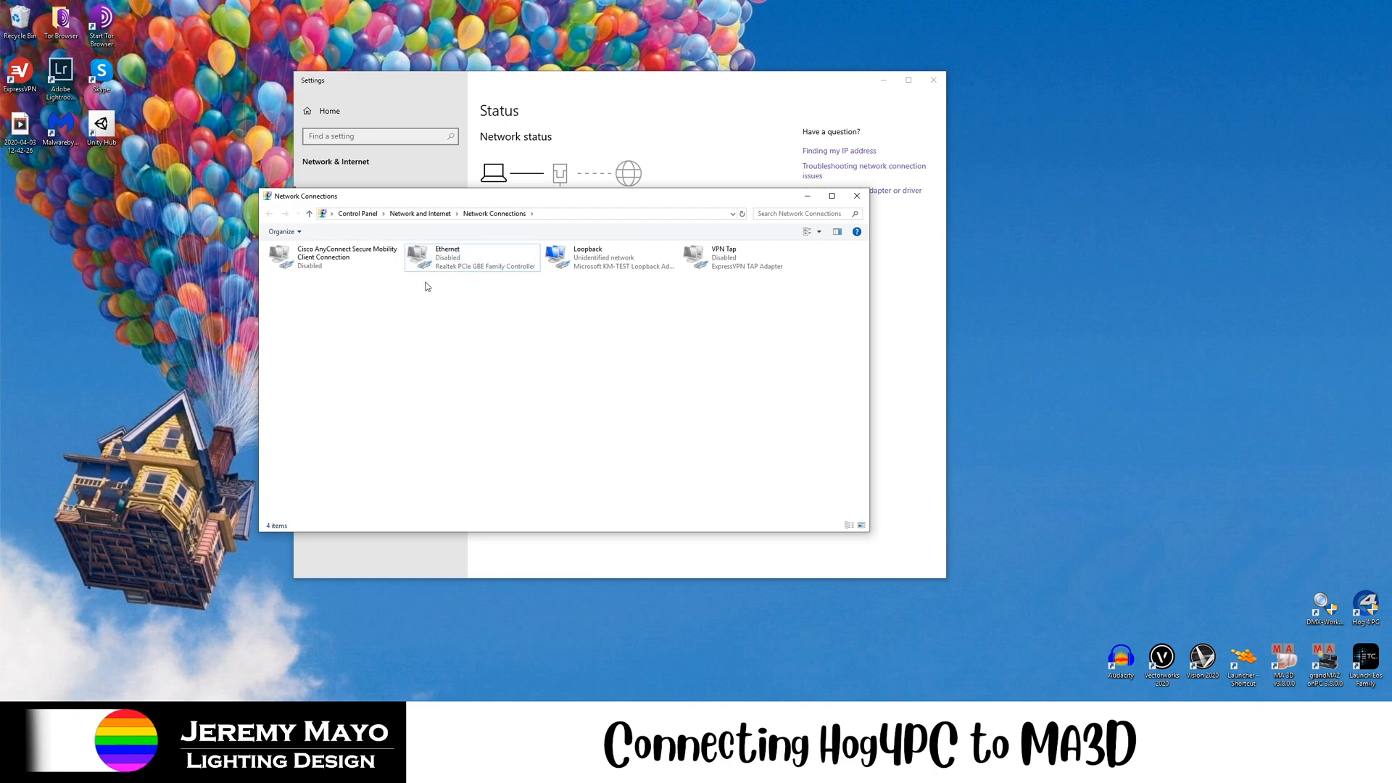
{"action": "left_click", "coordinate": [476, 261]}
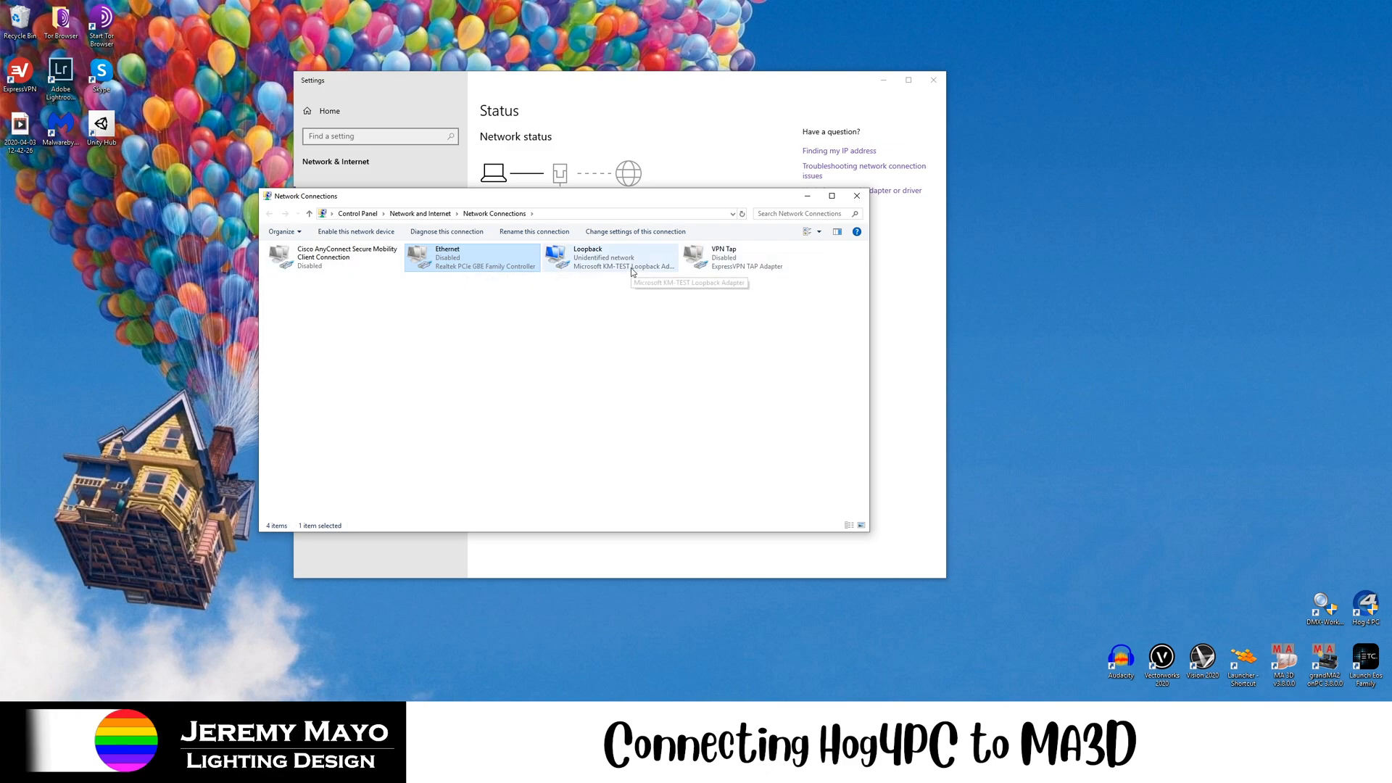
Close the Network Connections and Settings windows and launch grandMA2 onPC.
{"action": "left_click", "coordinate": [857, 202]}
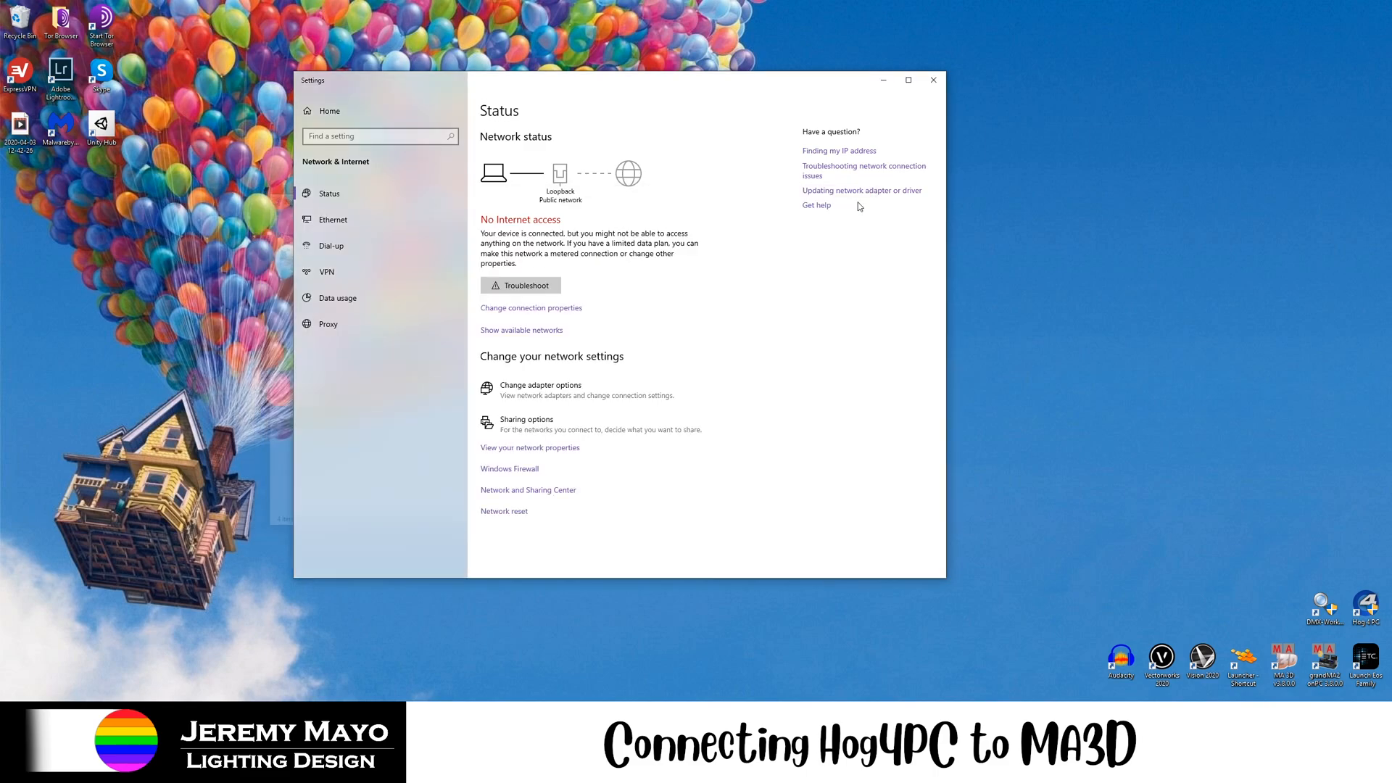
{"action": "left_click", "coordinate": [936, 84]}
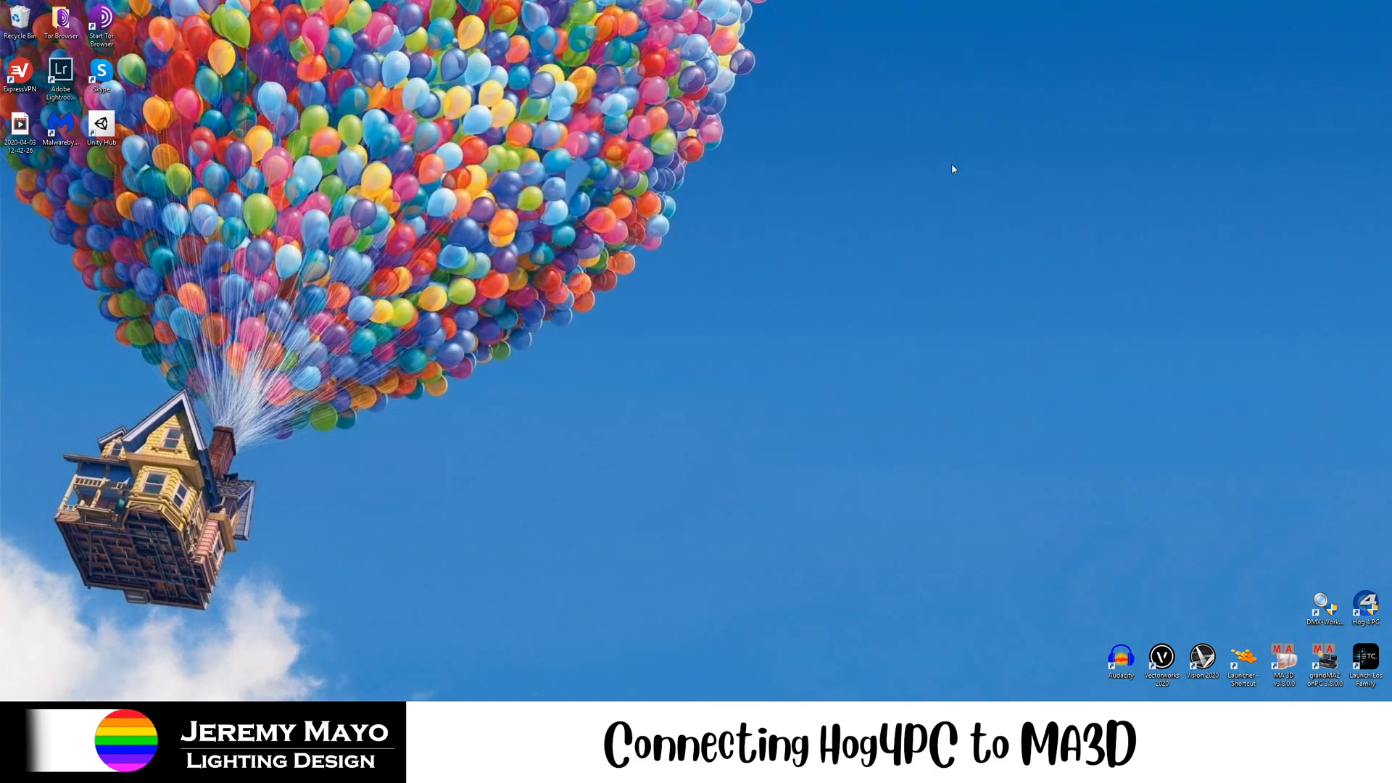
{"action": "double_click", "coordinate": [1316, 658]}
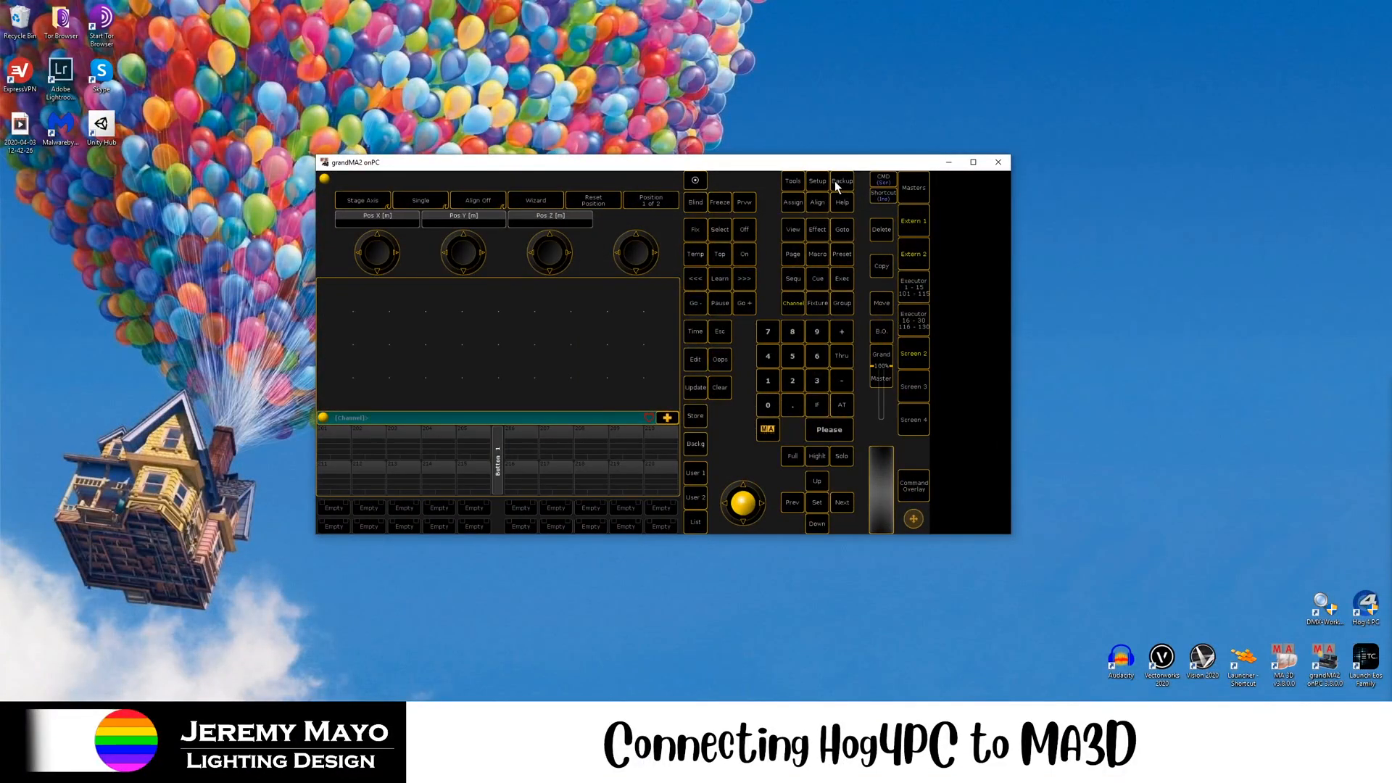
Create the show New Show 2020-04-03 with show data, time config, global and local settings, network protocols, network config and user profiles all cleared.
{"action": "left_click", "coordinate": [838, 183]}
{"action": "left_click", "coordinate": [393, 355]}
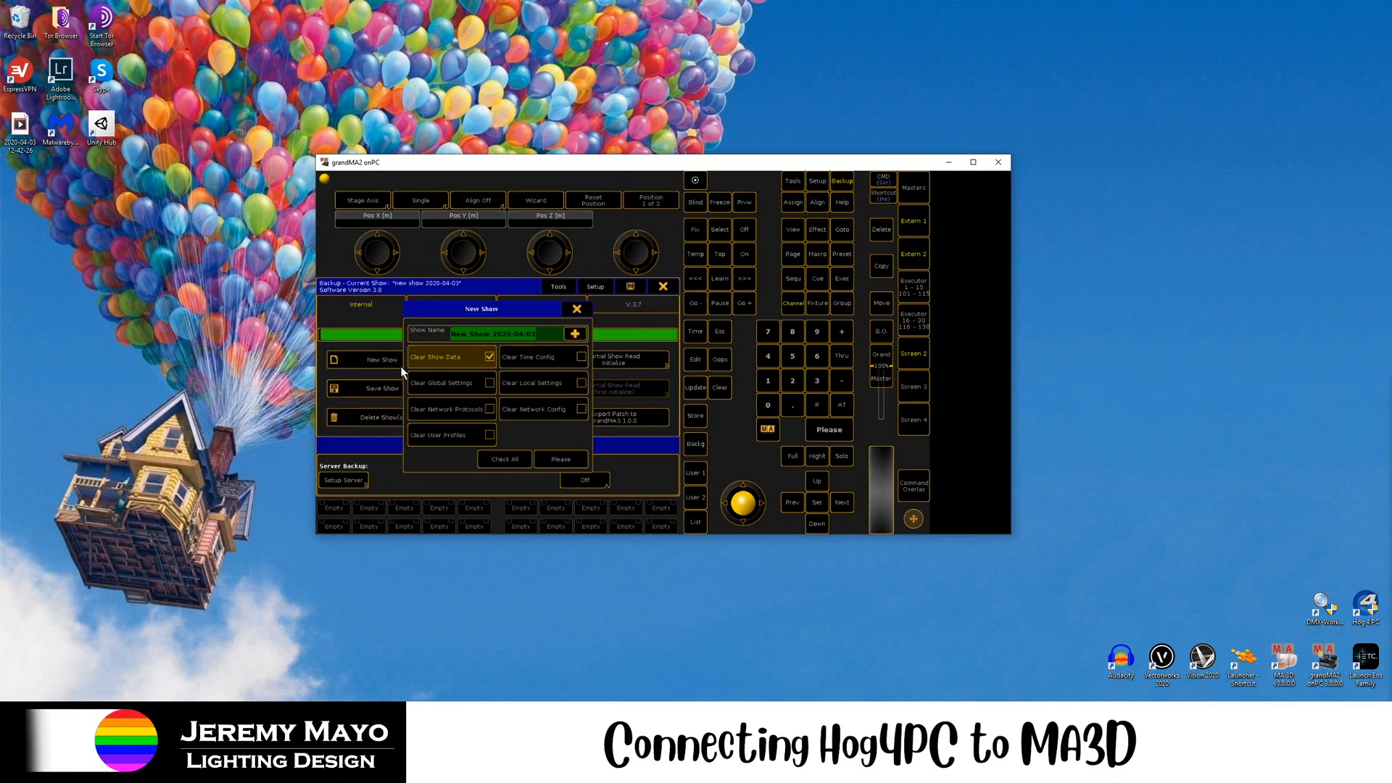
{"action": "left_click", "coordinate": [461, 384]}
{"action": "left_click", "coordinate": [457, 409]}
{"action": "left_click", "coordinate": [459, 435]}
{"action": "left_click", "coordinate": [553, 358]}
{"action": "left_click", "coordinate": [550, 386]}
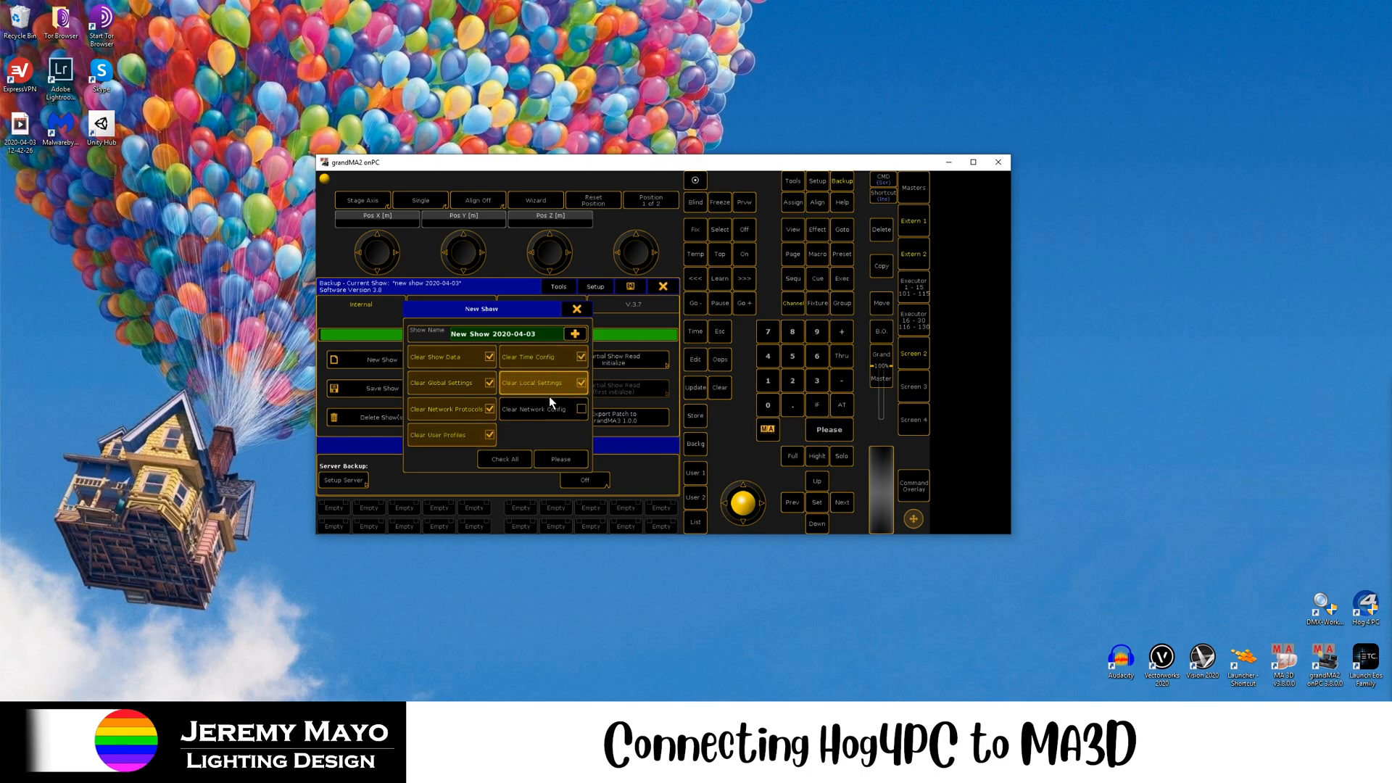
{"action": "left_click", "coordinate": [555, 461]}
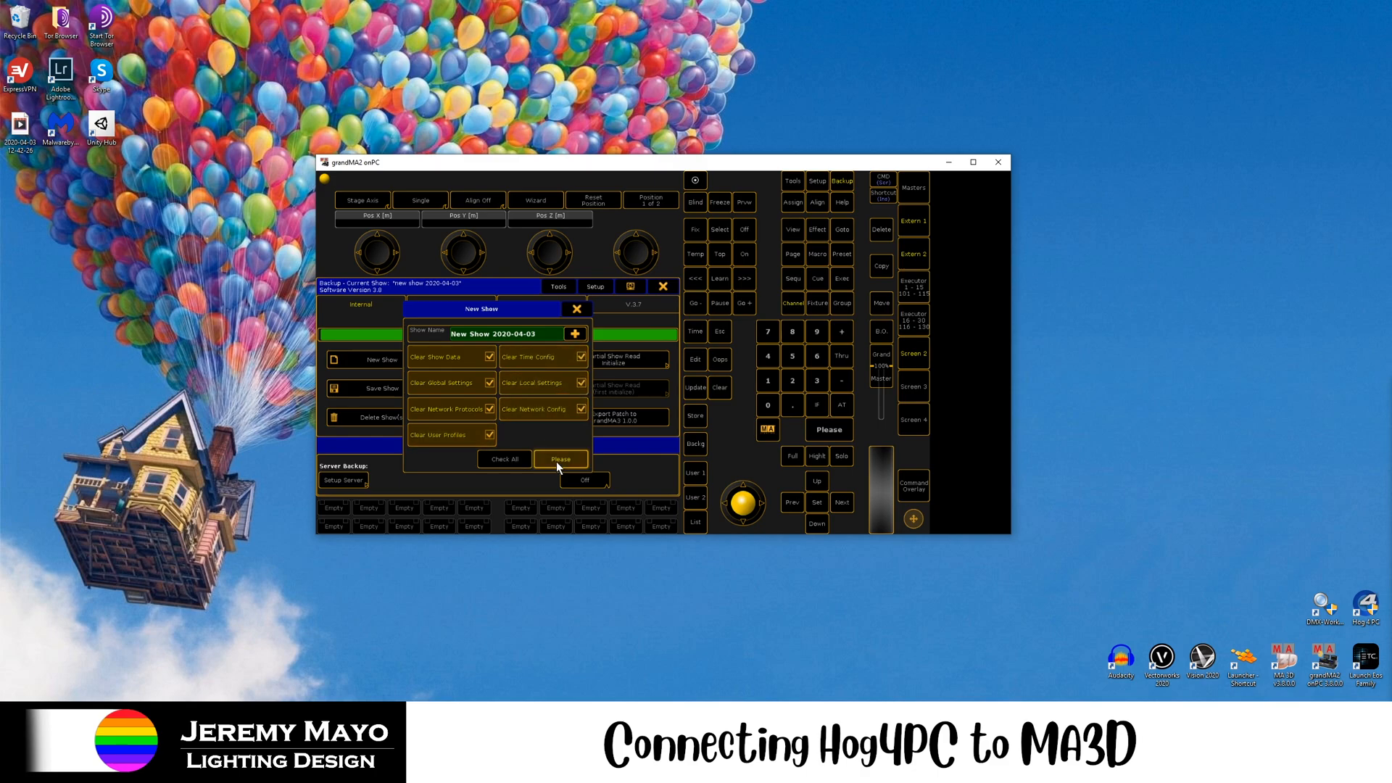
{"action": "left_click", "coordinate": [663, 287]}
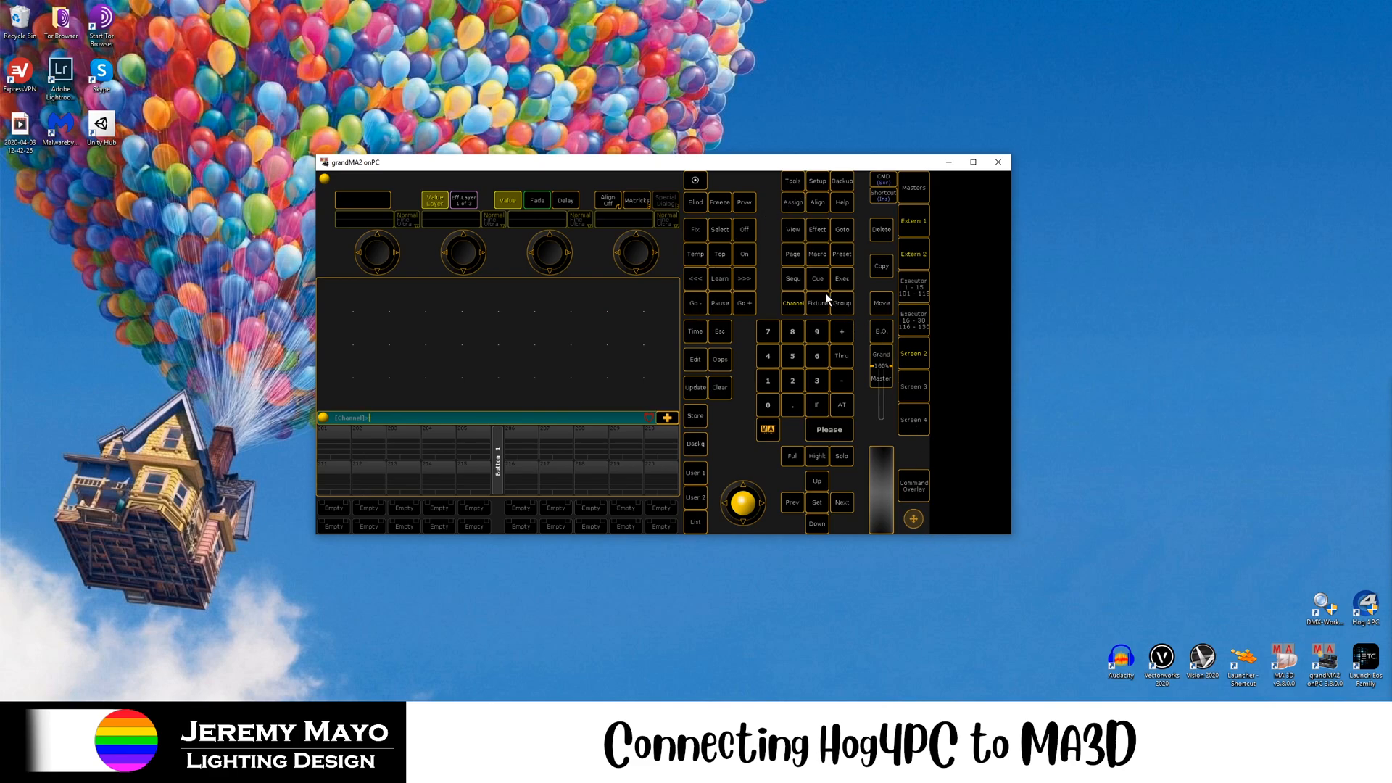
Create a console session with ID 1 named MA in the MA Network Control settings.
{"action": "left_click", "coordinate": [818, 182]}
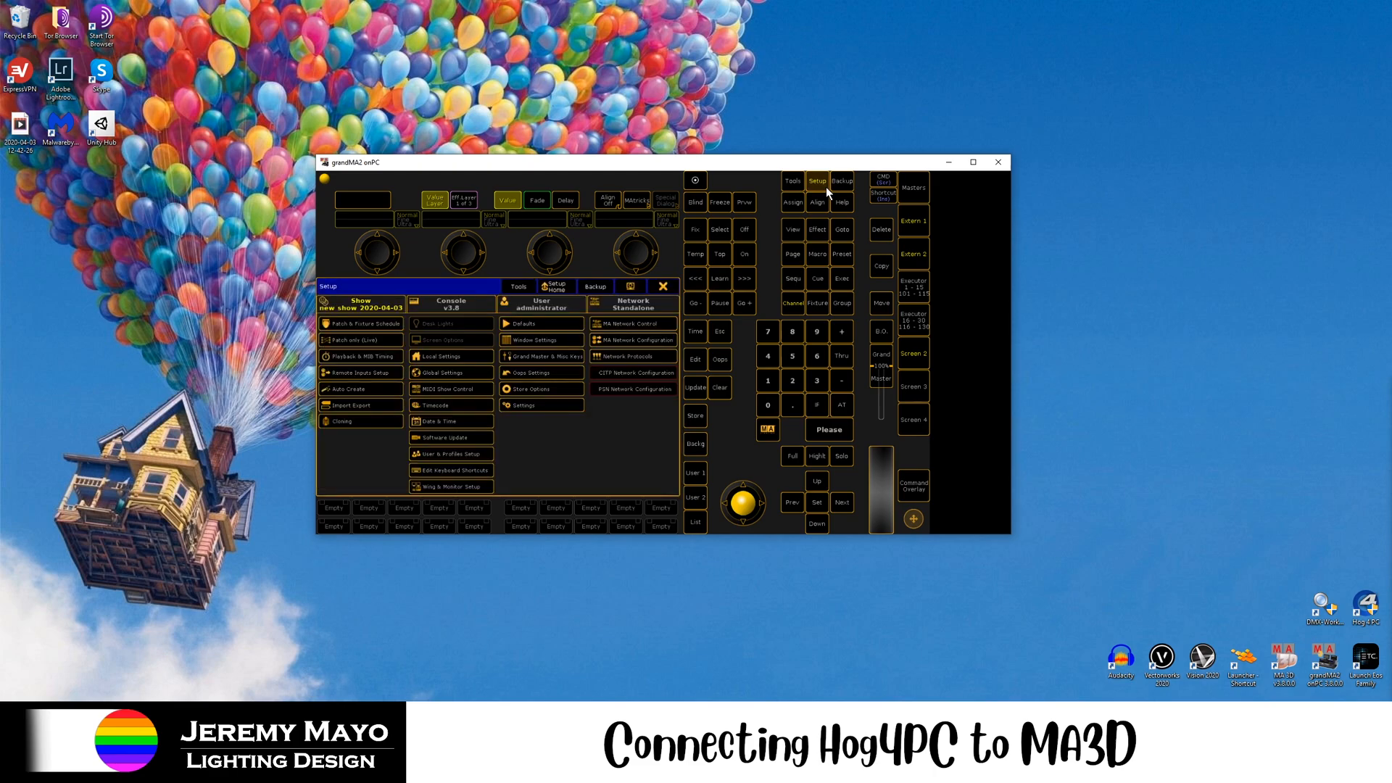
{"action": "left_click", "coordinate": [621, 326]}
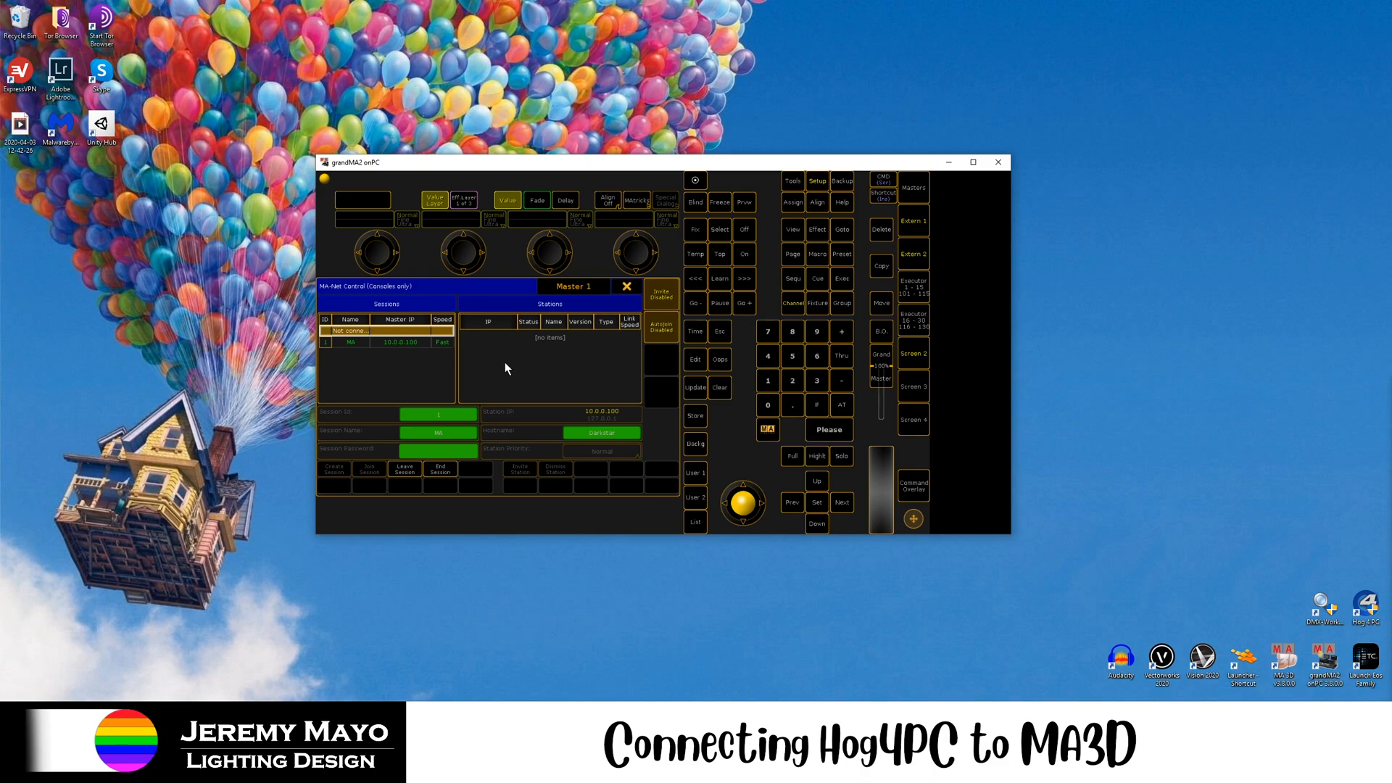
{"action": "left_click", "coordinate": [628, 287]}
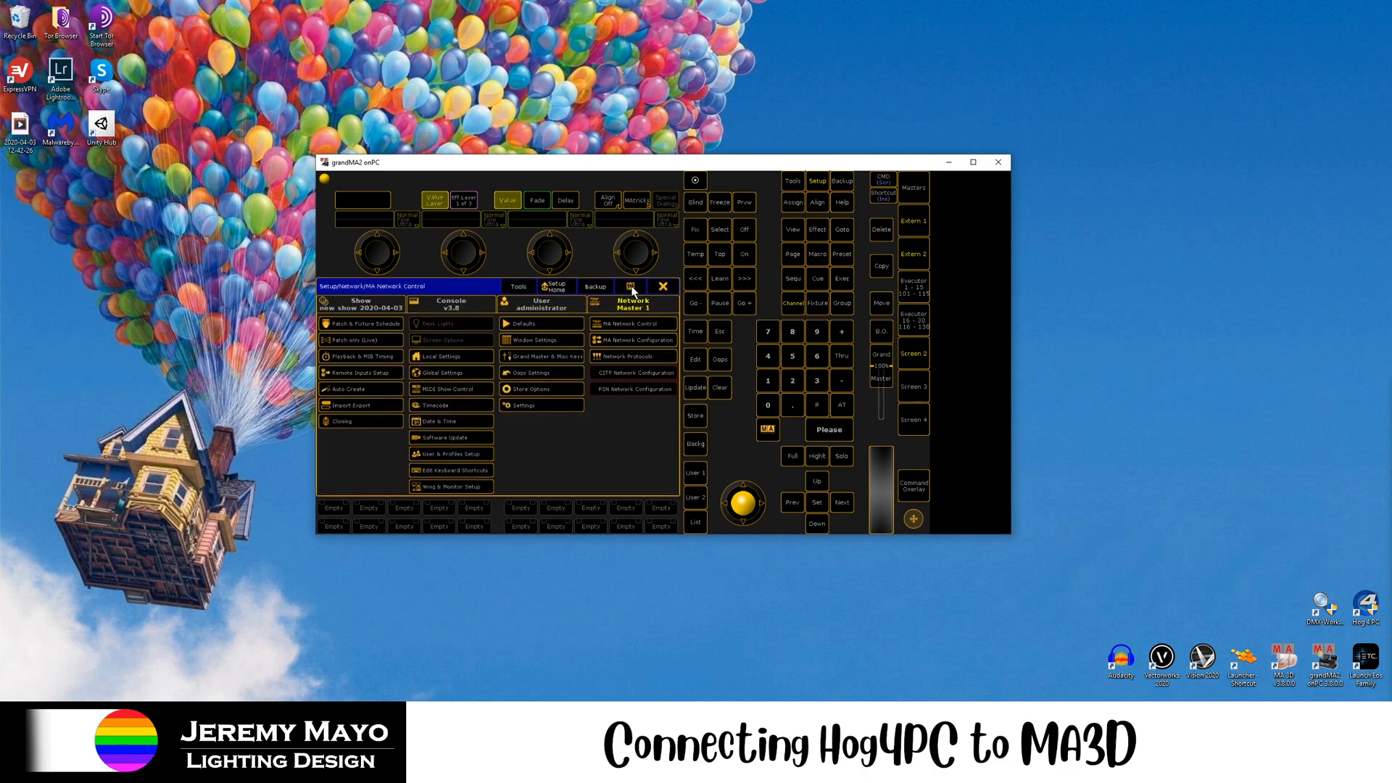
Set the first Art-Net line's mode to Input in the network protocols and activate Art-Net input.
{"action": "left_click", "coordinate": [628, 356]}
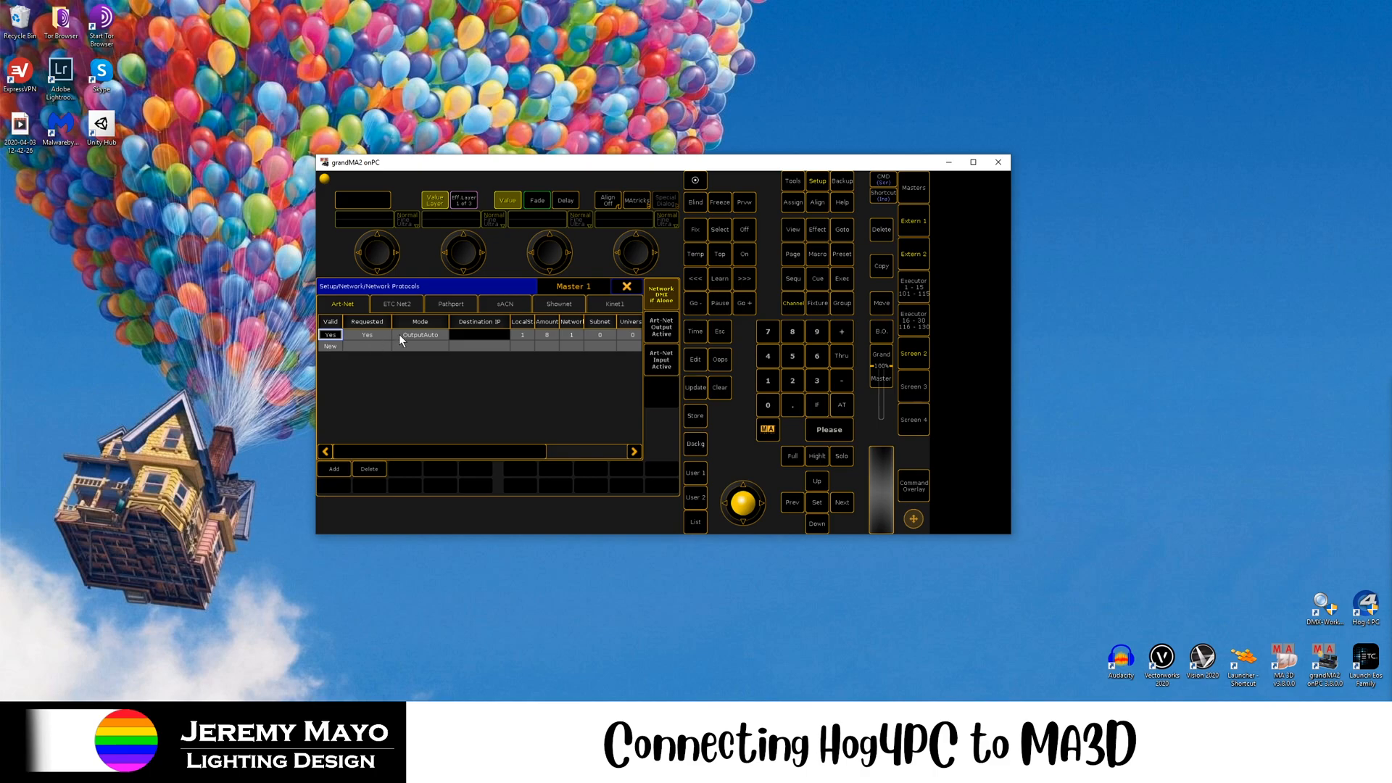
{"action": "double_click", "coordinate": [422, 336]}
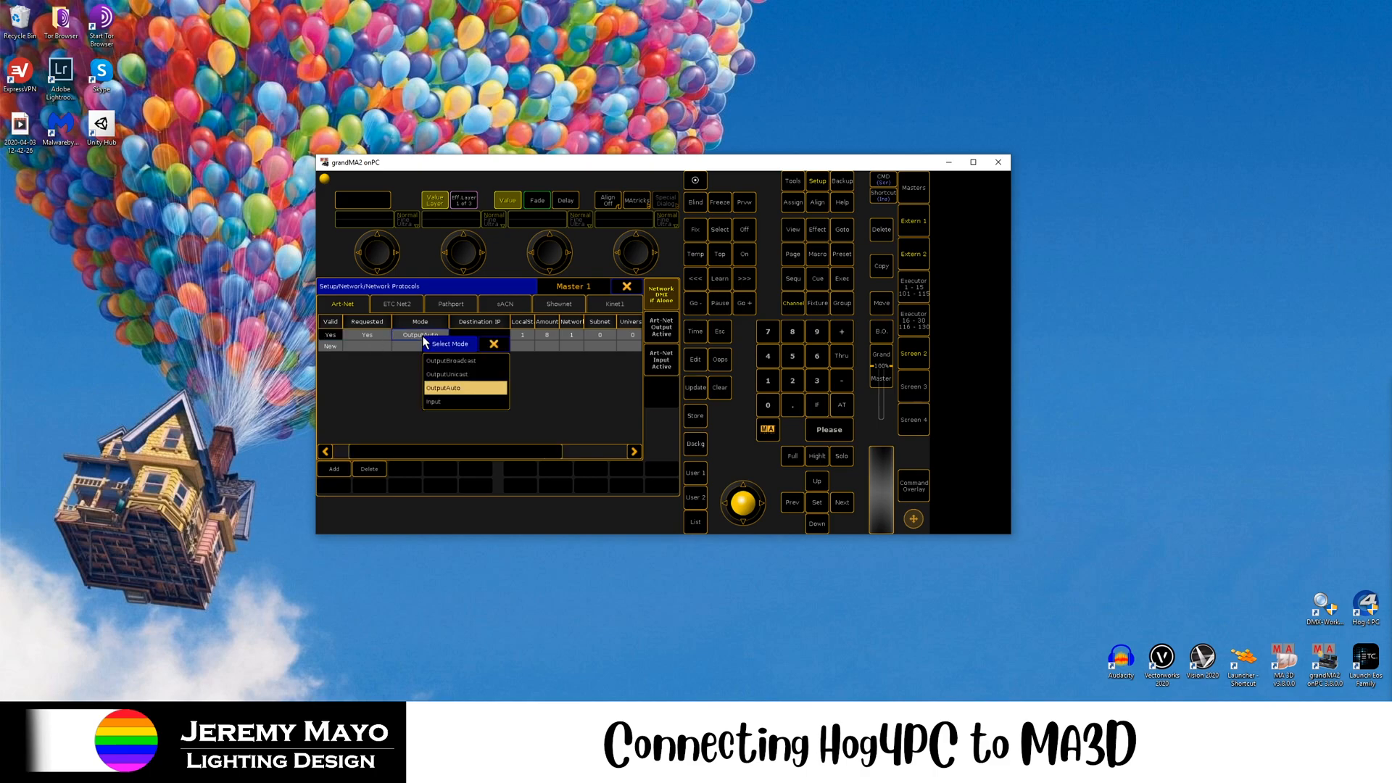
{"action": "left_click", "coordinate": [438, 401]}
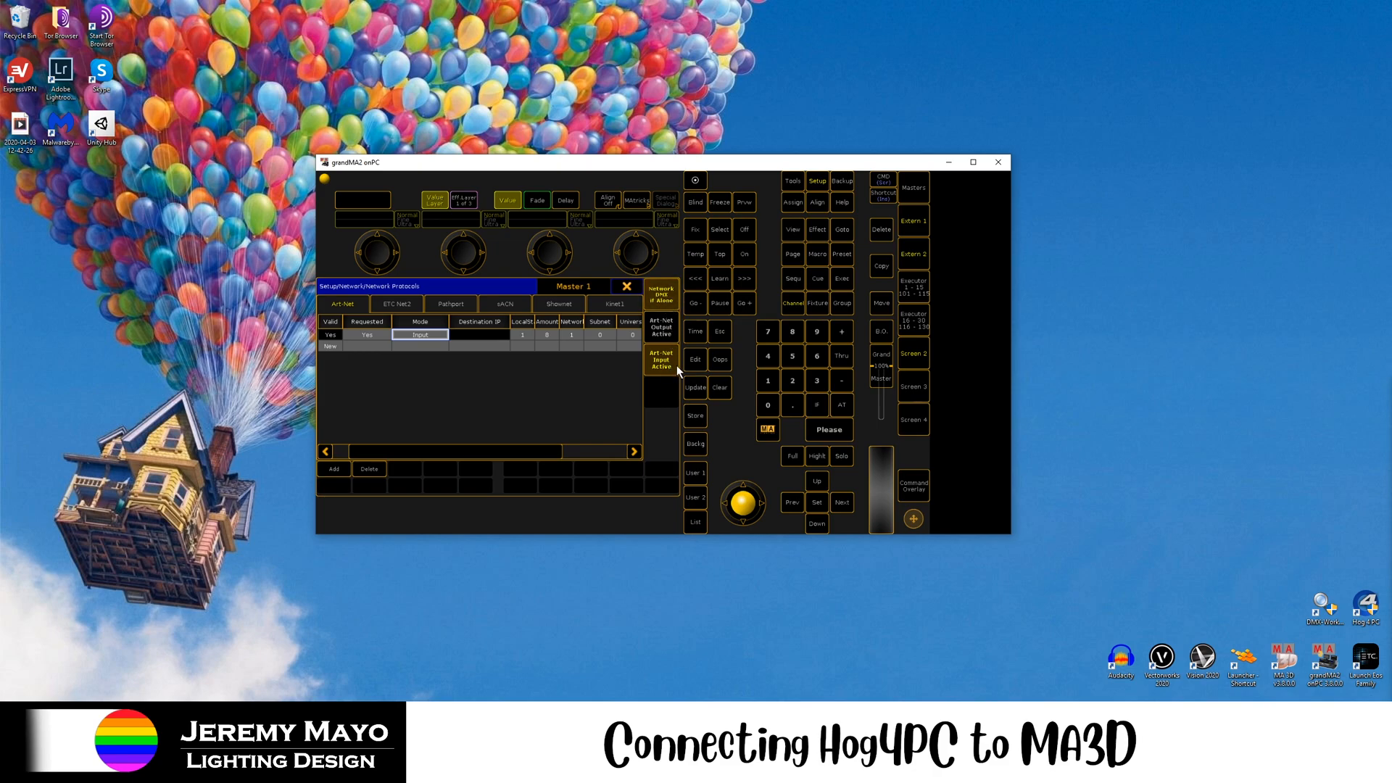
{"action": "left_click_drag", "start_coordinate": [533, 451], "coordinate": [584, 442]}
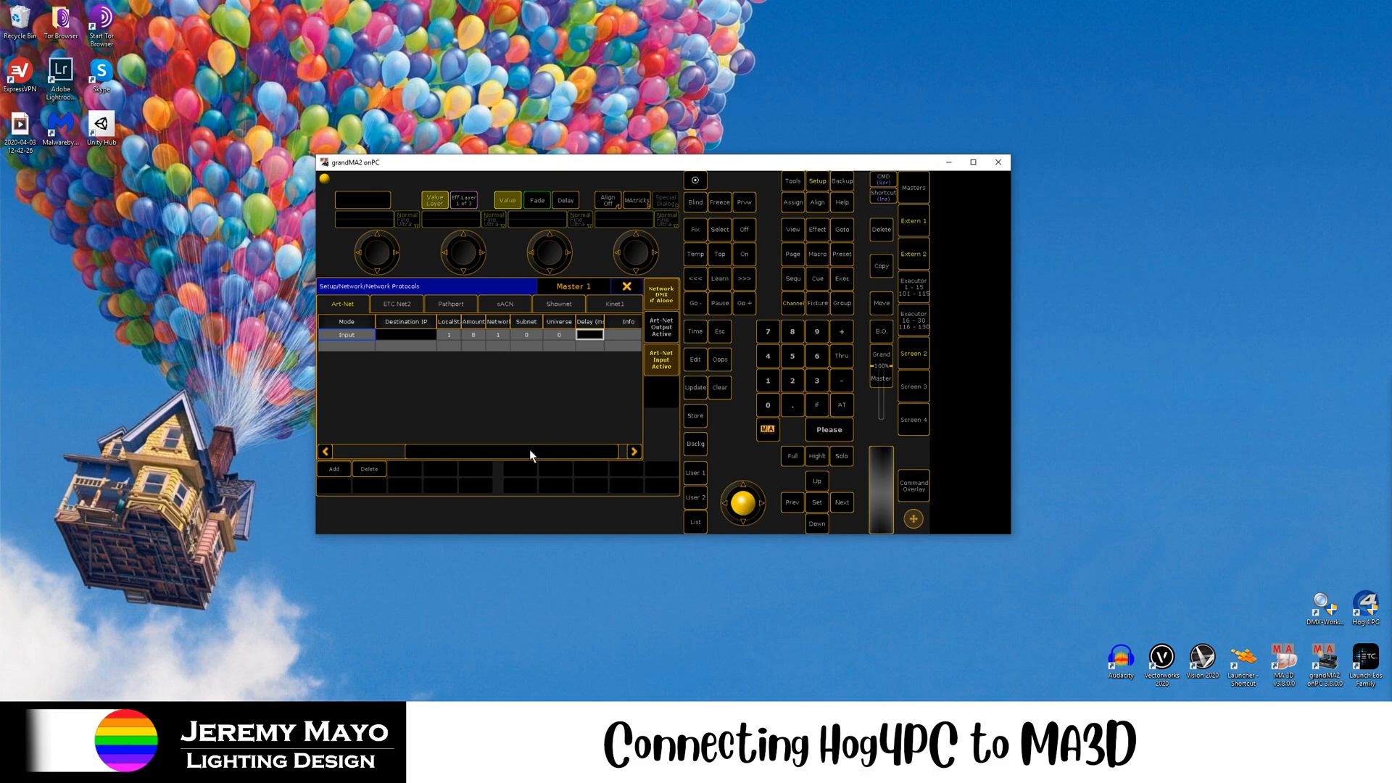
{"action": "left_click_drag", "start_coordinate": [530, 450], "coordinate": [460, 450]}
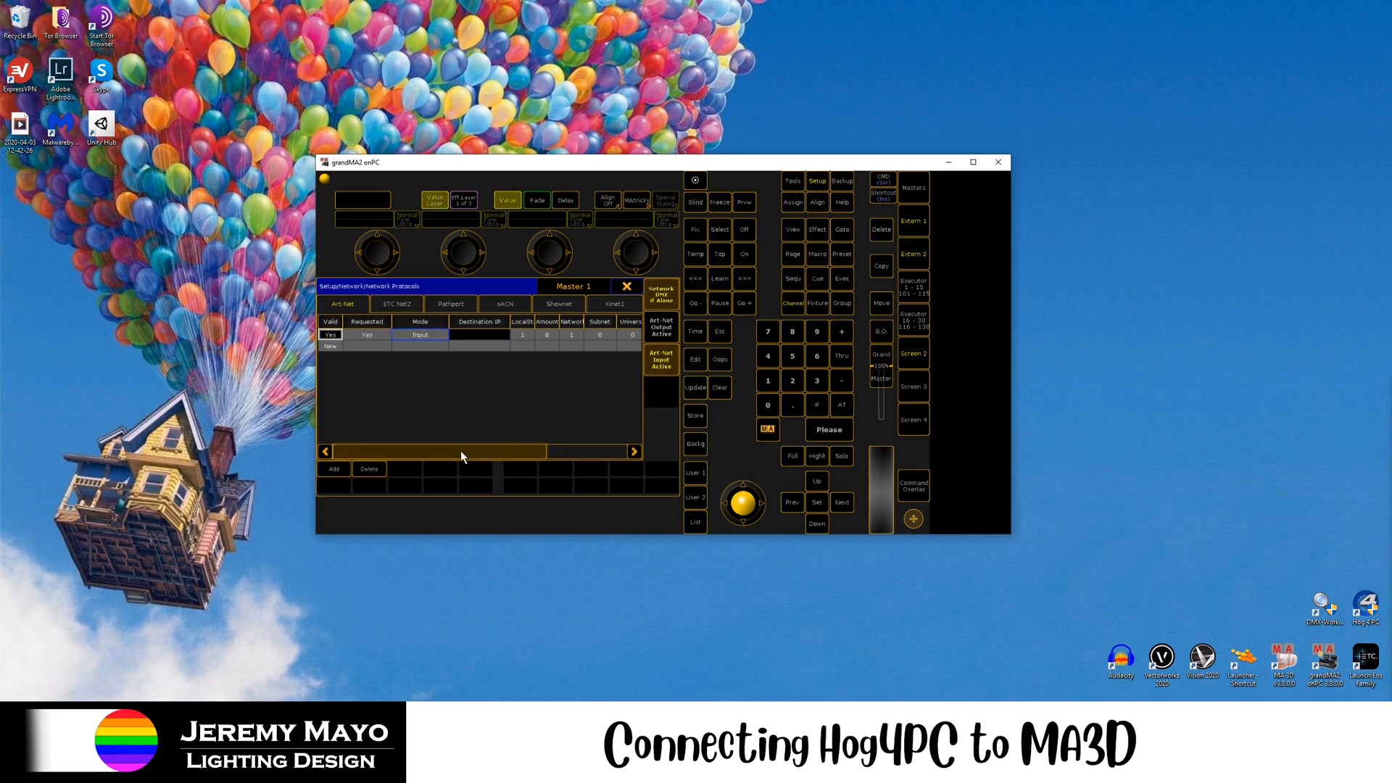
{"action": "left_click", "coordinate": [629, 287]}
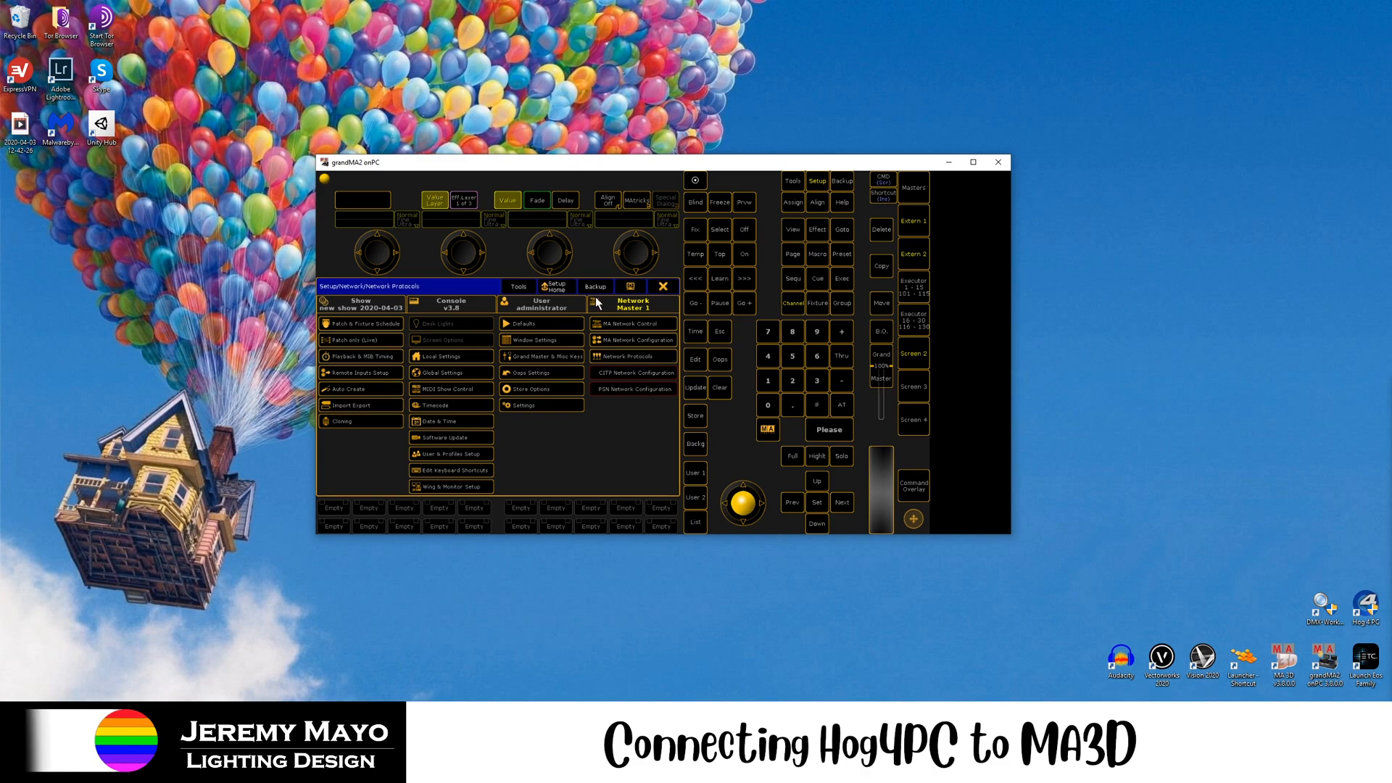
Create a fixture layer named VL3500 in the patch and fixture schedule and import the VariLite VL3500 Spot fixture type, mode 00.
{"action": "left_click", "coordinate": [400, 327]}
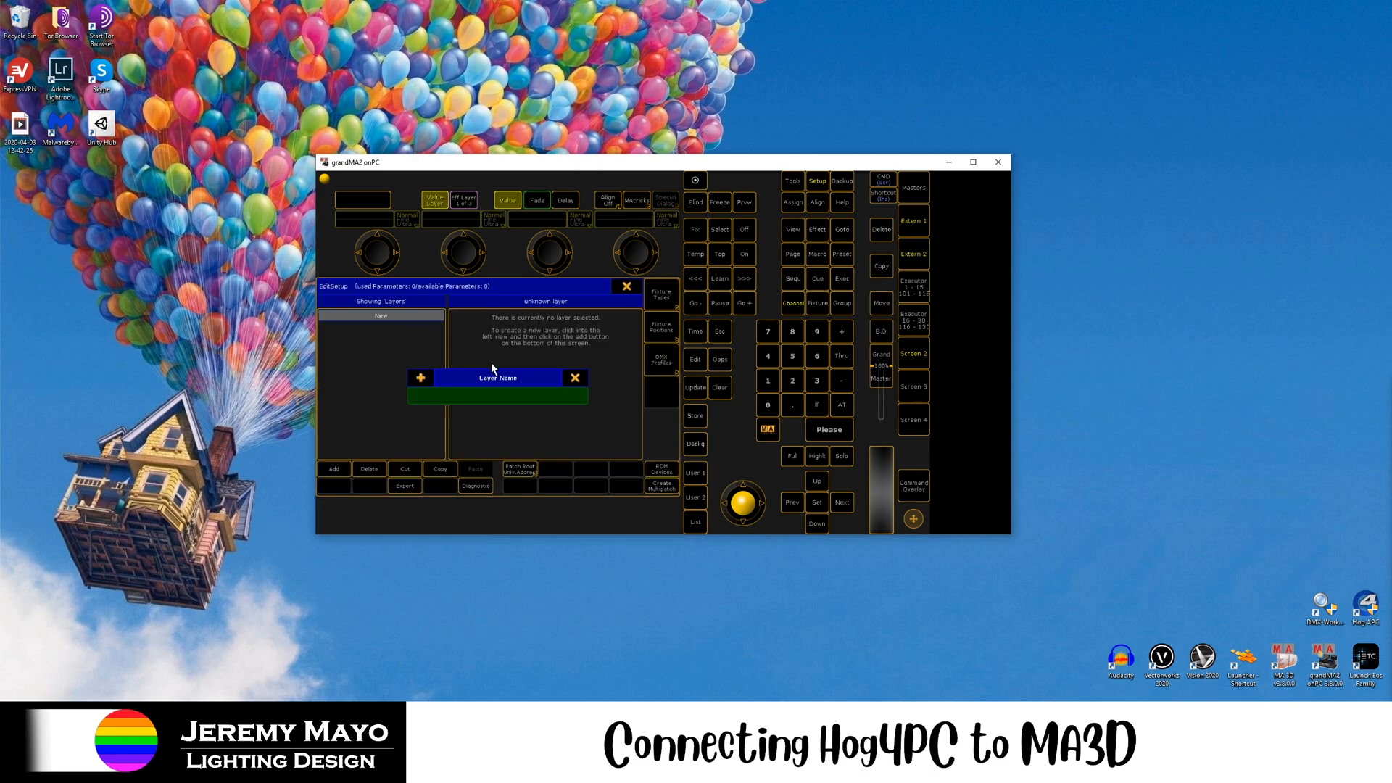
{"action": "type", "text": "VL3500"}
{"action": "key", "text": "Return"}
{"action": "left_click", "coordinate": [551, 338]}
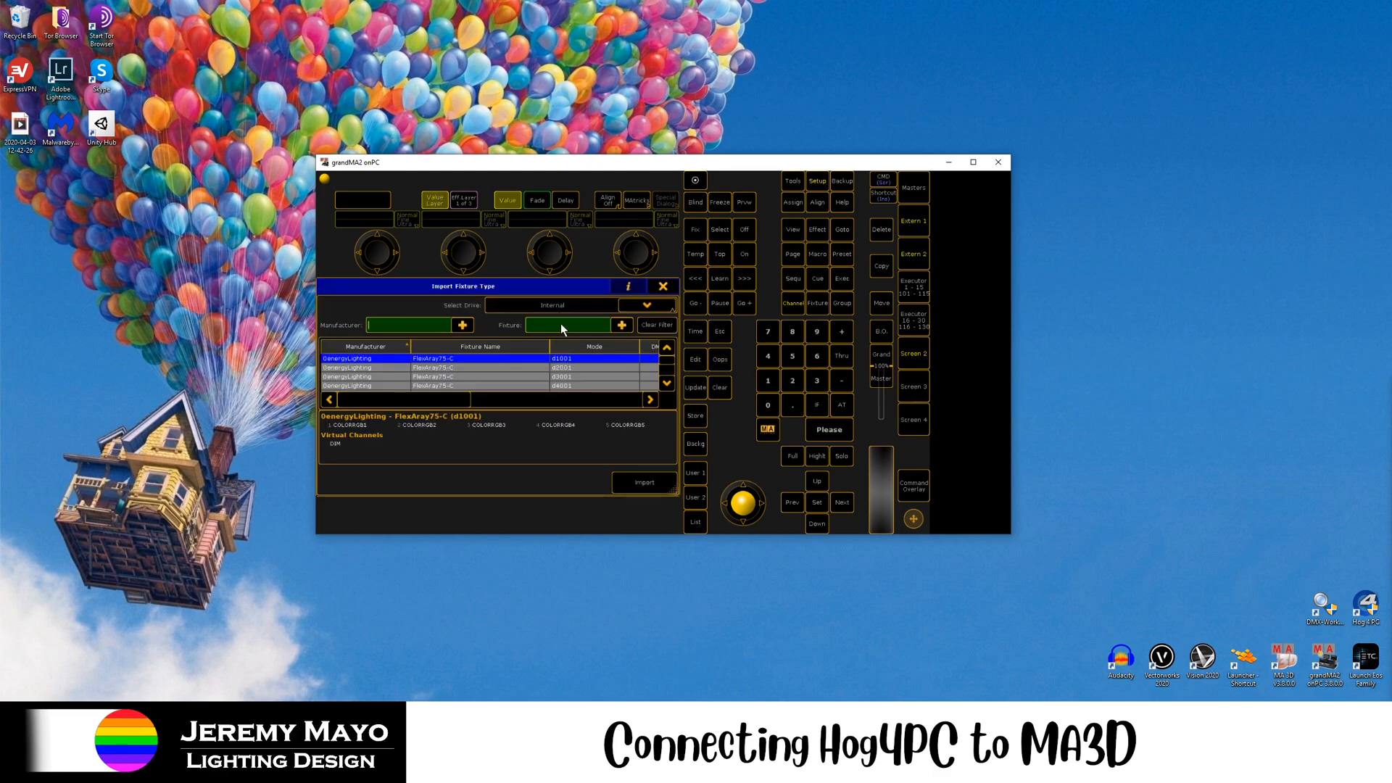
{"action": "type", "text": "vl3500"}
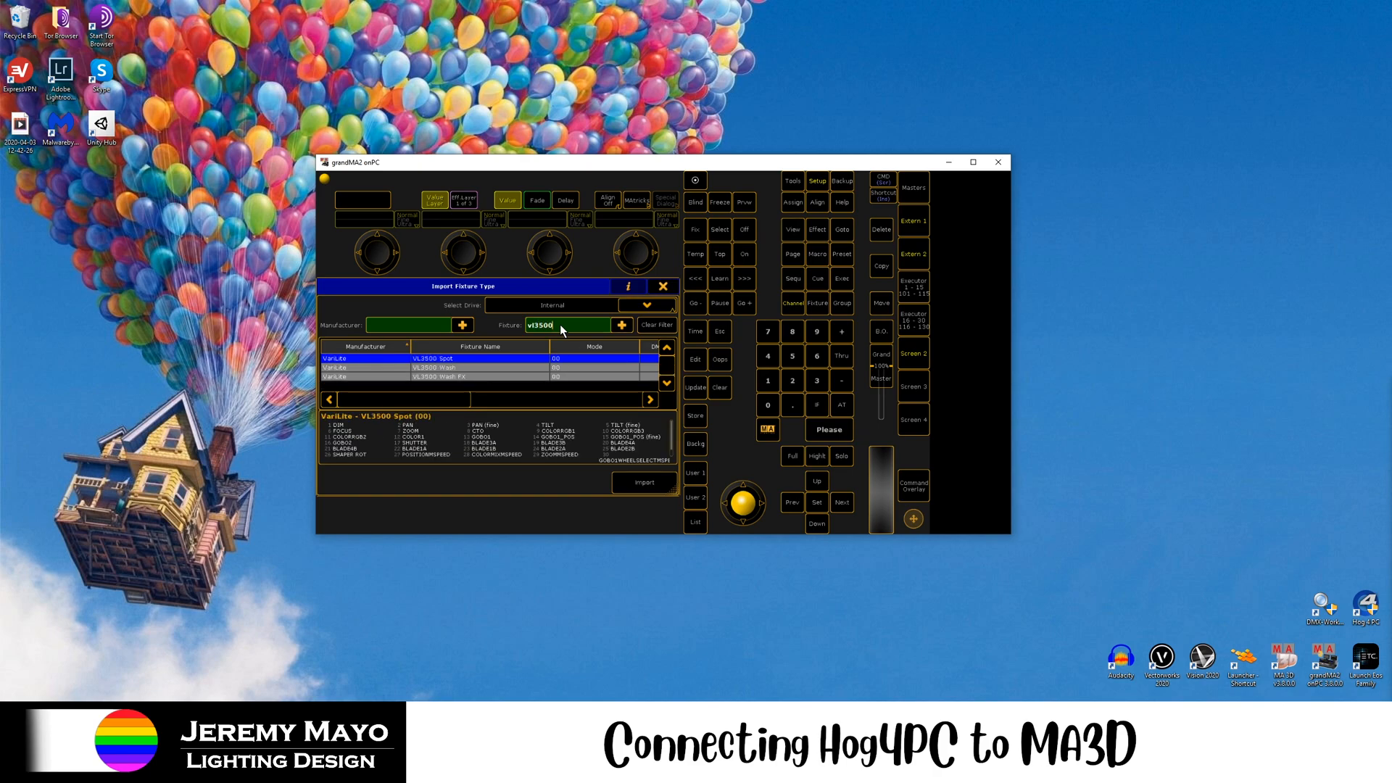
{"action": "left_click", "coordinate": [644, 481]}
Add one VL3500 Spot with fixture ID 1 and channel ID 1, patched at 1.001, and save the fixture schedule.
{"action": "left_click", "coordinate": [411, 428]}
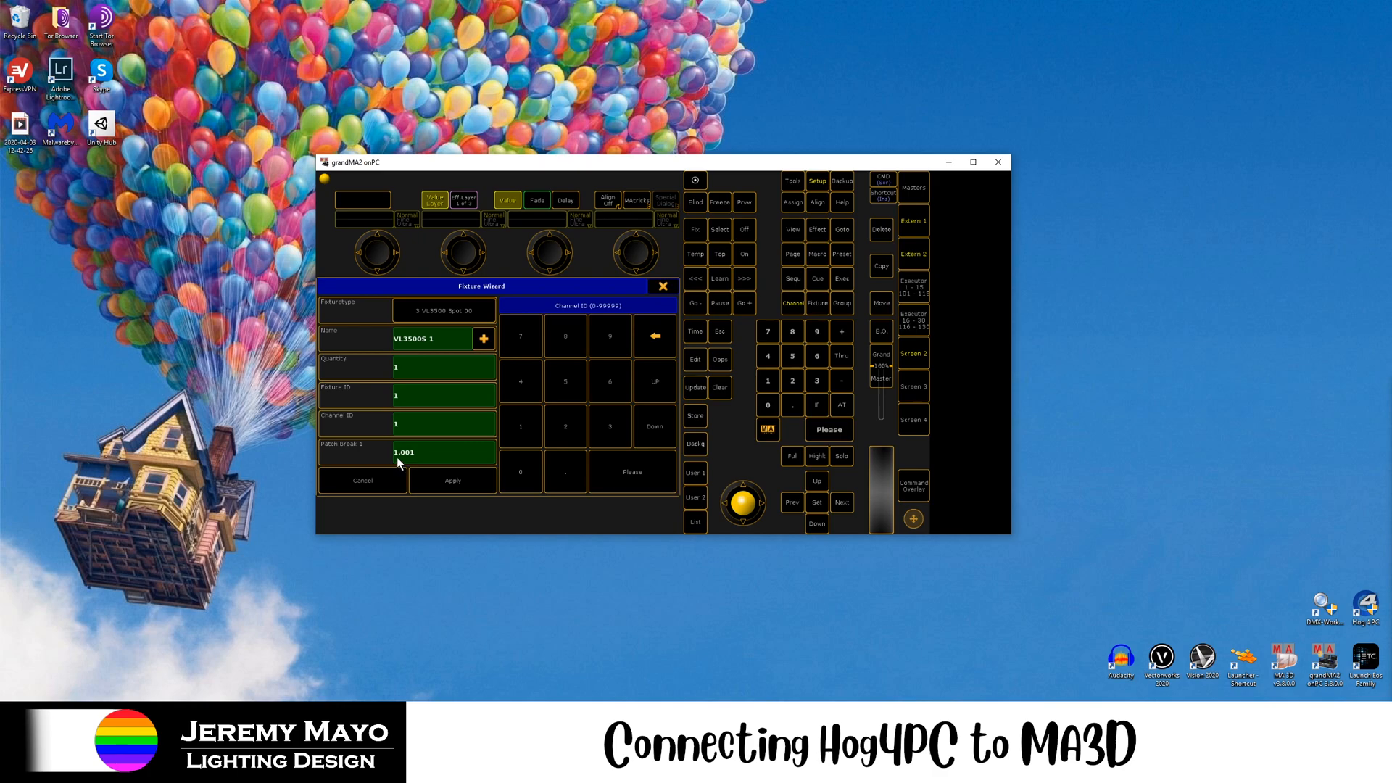
{"action": "left_click", "coordinate": [455, 482]}
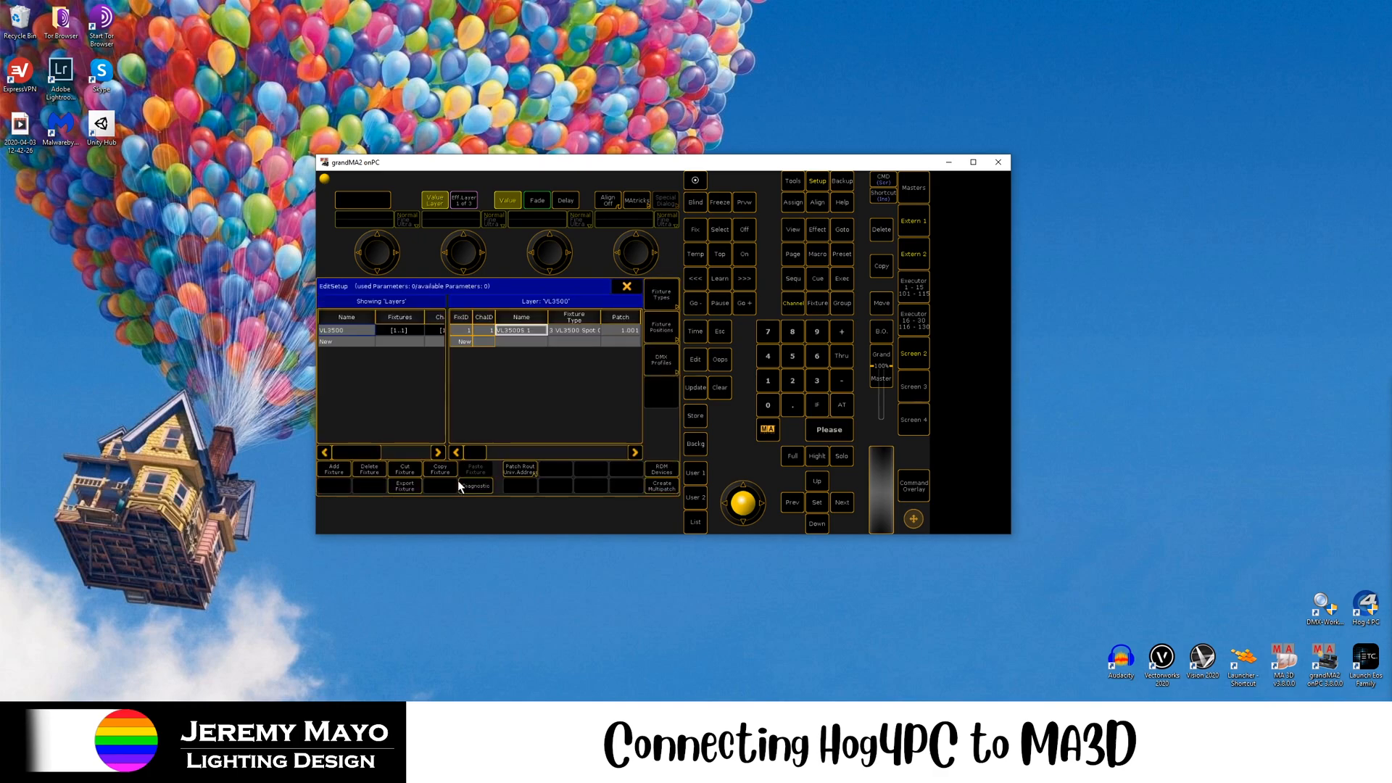
{"action": "left_click", "coordinate": [627, 287]}
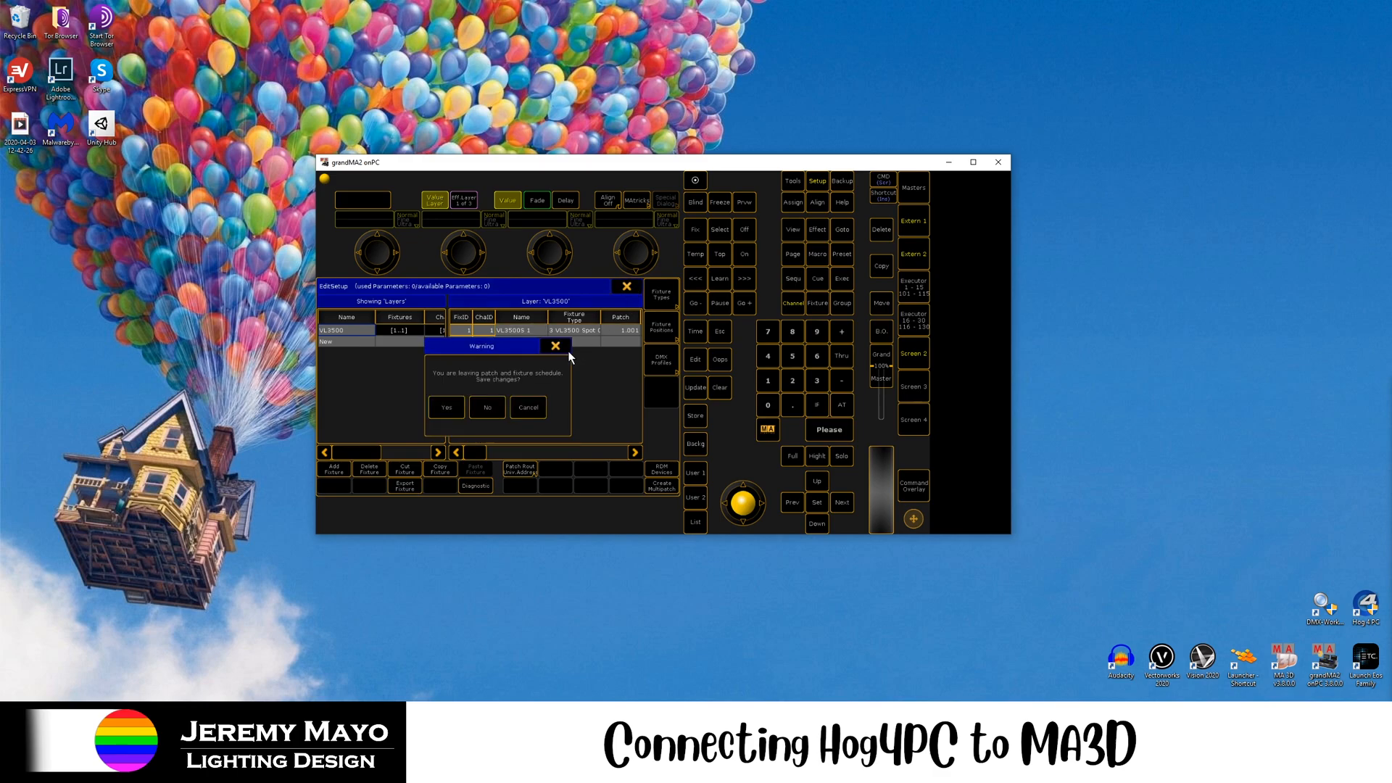
{"action": "left_click", "coordinate": [458, 407]}
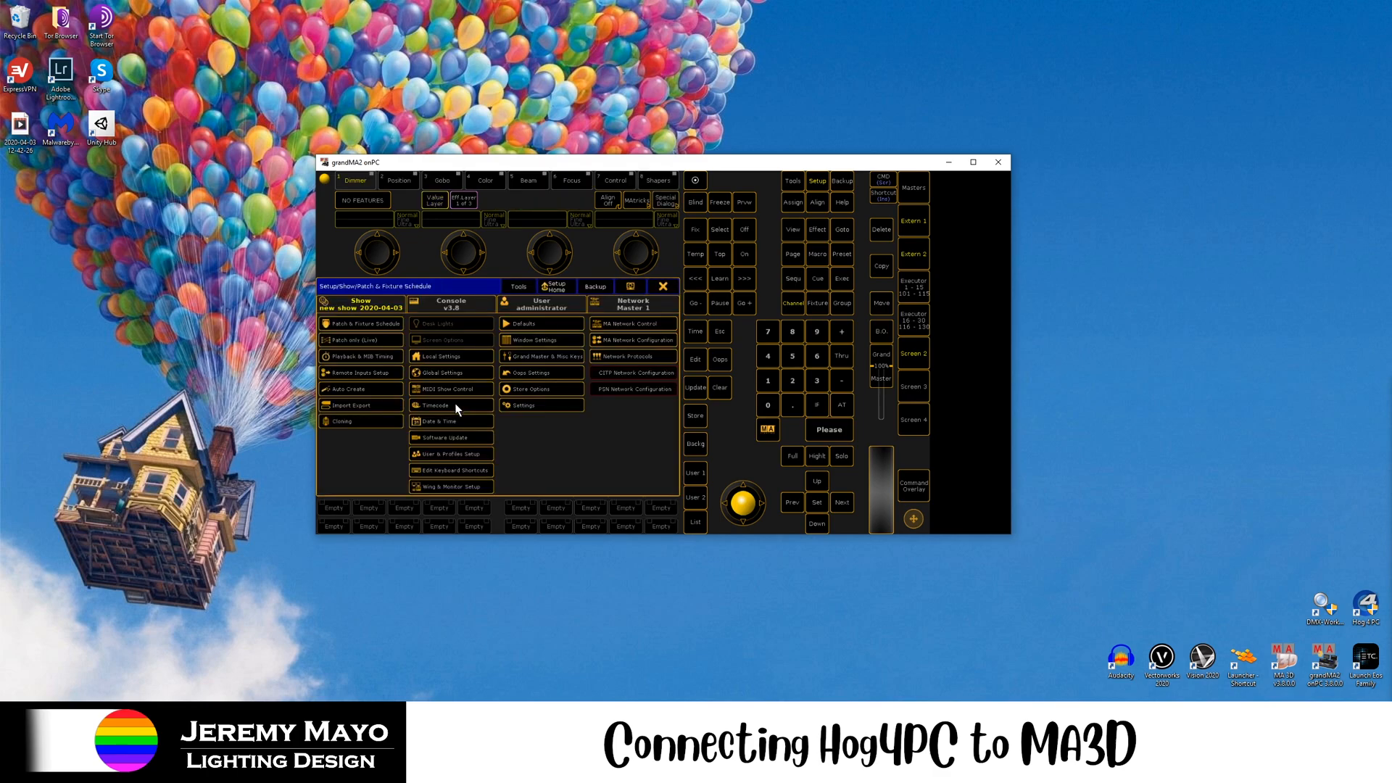
{"action": "left_click", "coordinate": [665, 287]}
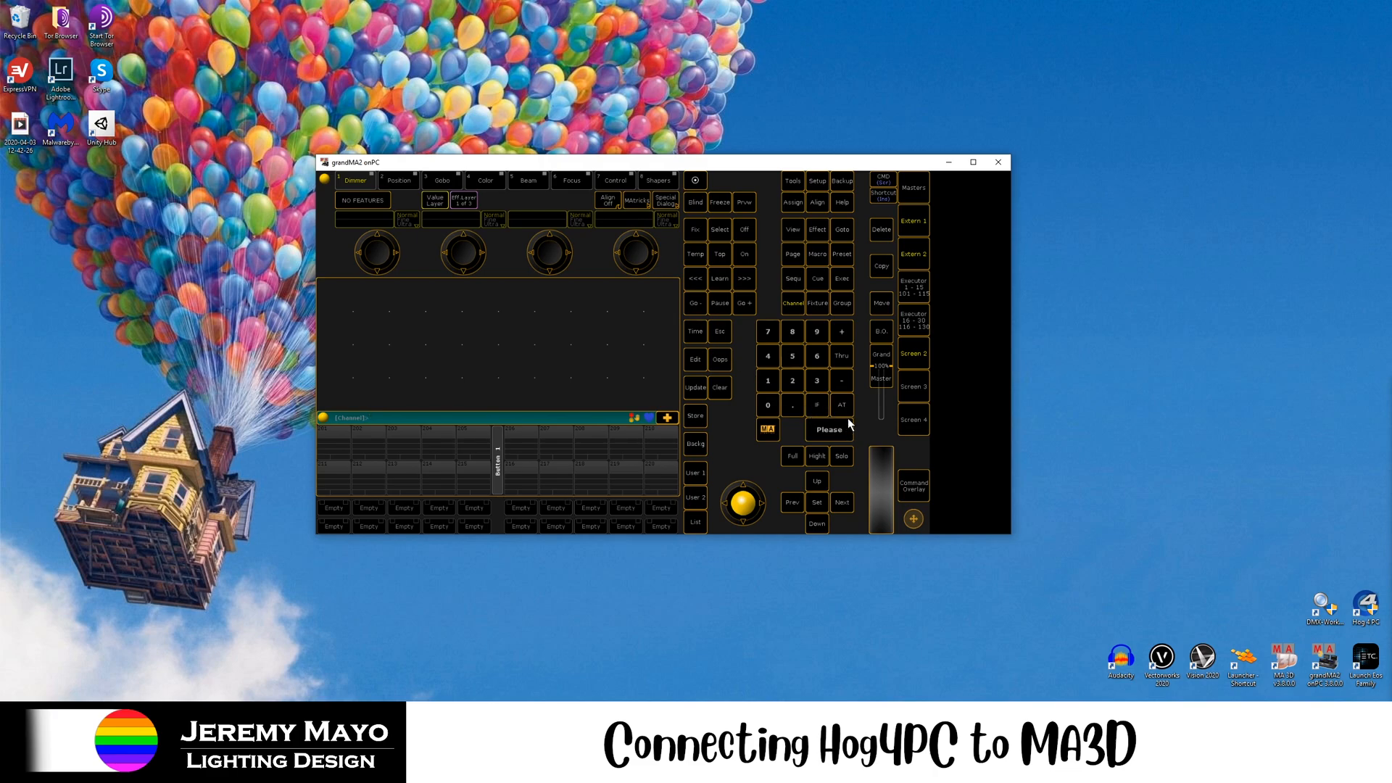
Launch MA 3D beside the console window and set its MA-Net IP address to 10.0.0.100 @ Loopback.
{"action": "double_click", "coordinate": [1283, 661]}
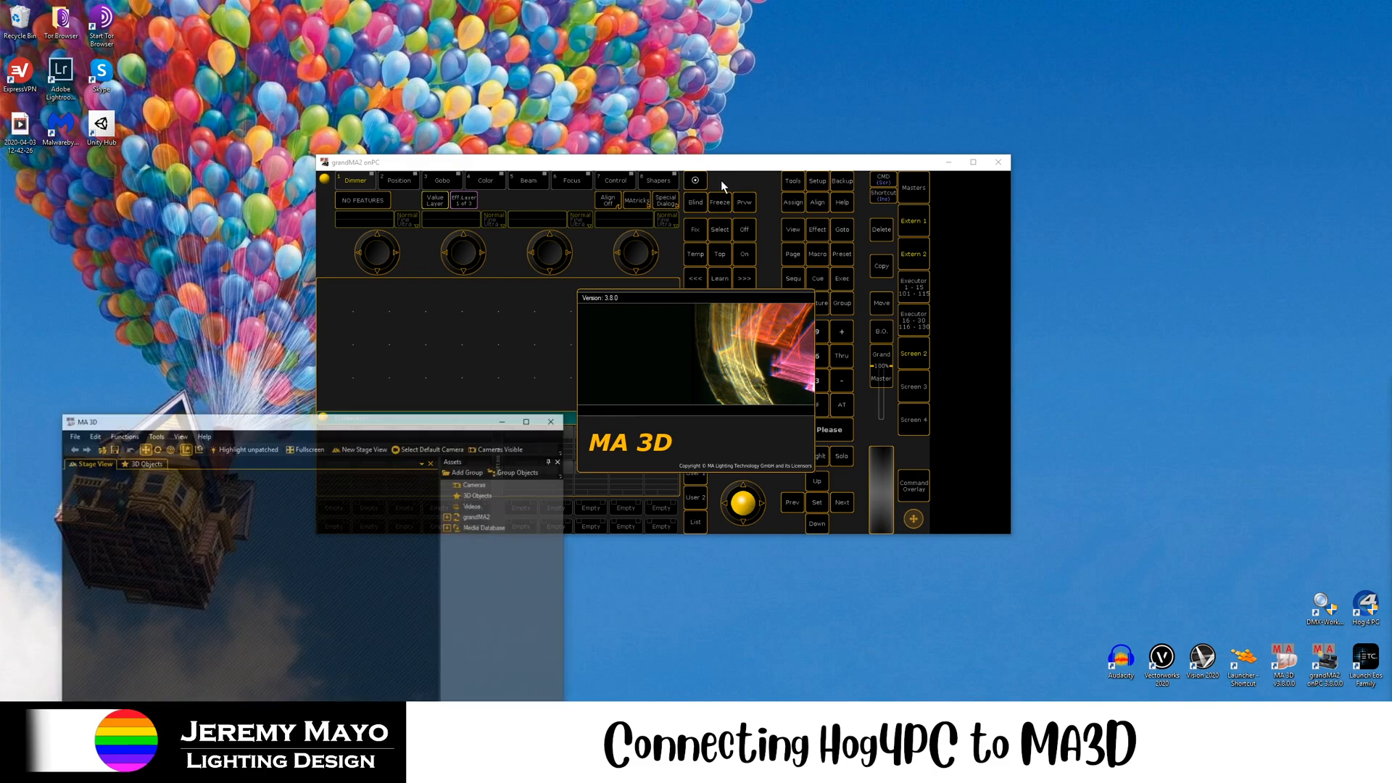
{"action": "left_click_drag", "start_coordinate": [685, 162], "coordinate": [944, 114]}
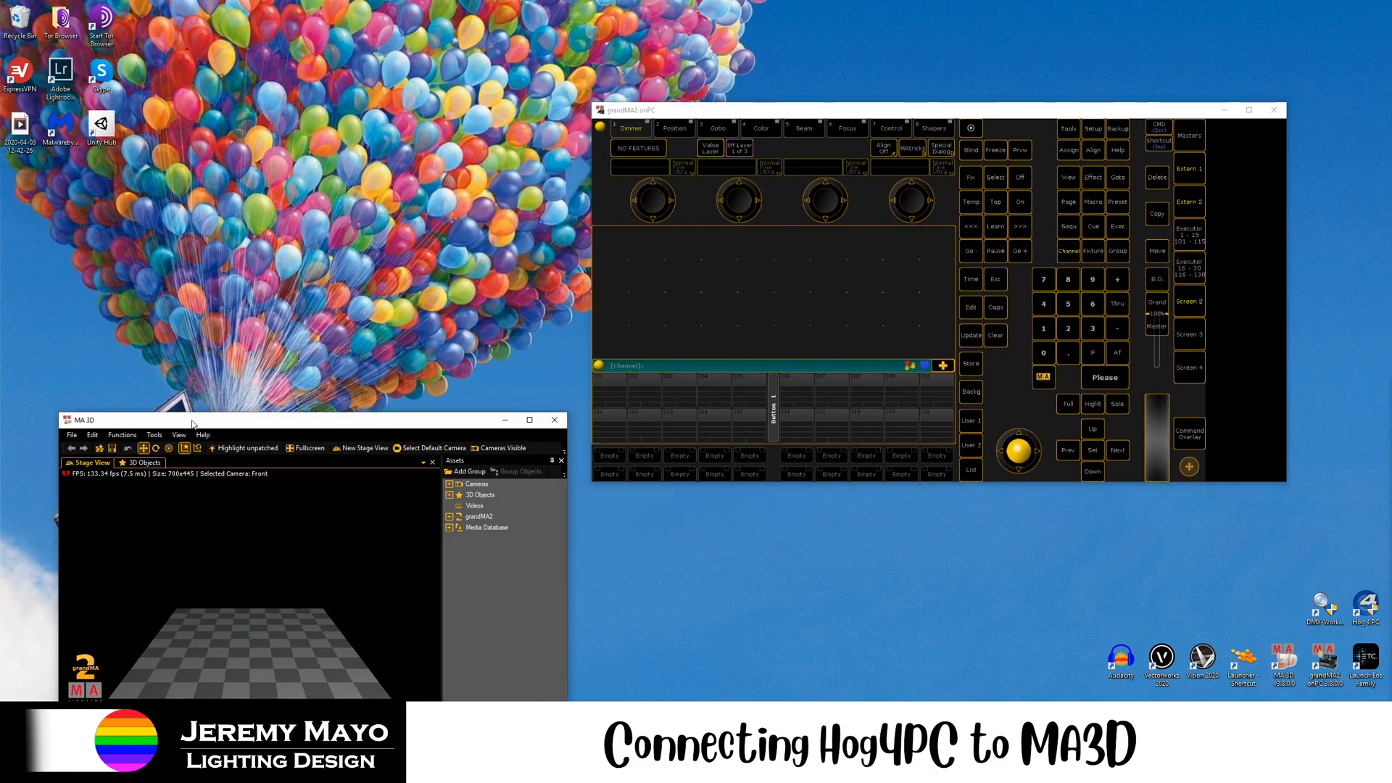
{"action": "left_click", "coordinate": [72, 435]}
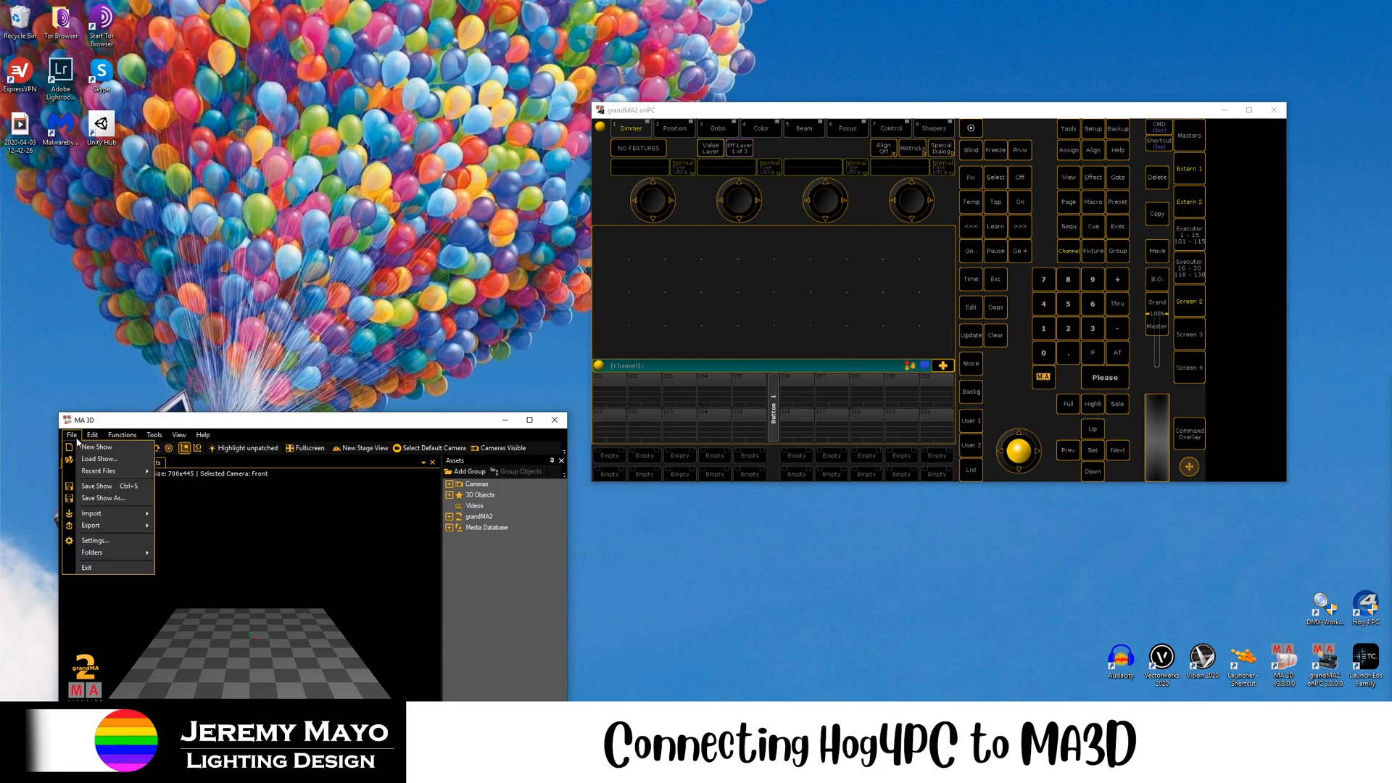
{"action": "left_click", "coordinate": [108, 541]}
{"action": "left_click", "coordinate": [123, 523]}
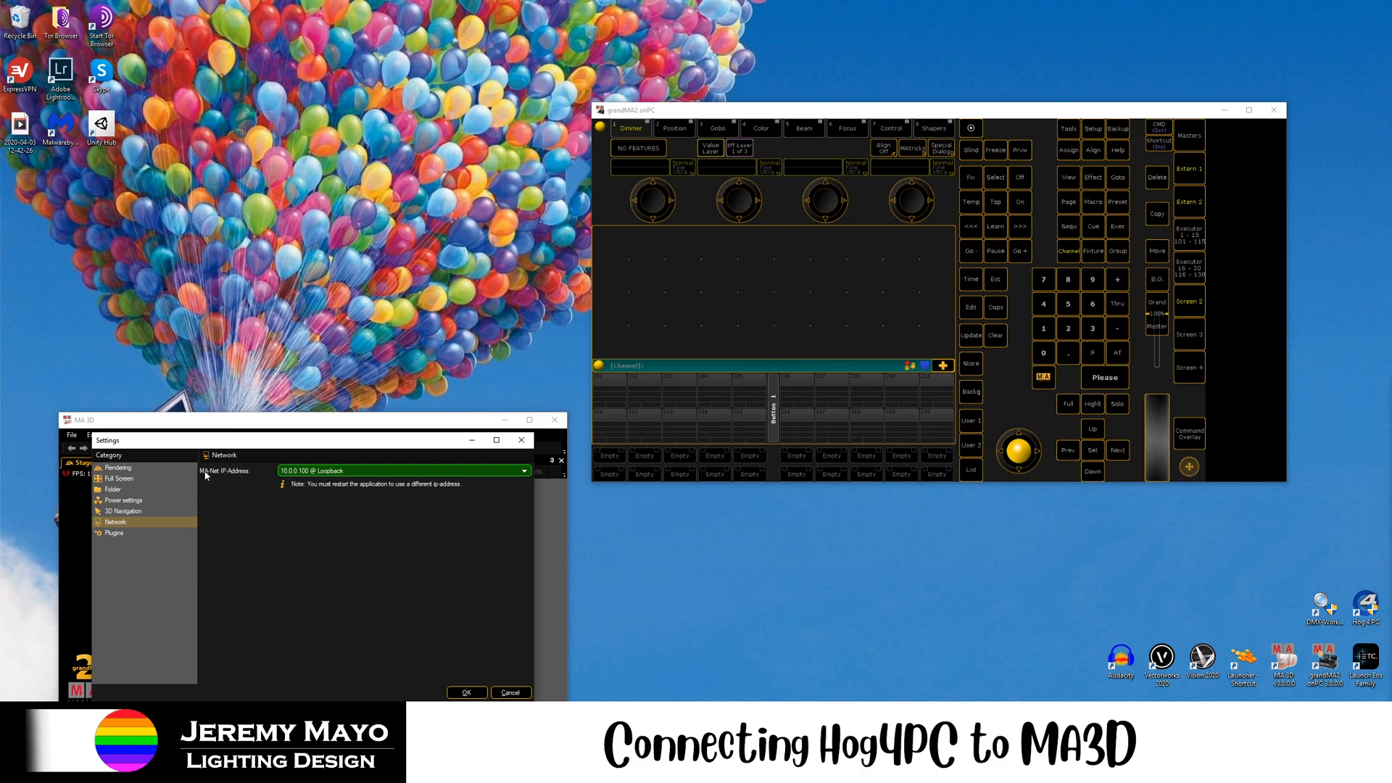
{"action": "left_click", "coordinate": [330, 472]}
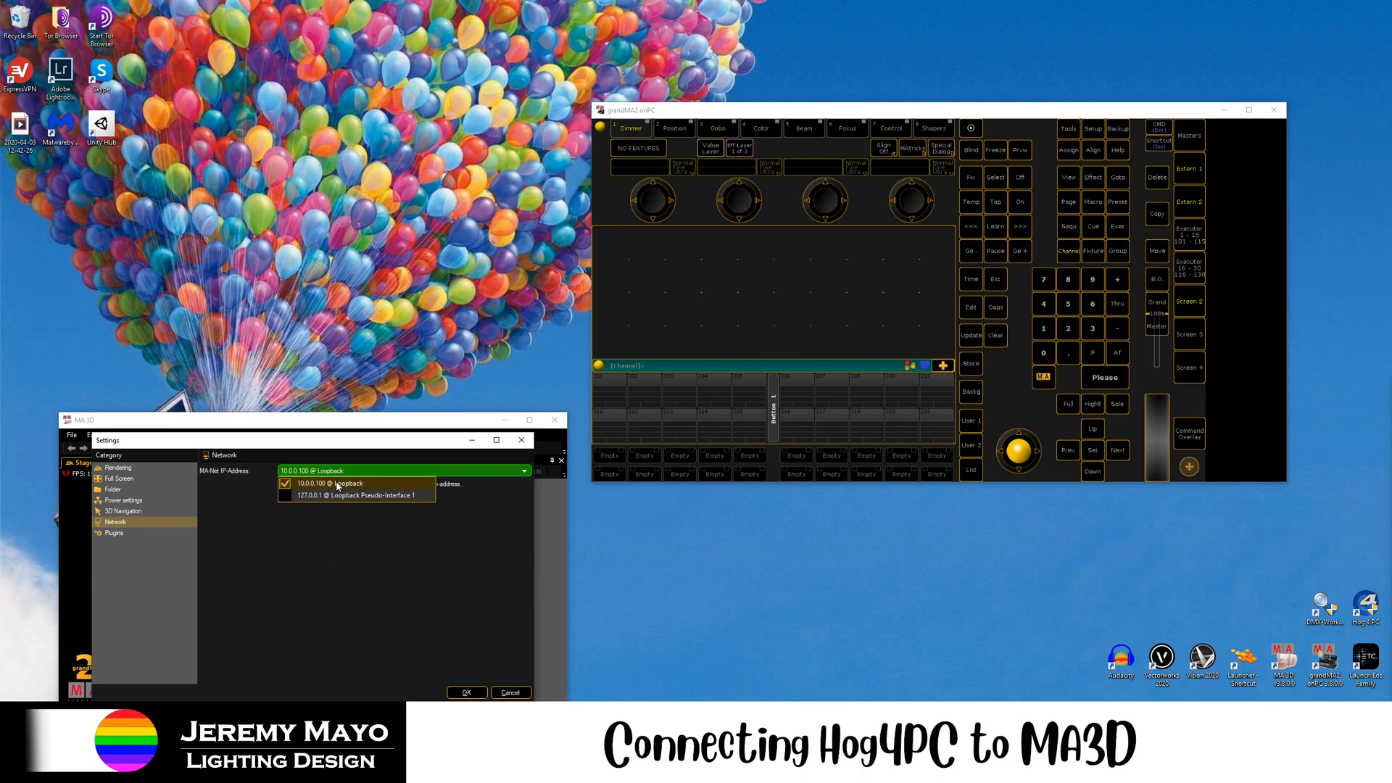
{"action": "left_click", "coordinate": [332, 486]}
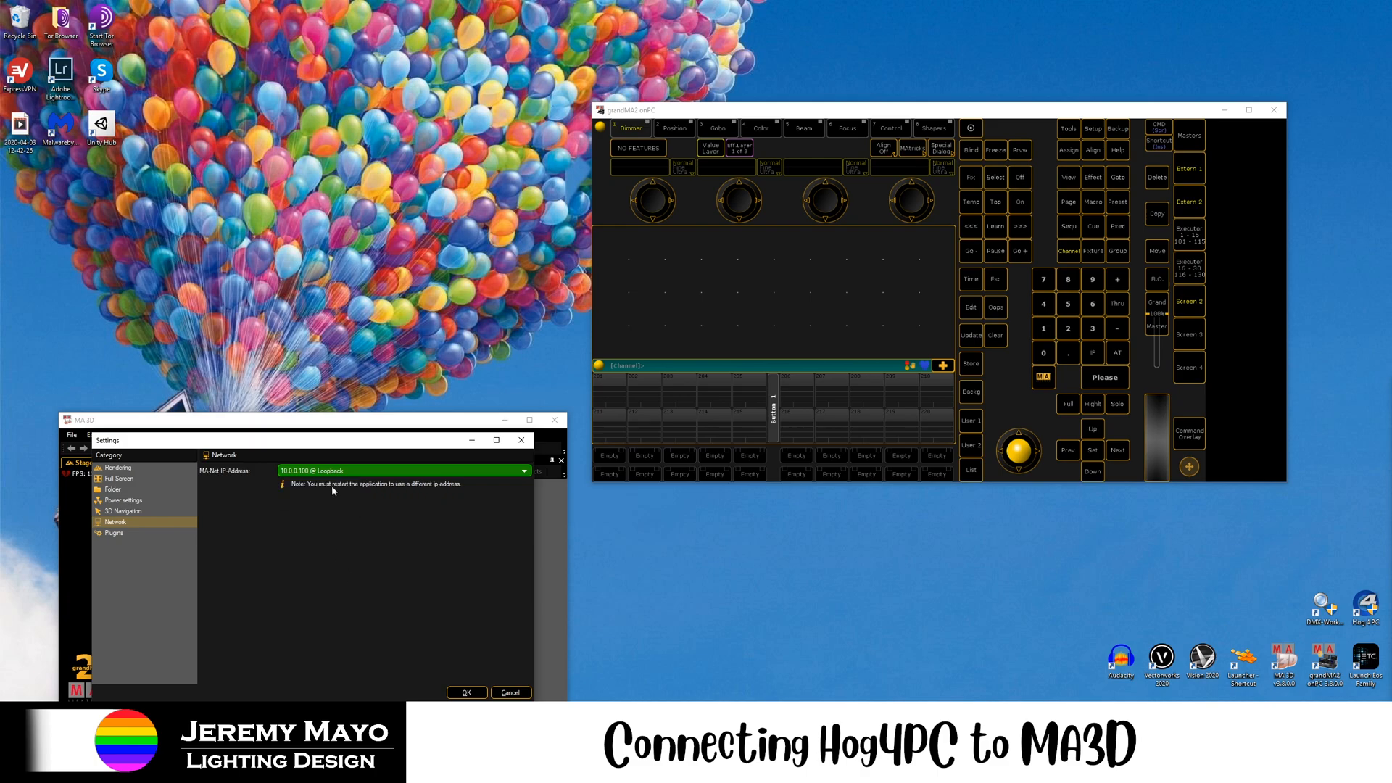
{"action": "left_click", "coordinate": [467, 693]}
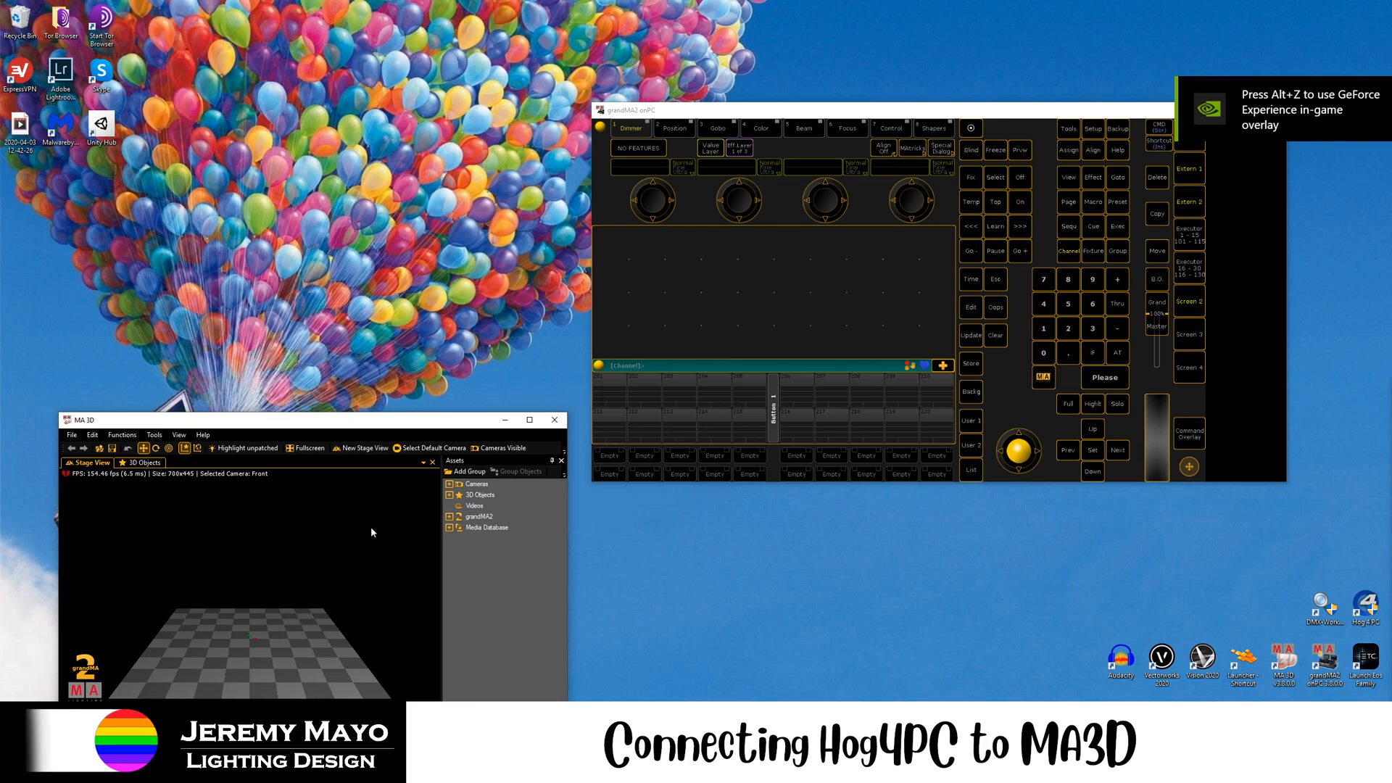
Switch to grandMA2 onPC and add the 3D station at 10.0.0.100 to the MA network configuration.
{"action": "left_click", "coordinate": [1092, 128]}
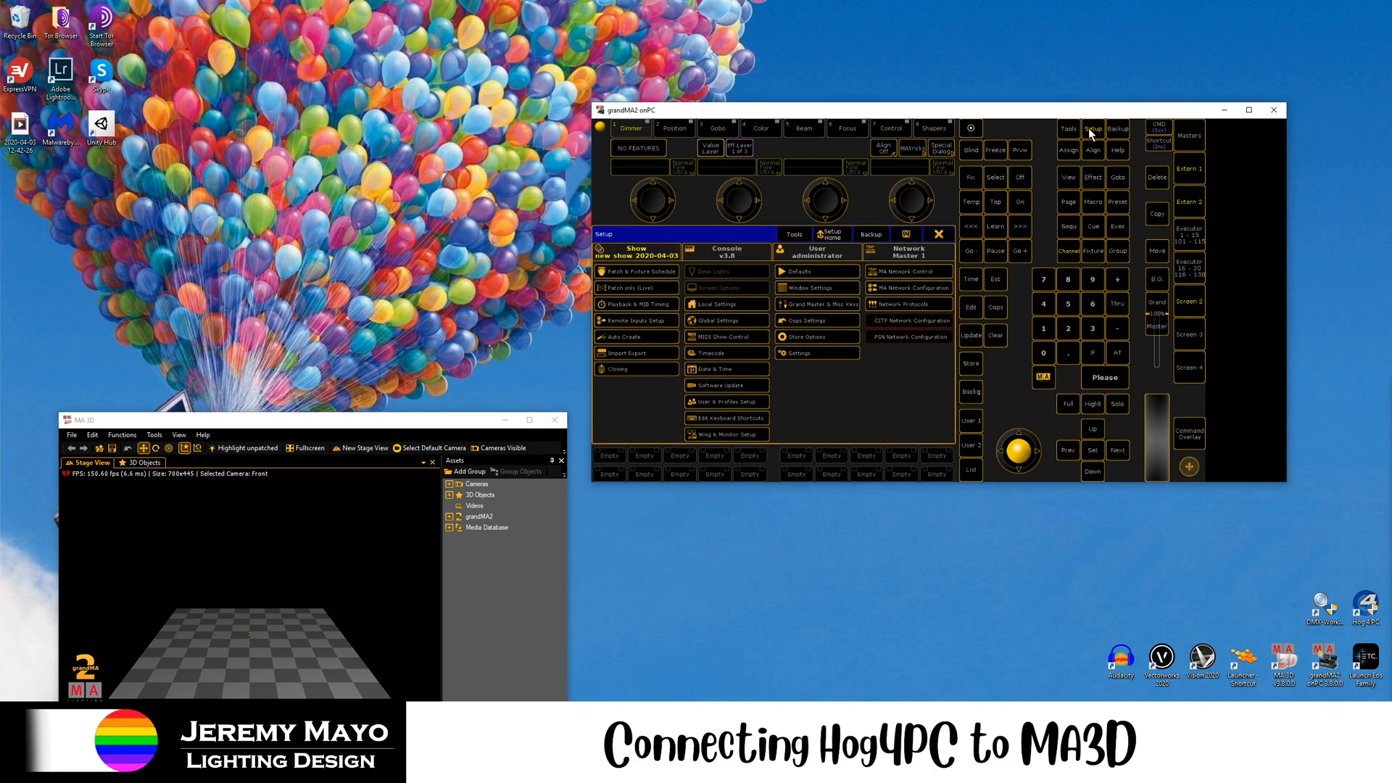
{"action": "left_click", "coordinate": [910, 289]}
{"action": "left_click", "coordinate": [726, 252]}
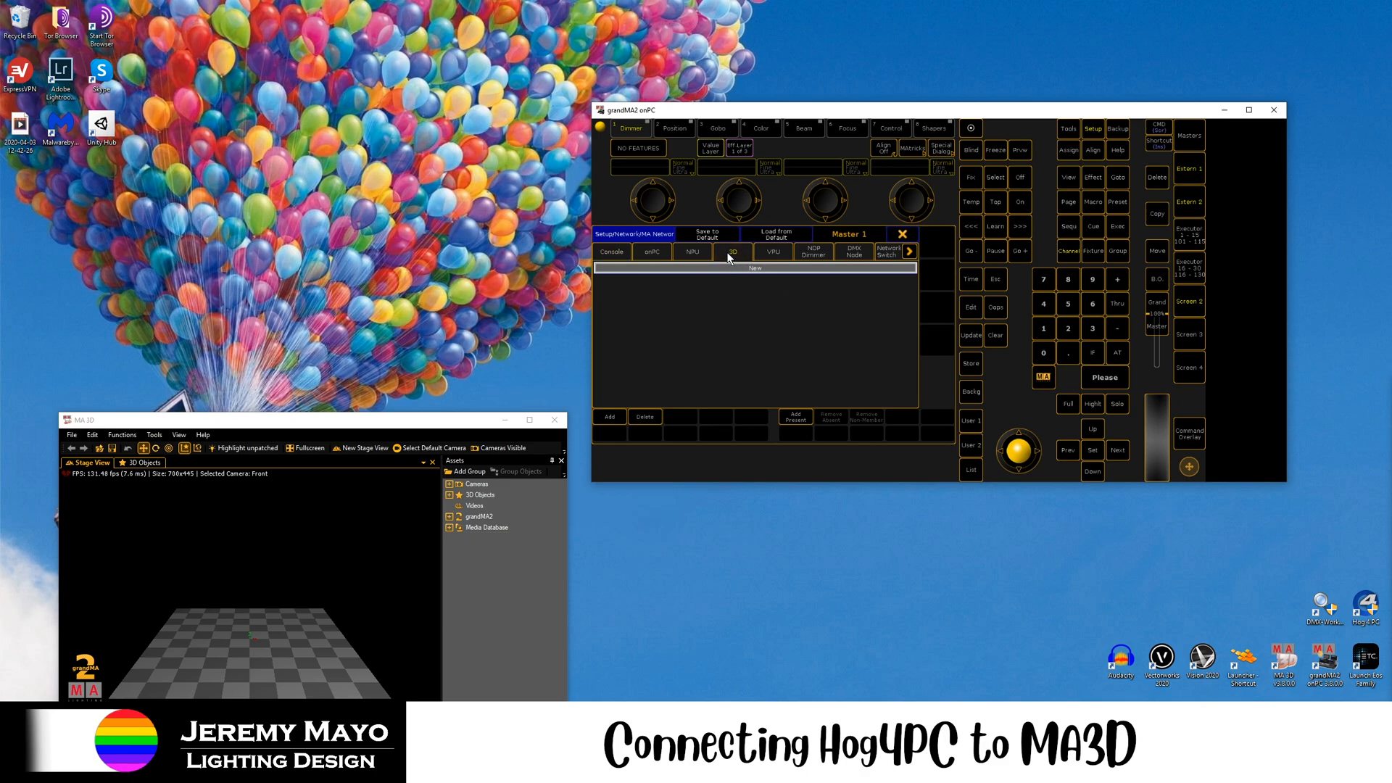
{"action": "left_click", "coordinate": [609, 418]}
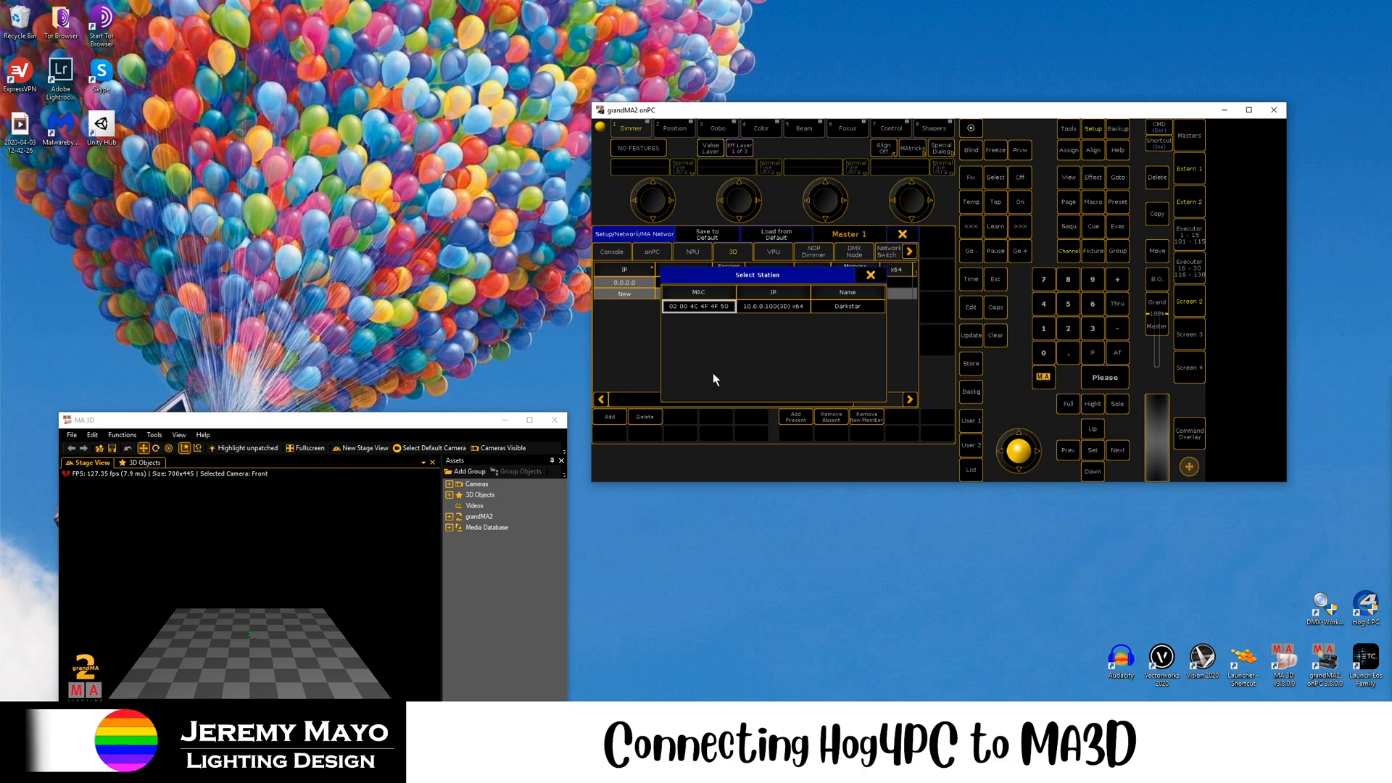
{"action": "left_click", "coordinate": [786, 308]}
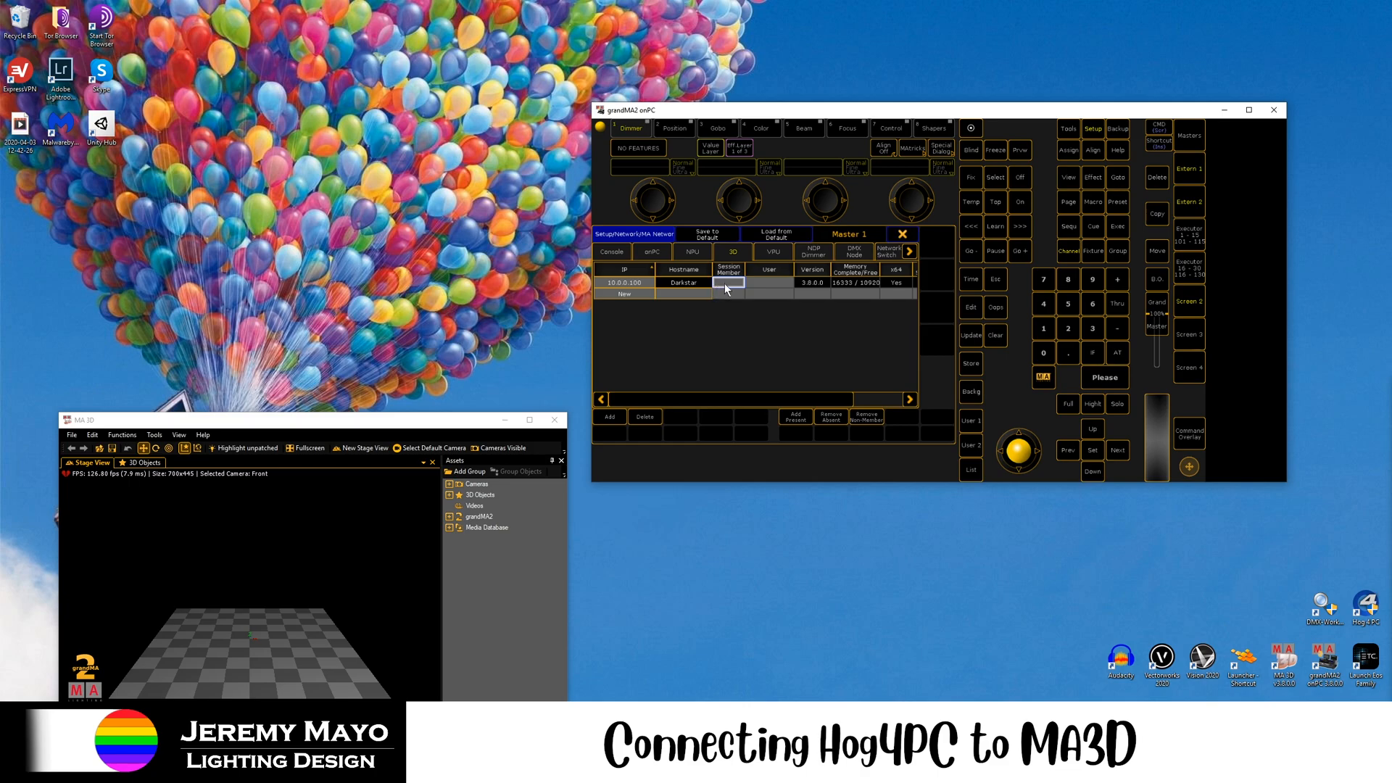
Make the 3D station a session member and assign it the administrator user.
{"action": "left_click", "coordinate": [763, 281]}
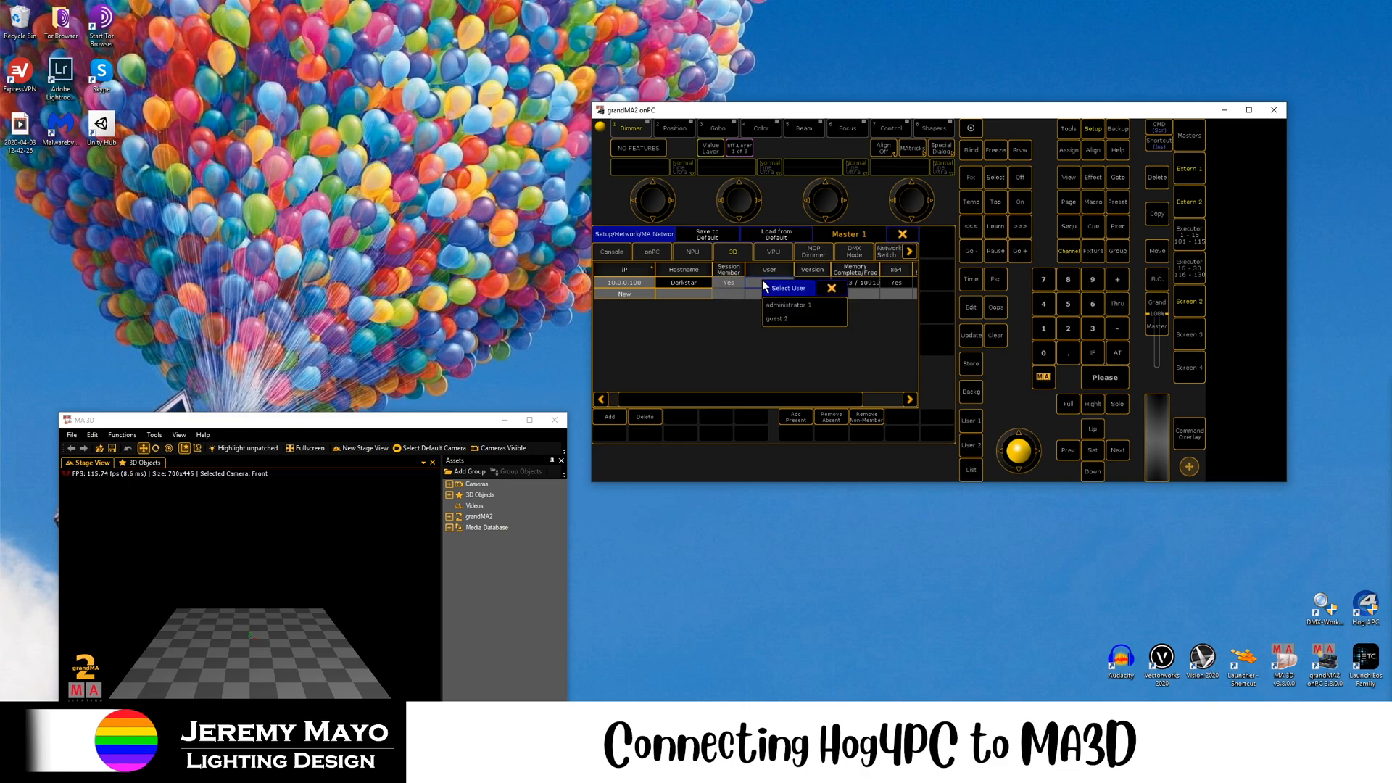
{"action": "left_click", "coordinate": [762, 319]}
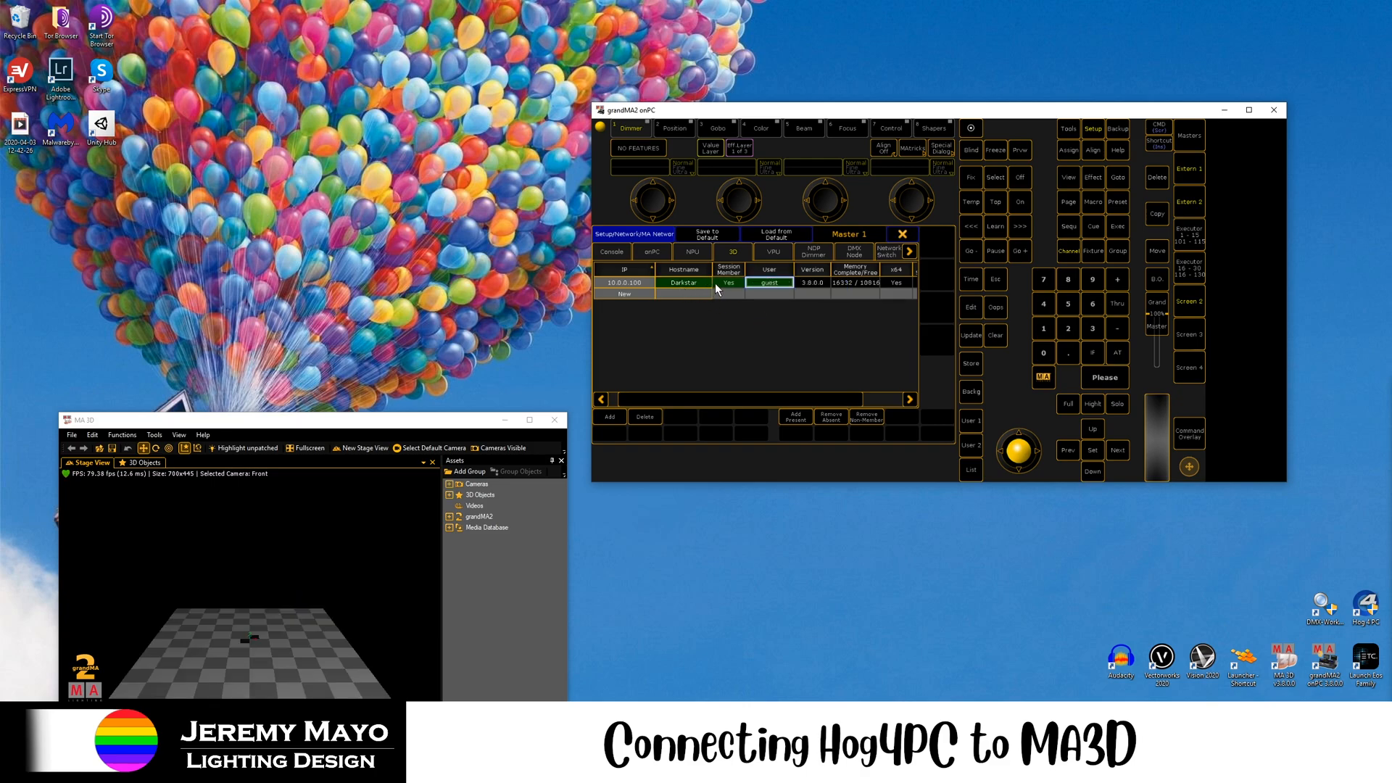
{"action": "left_click", "coordinate": [769, 281]}
{"action": "left_click", "coordinate": [776, 306]}
In MA 3D, select the VL3500S 1 fixture among the 3D objects, raise it above the stage plane and deselect it.
{"action": "left_click", "coordinate": [450, 497]}
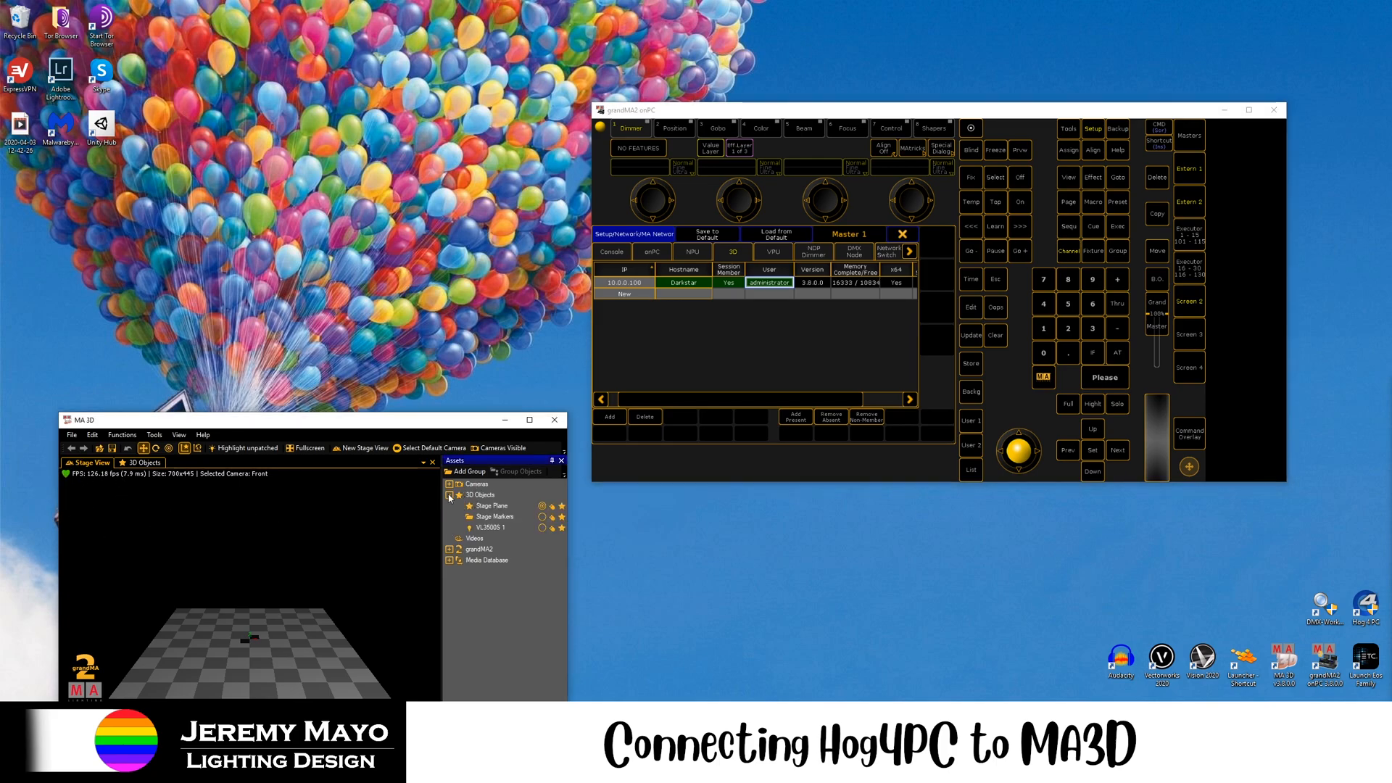
{"action": "left_click", "coordinate": [492, 530]}
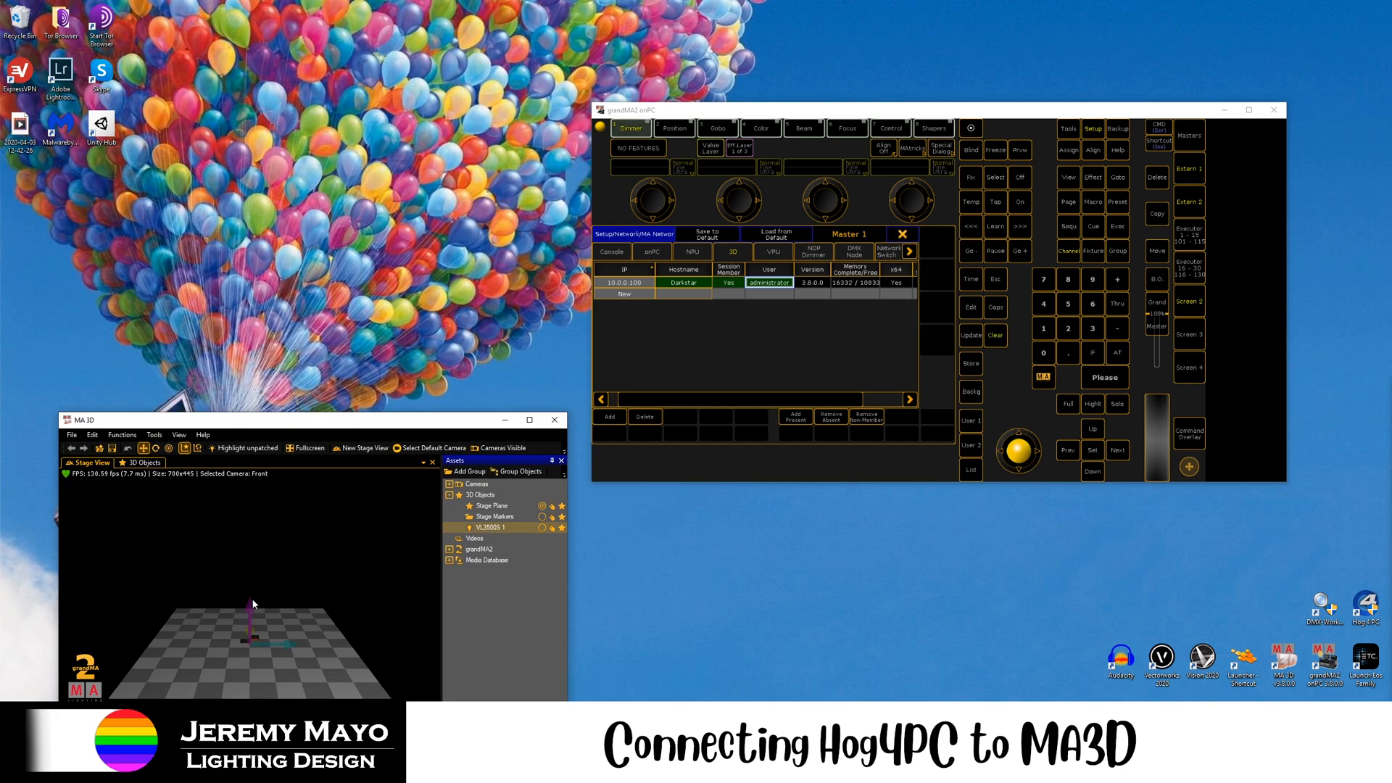
{"action": "left_click", "coordinate": [250, 595]}
{"action": "left_click_drag", "start_coordinate": [250, 595], "coordinate": [249, 526]}
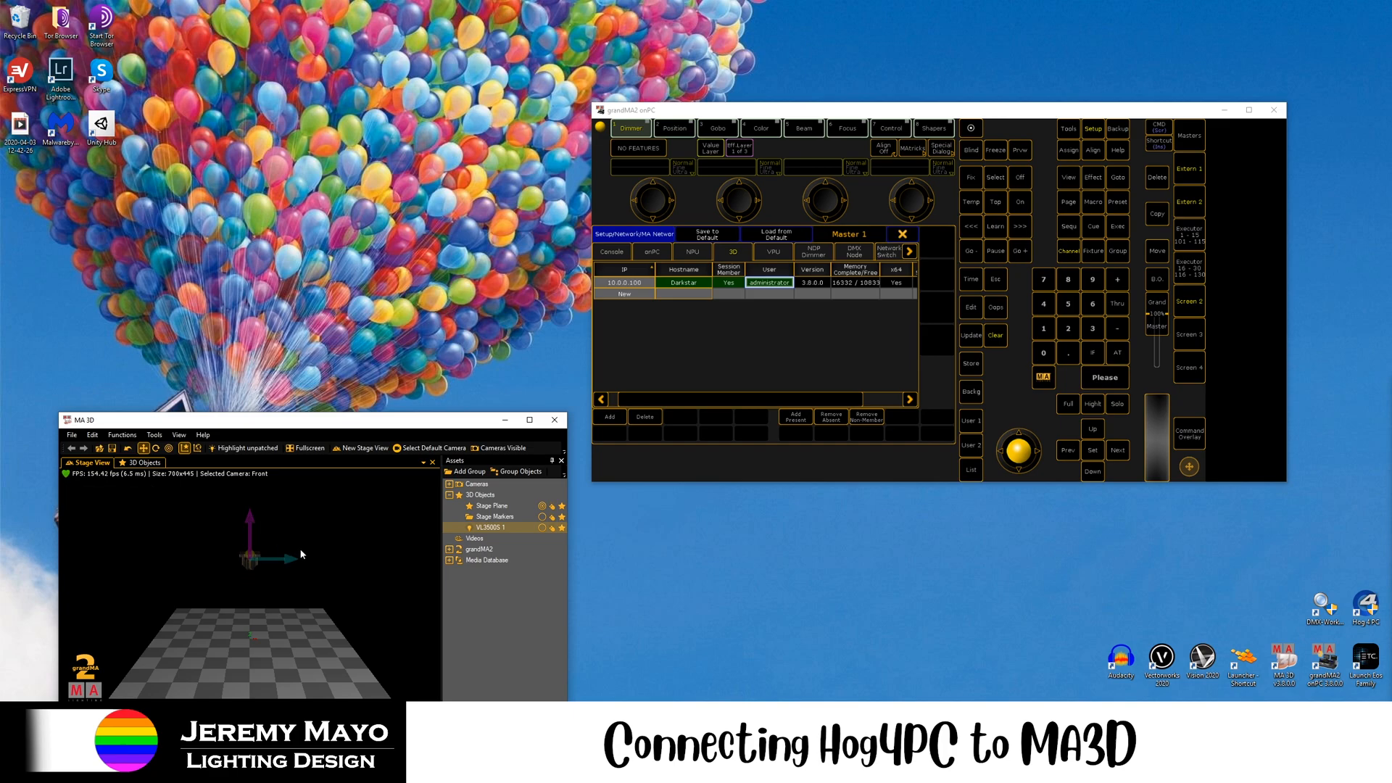
{"action": "left_click", "coordinate": [304, 550]}
Set the MA 3D and grandMA2 onPC windows aside, launch Hog 4 PC and create a new show named Video Example.
{"action": "left_click_drag", "start_coordinate": [375, 426], "coordinate": [319, 462]}
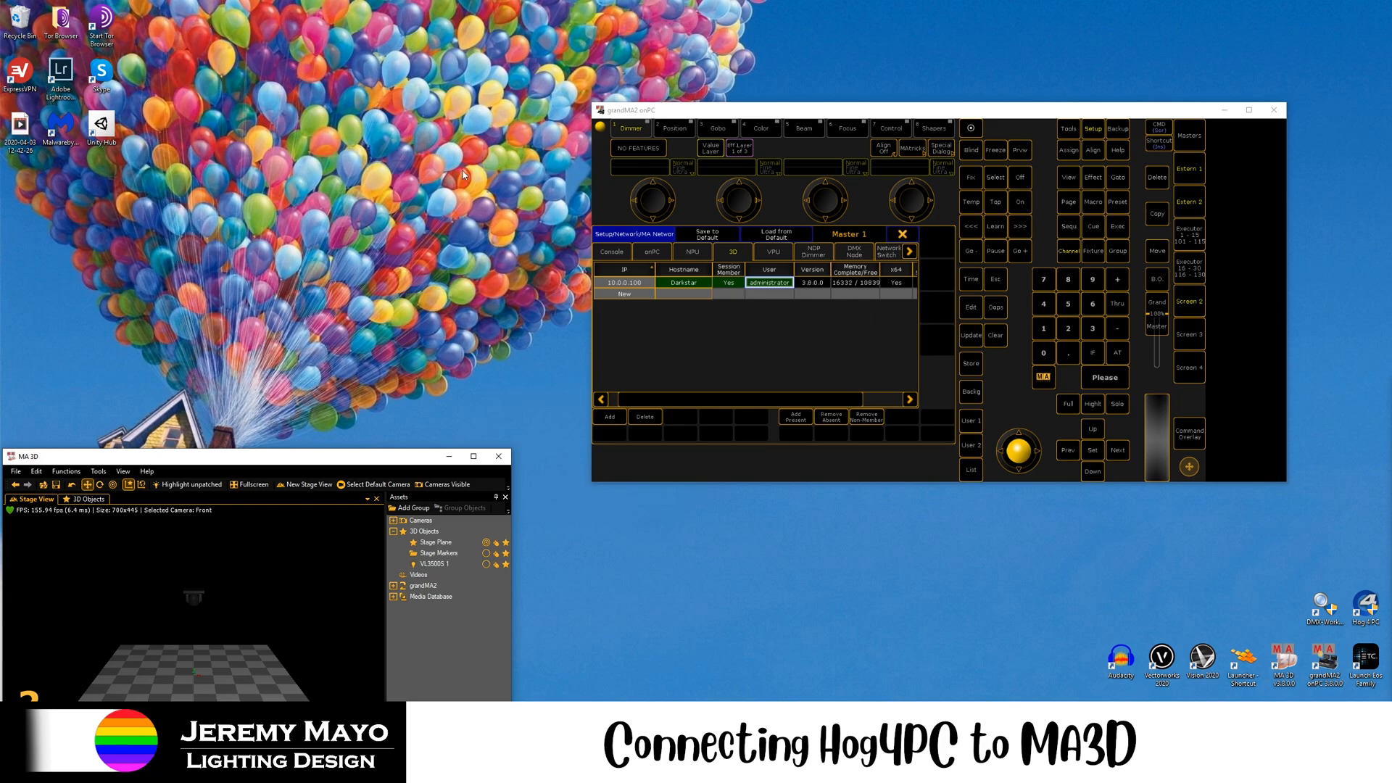
{"action": "left_click", "coordinate": [1225, 111]}
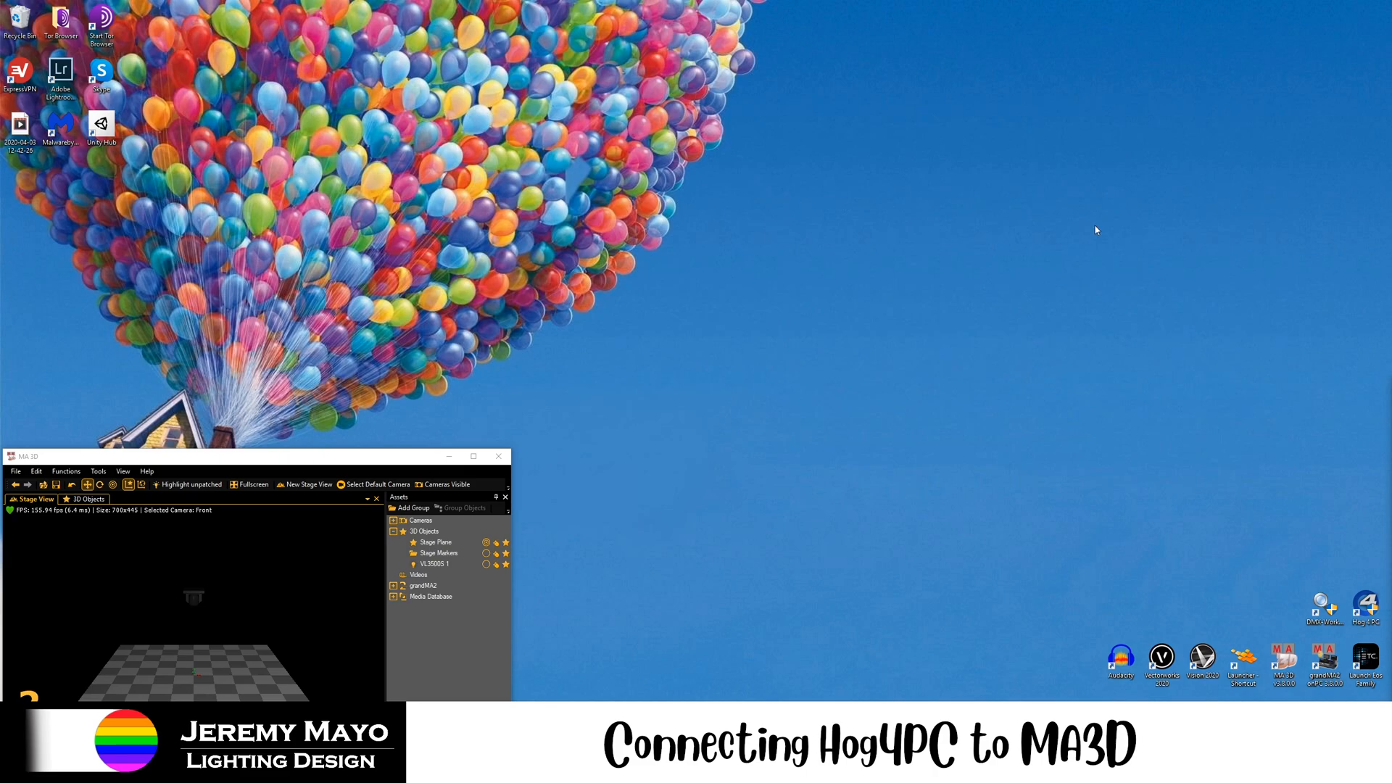
{"action": "double_click", "coordinate": [1358, 610]}
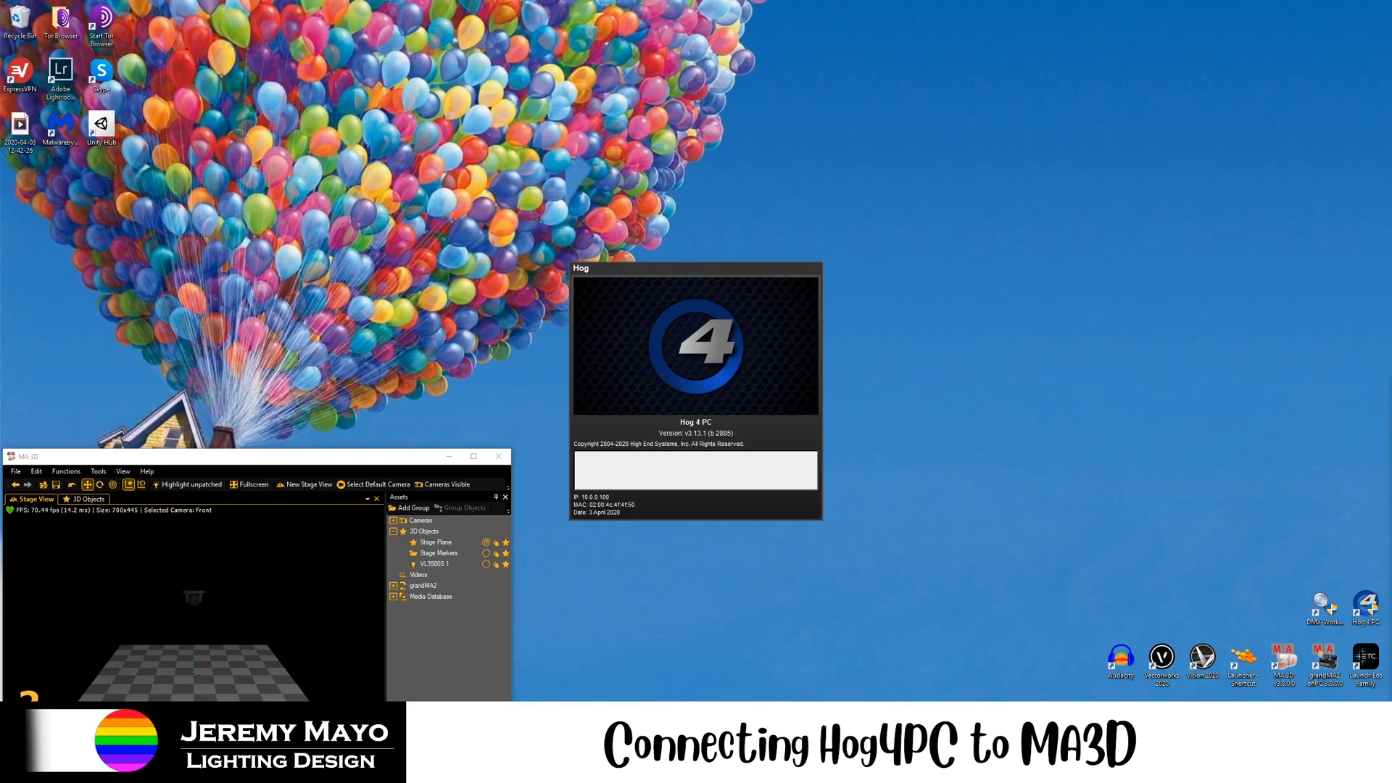
{"action": "left_click_drag", "start_coordinate": [1391, 252], "coordinate": [682, 147]}
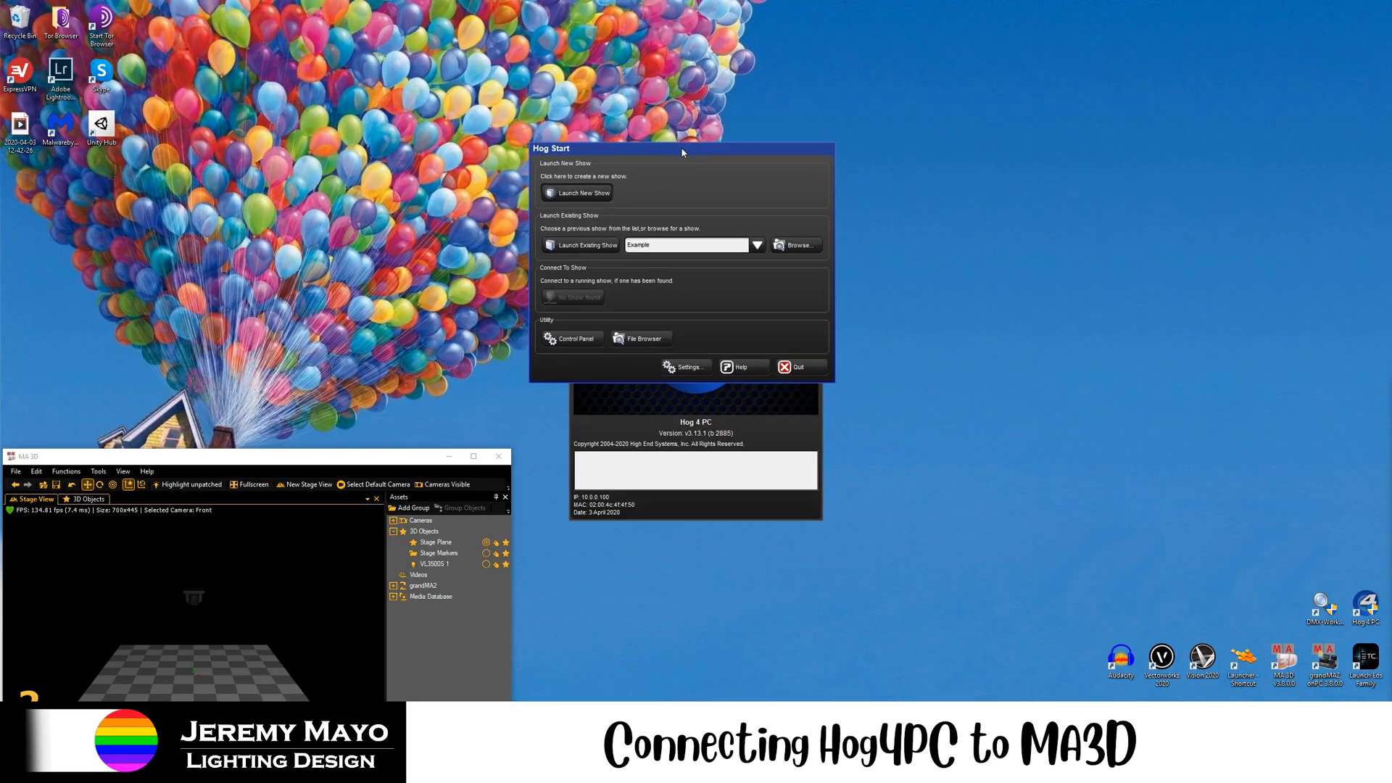
{"action": "left_click", "coordinate": [584, 188]}
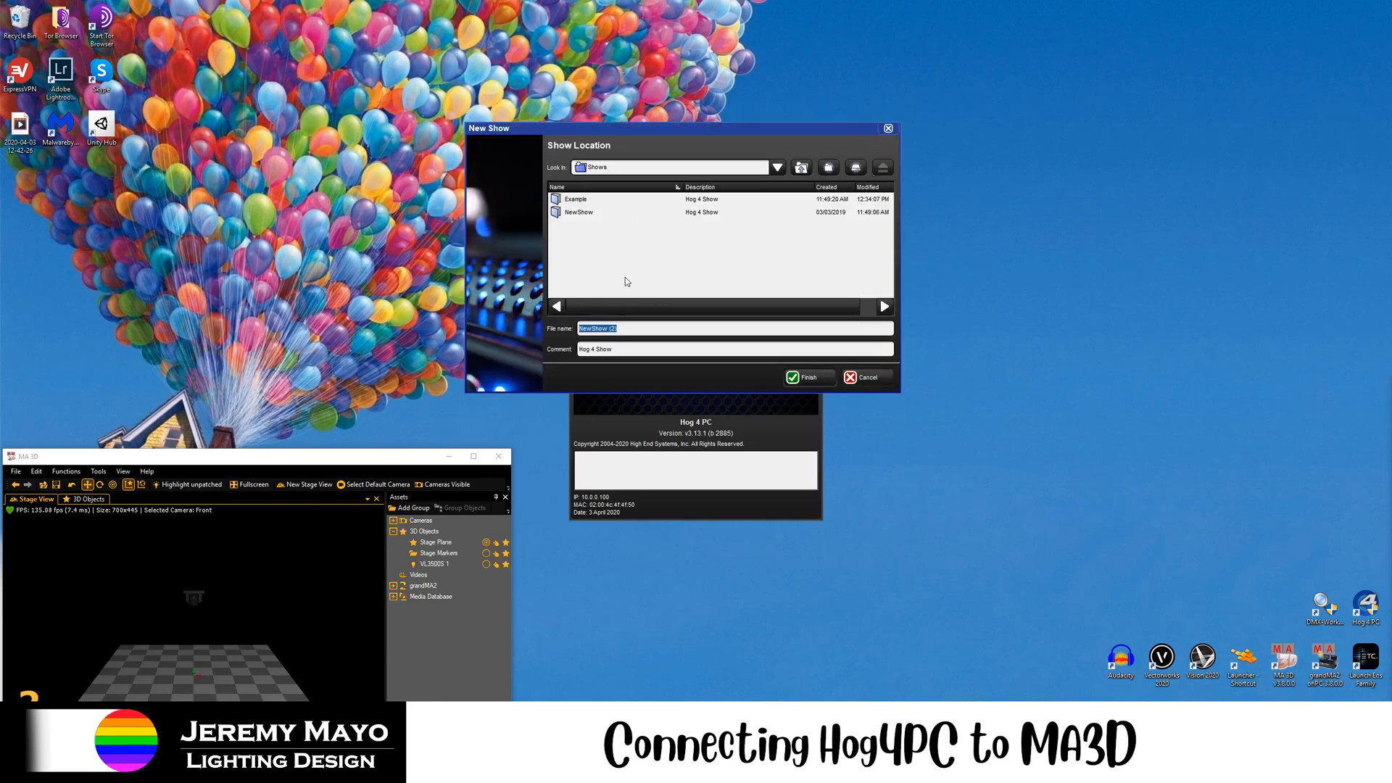
{"action": "type", "text": "Video Example"}
{"action": "left_click", "coordinate": [805, 383]}
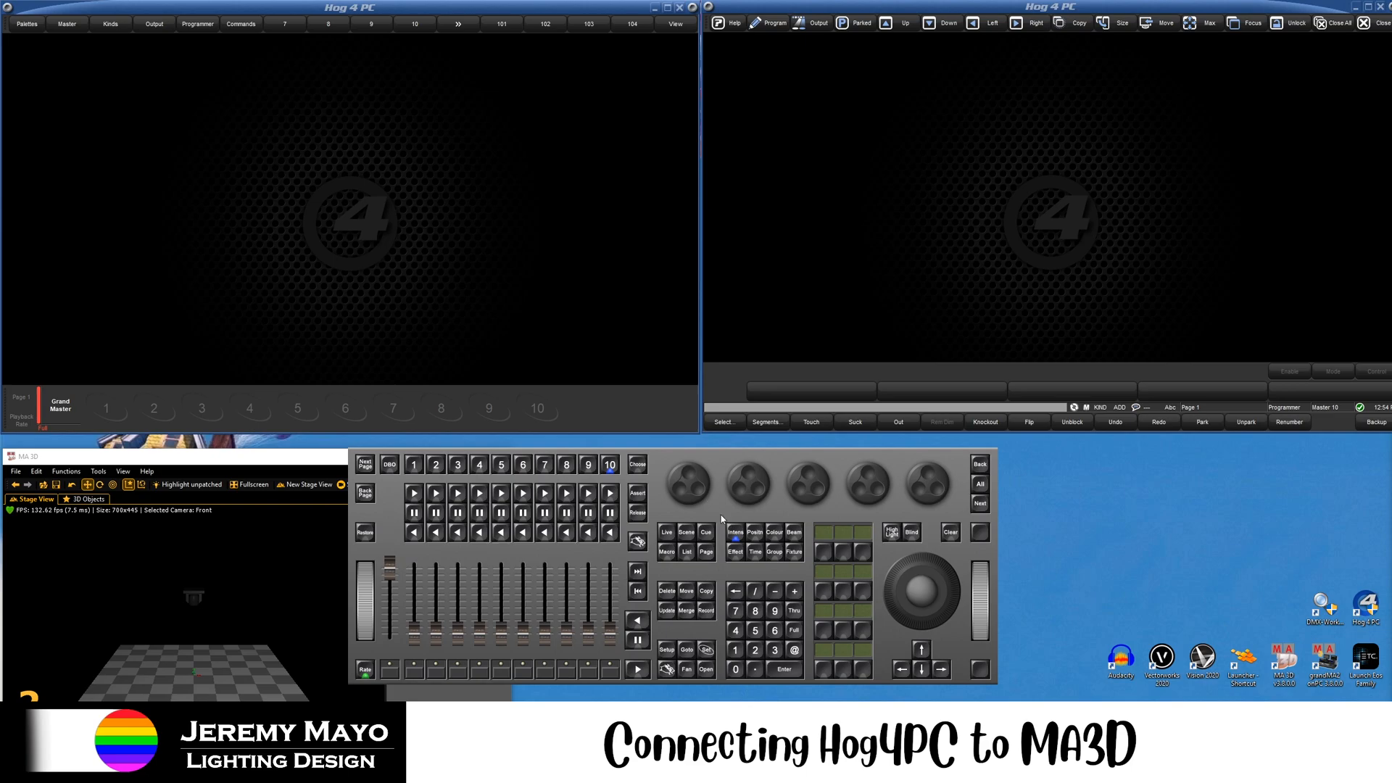
Add one Varilite VL3500 Spot to the Hog show and patch it on DP 8000 number 1, DMX 1 at address 1.
{"action": "left_click", "coordinate": [667, 648]}
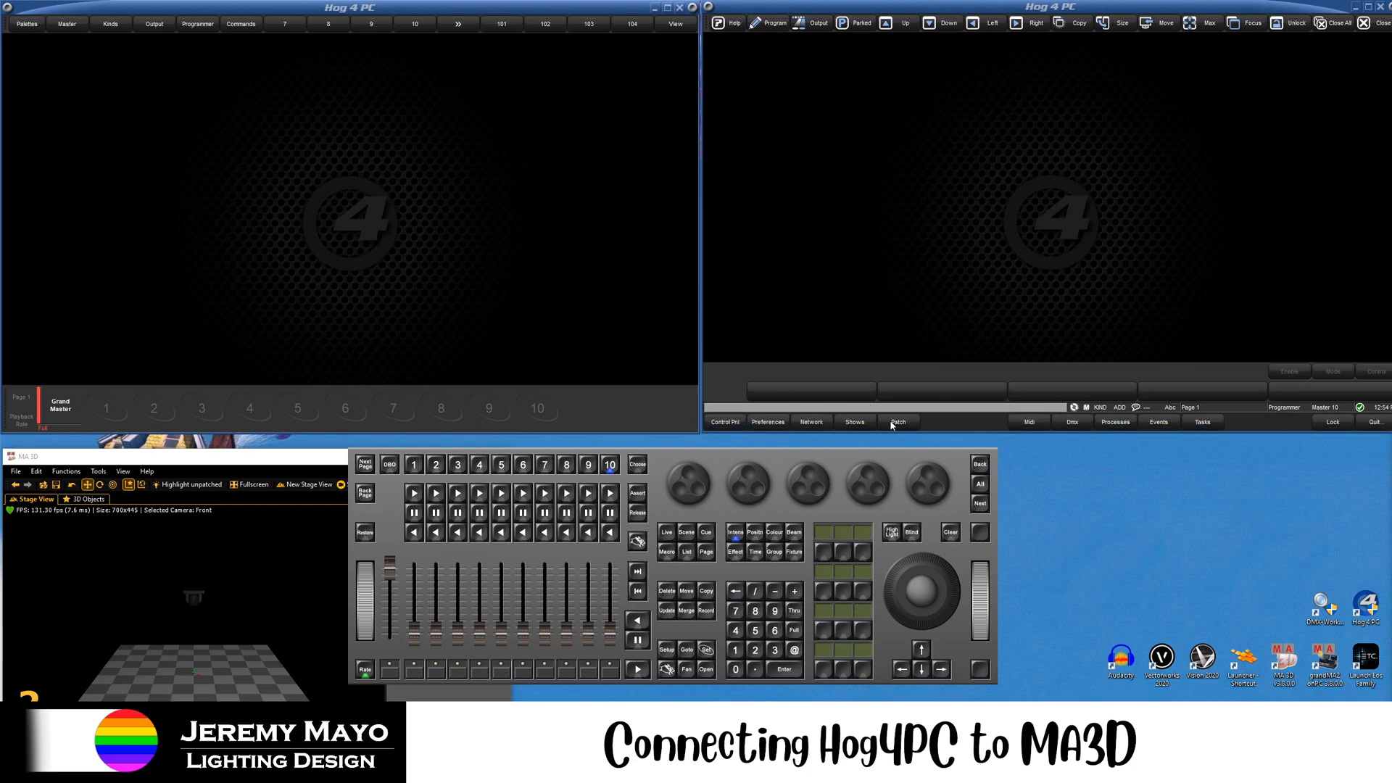
{"action": "left_click", "coordinate": [886, 419]}
{"action": "left_click", "coordinate": [725, 53]}
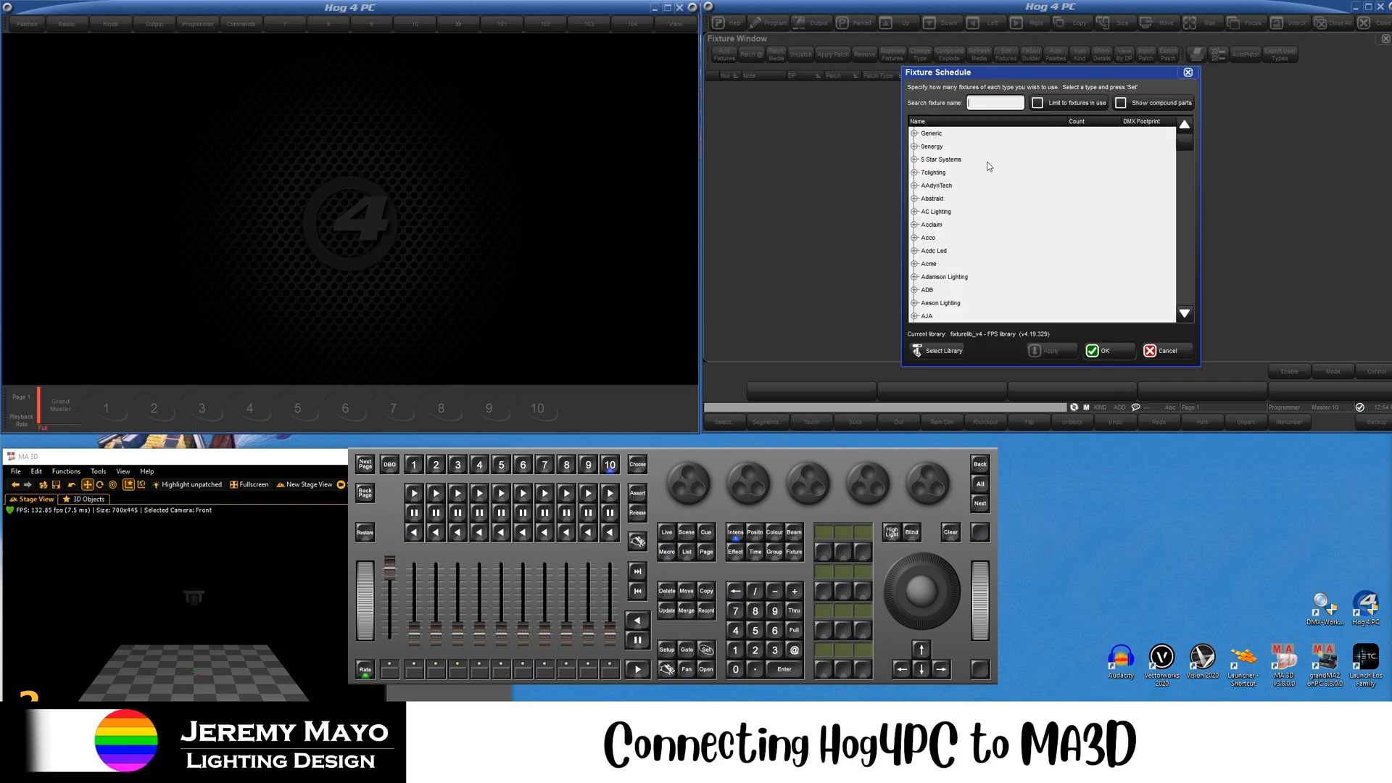
{"action": "type", "text": "vl3500"}
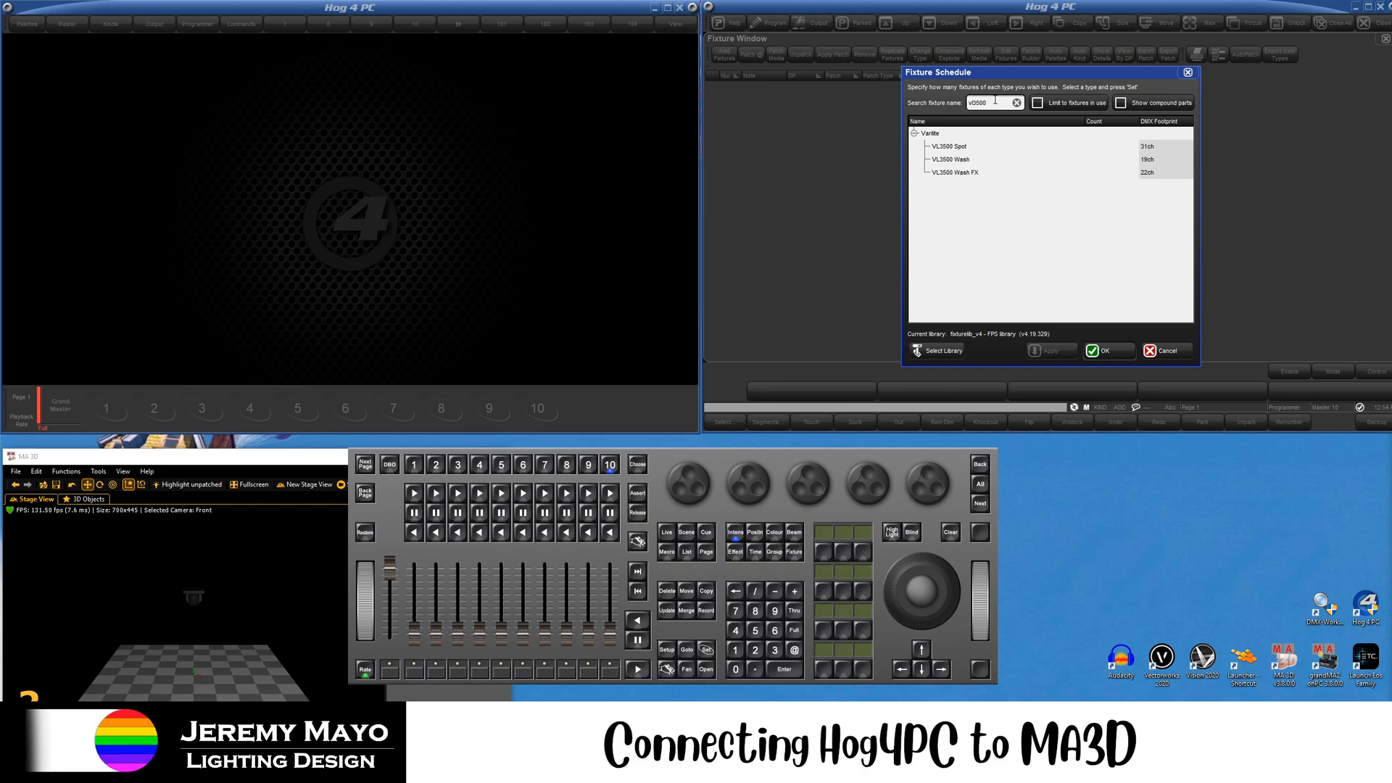
{"action": "left_click", "coordinate": [1102, 147]}
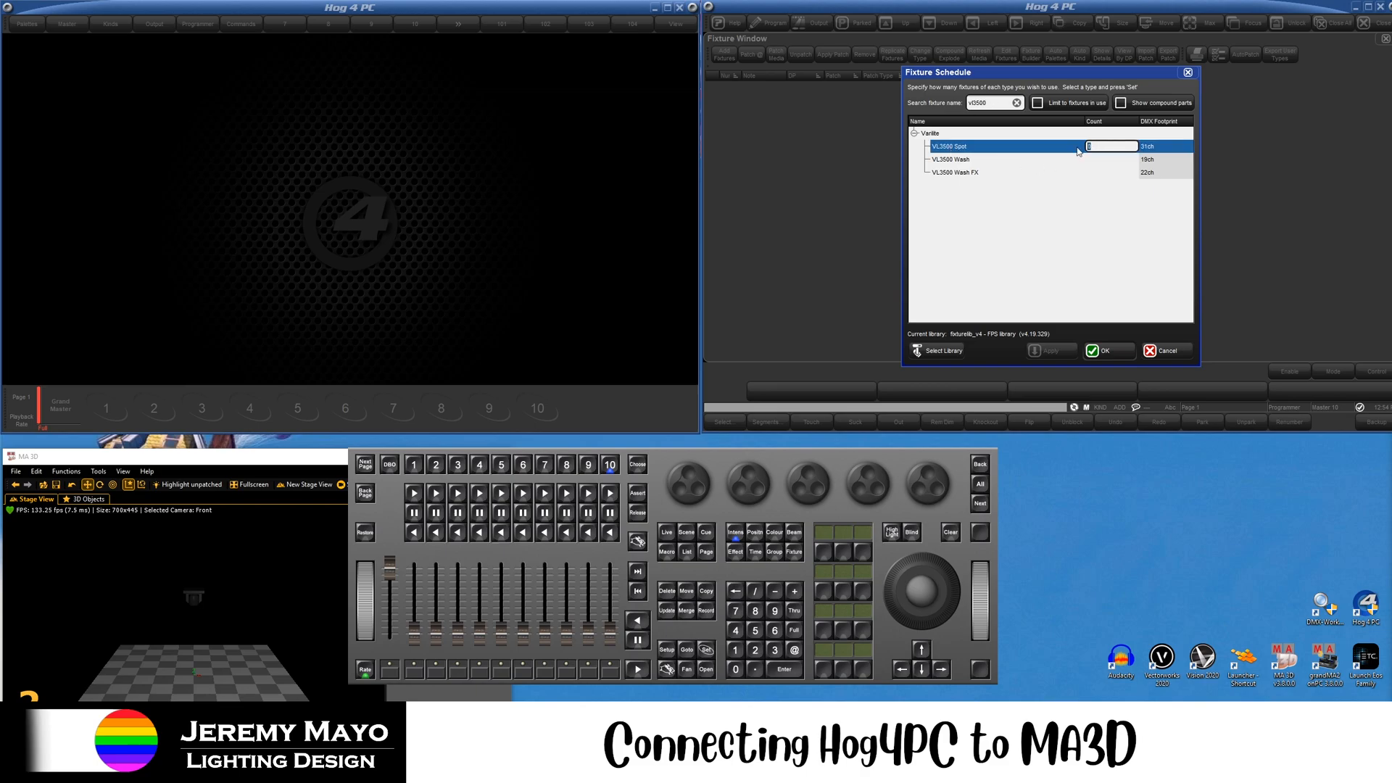
{"action": "type", "text": "1"}
{"action": "left_click", "coordinate": [1103, 351]}
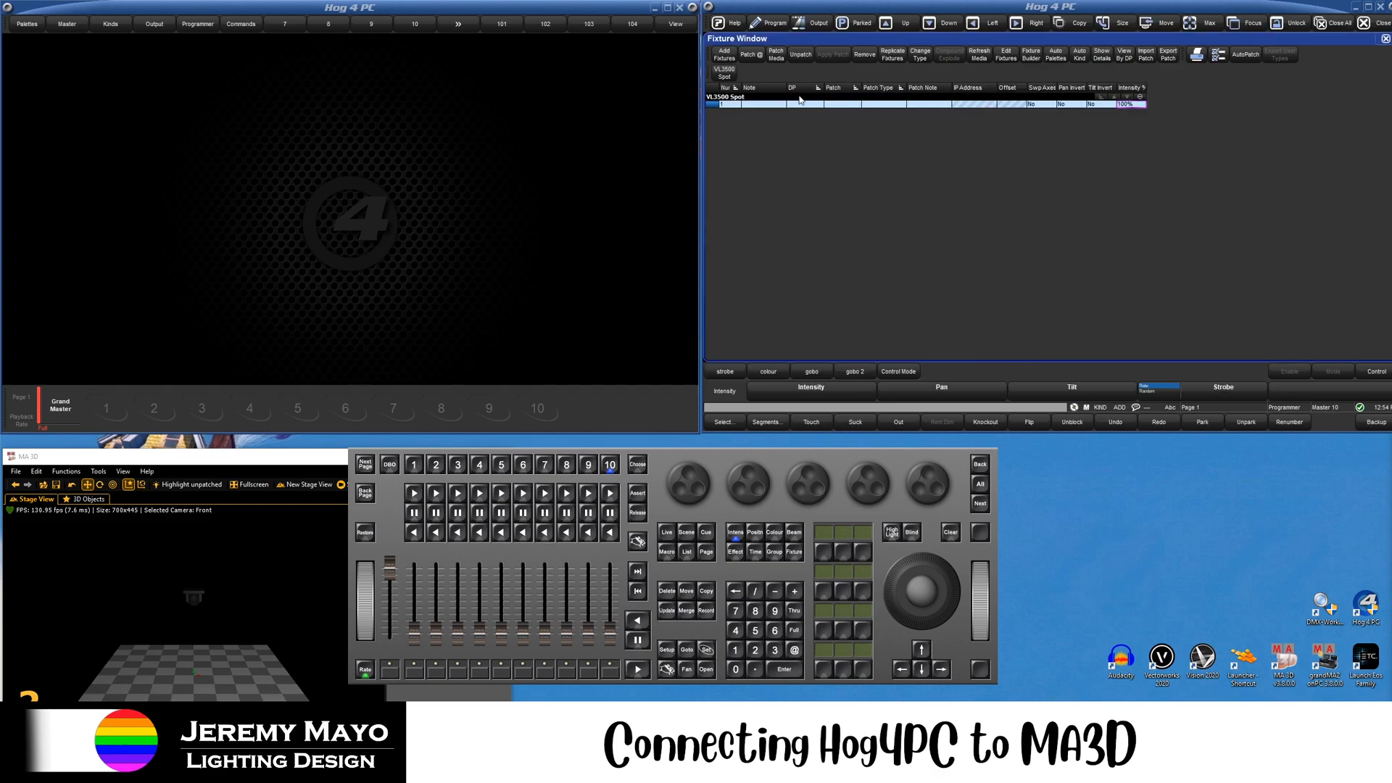
{"action": "left_click", "coordinate": [758, 57]}
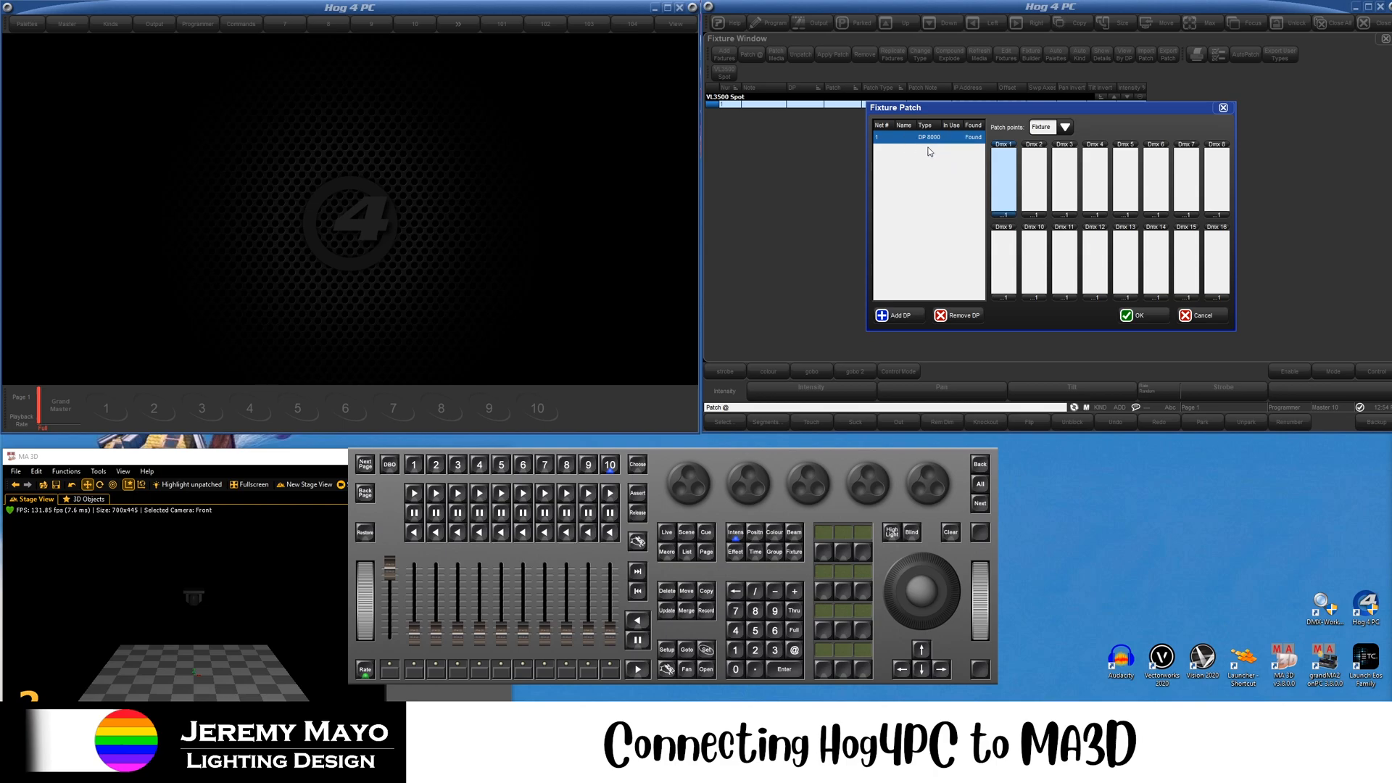
{"action": "left_click", "coordinate": [1137, 317]}
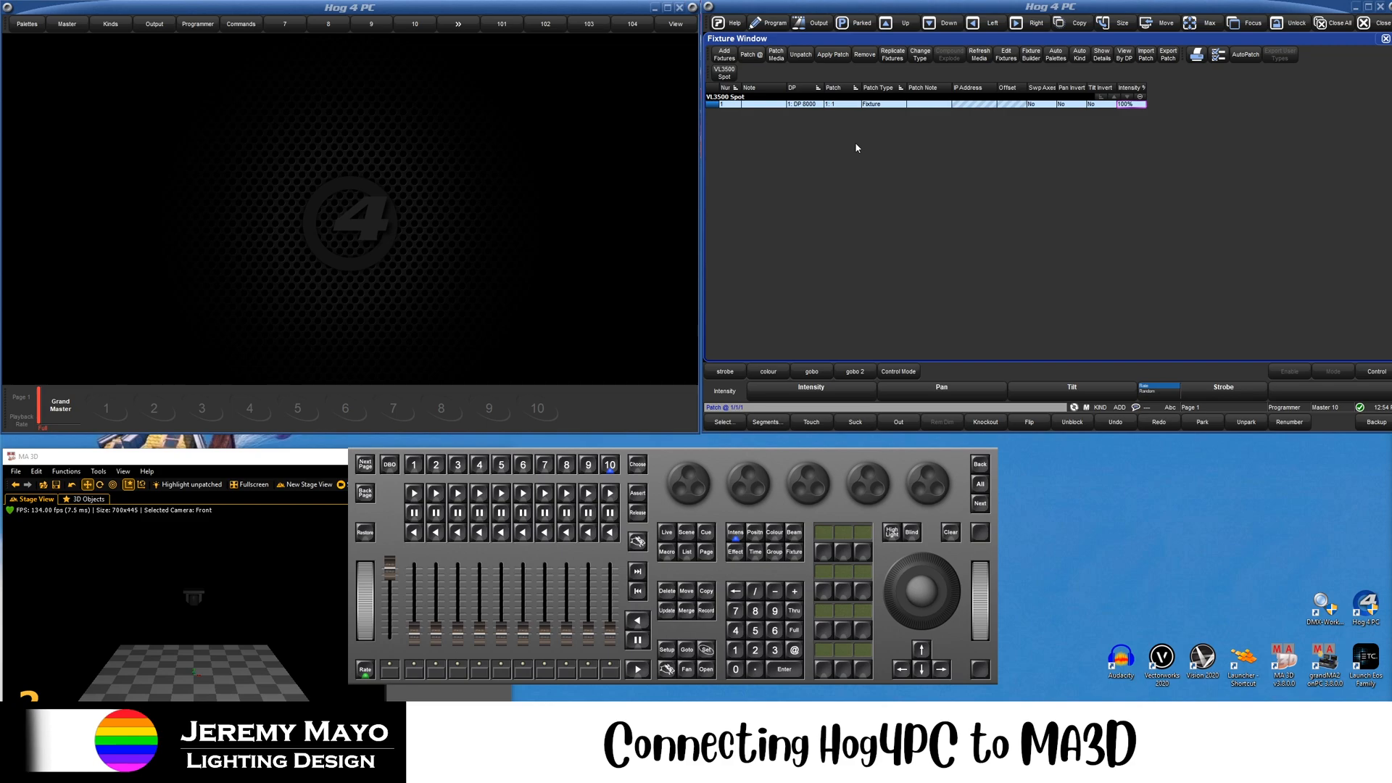
Open the settings of the DP 8000 DMX processor from the network list and review its FixtureNet static IP settings.
{"action": "left_click", "coordinate": [673, 652]}
{"action": "left_click", "coordinate": [811, 422]}
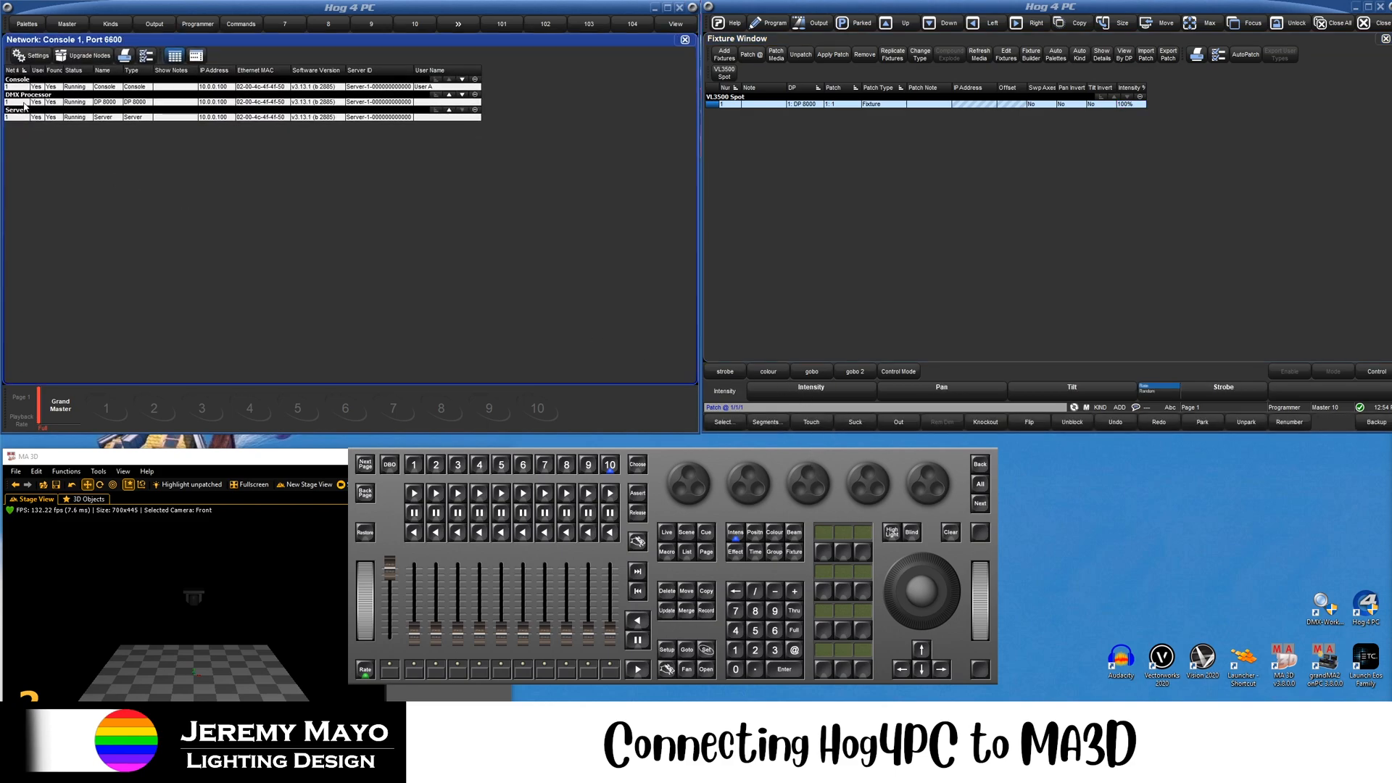
{"action": "left_click", "coordinate": [109, 103]}
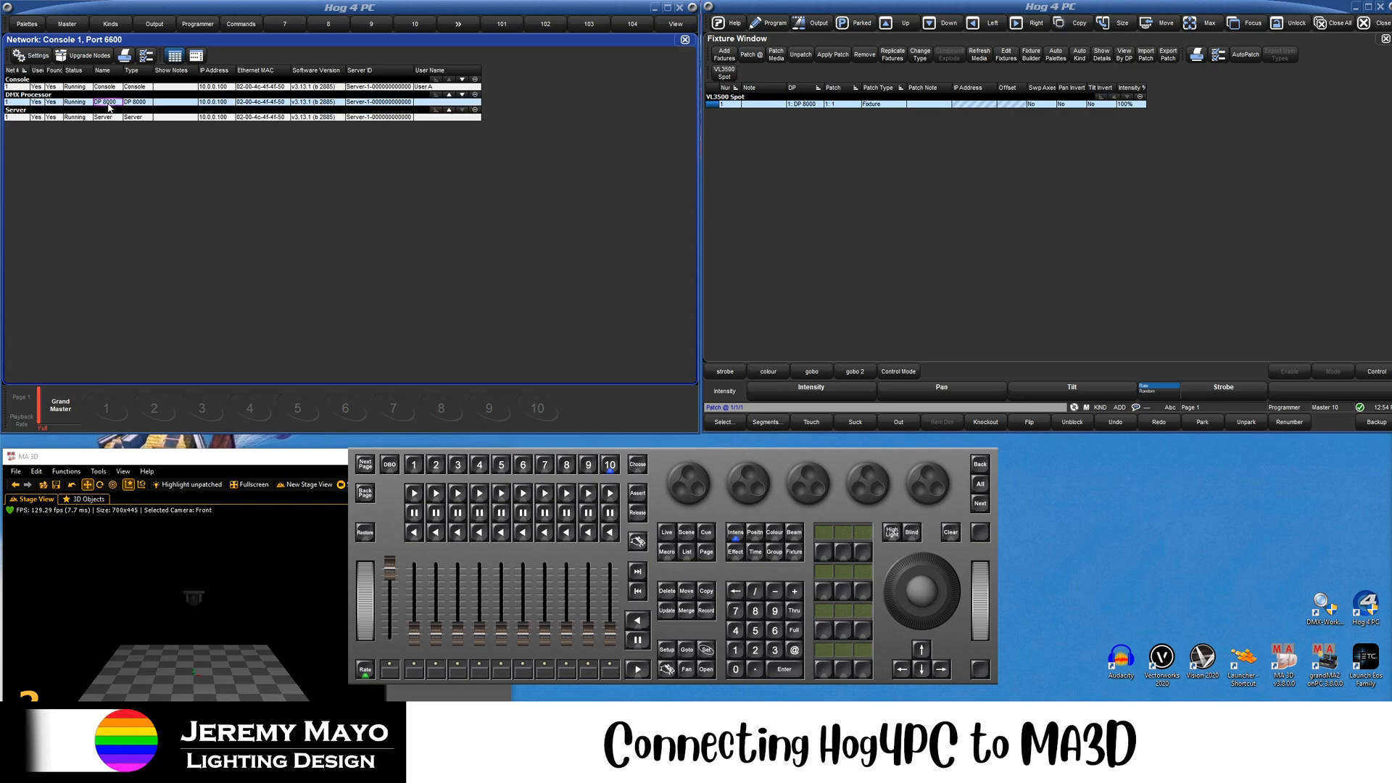
{"action": "left_click", "coordinate": [32, 58]}
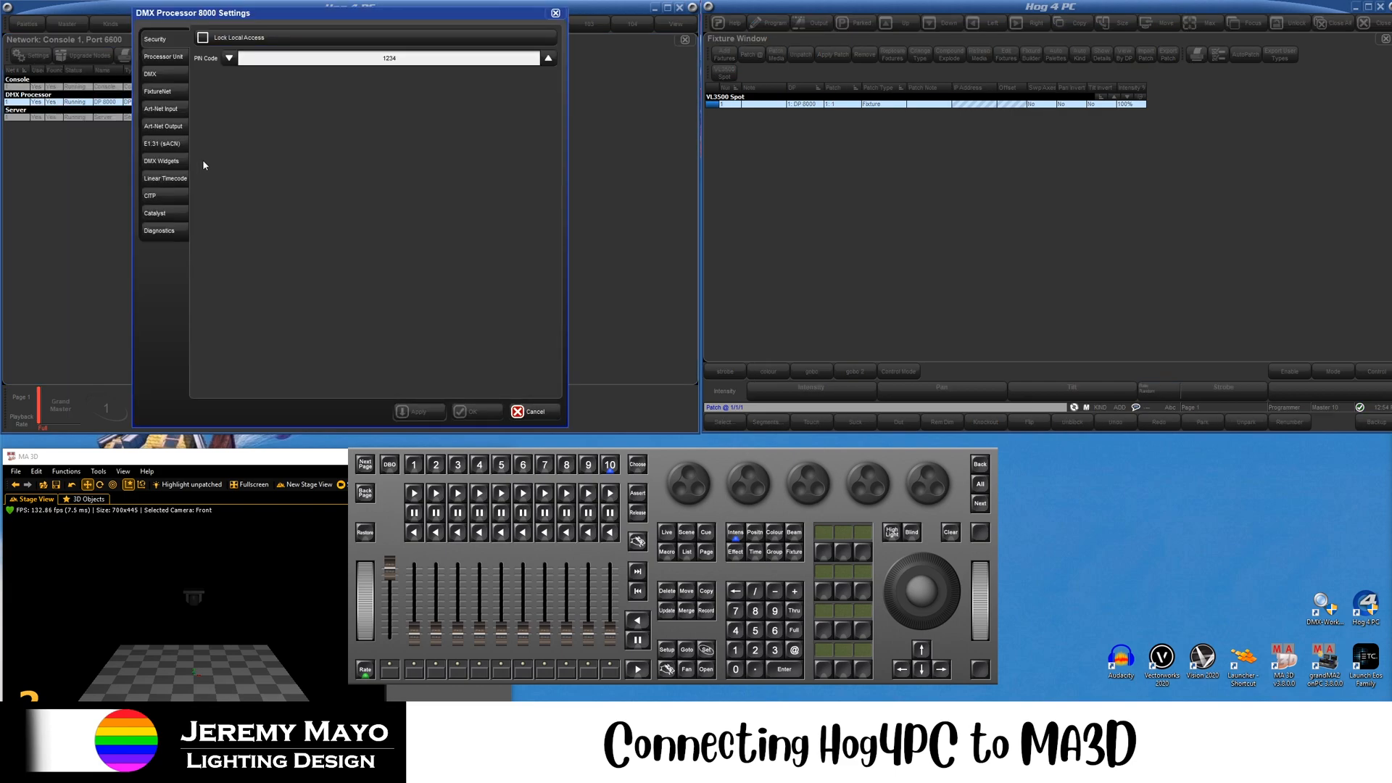
{"action": "left_click", "coordinate": [171, 96]}
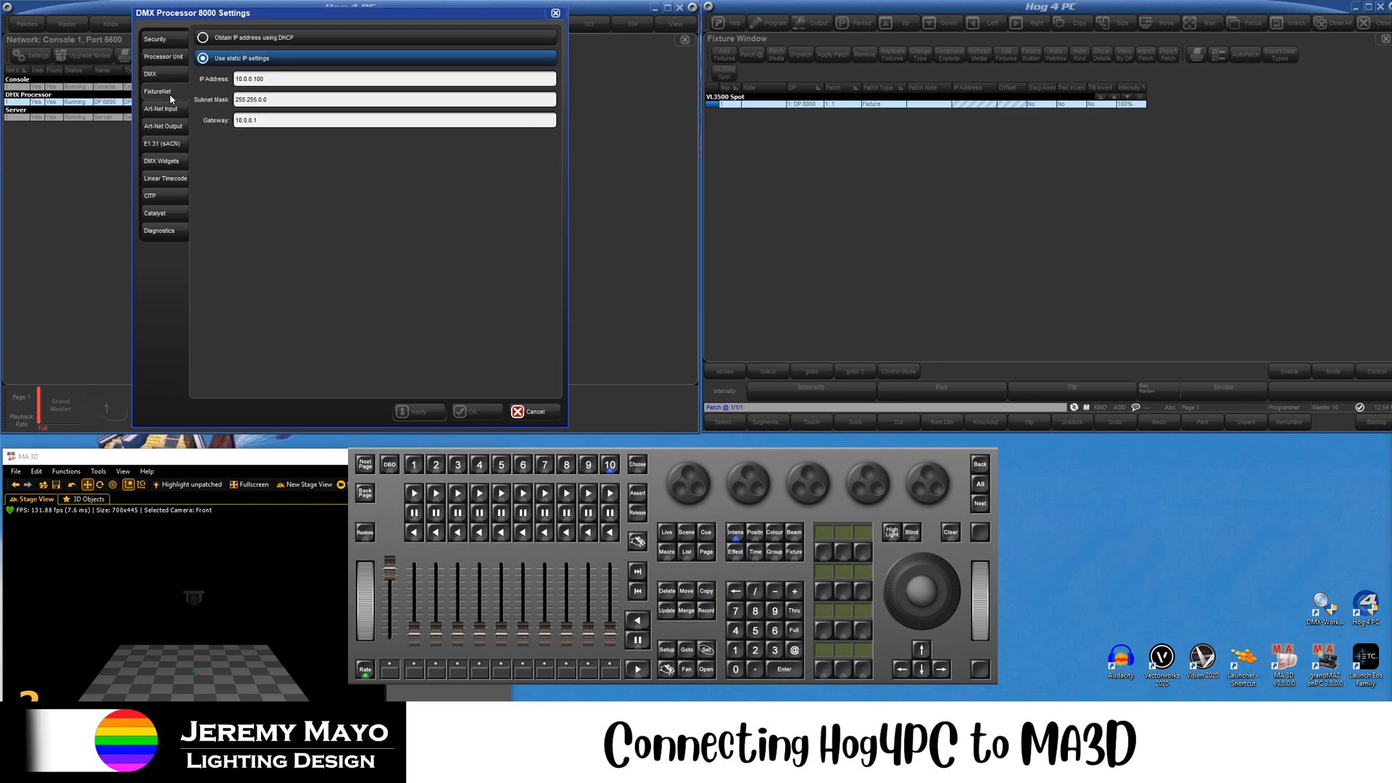
{"action": "double_click", "coordinate": [260, 79]}
{"action": "type", "text": "0"}
{"action": "left_click", "coordinate": [442, 412]}
Review the processor's Art-Net output universes and DMX widget assignments and close its settings.
{"action": "left_click", "coordinate": [168, 128]}
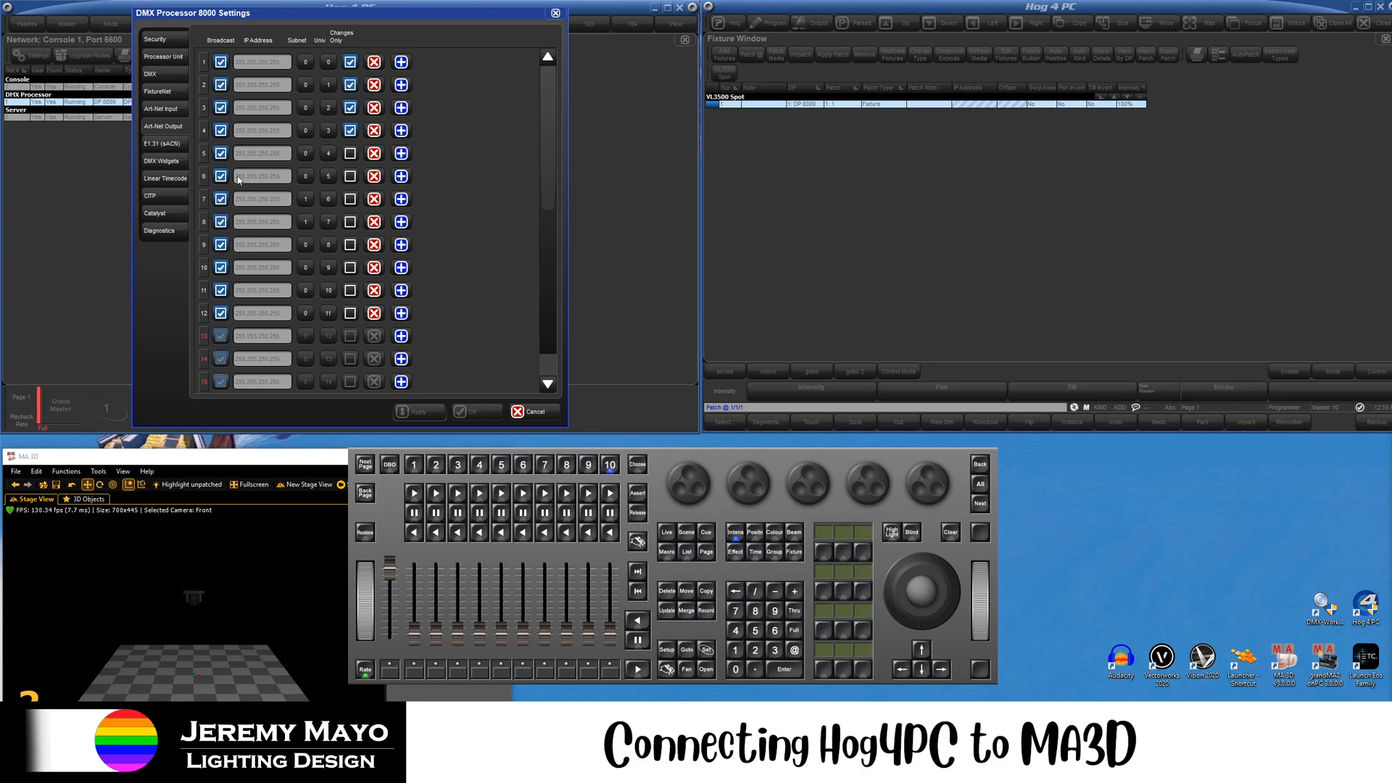
{"action": "left_click", "coordinate": [304, 203]}
{"action": "left_click", "coordinate": [275, 112]}
{"action": "left_click", "coordinate": [305, 226]}
{"action": "left_click", "coordinate": [273, 134]}
{"action": "left_click", "coordinate": [419, 412]}
{"action": "left_click", "coordinate": [171, 163]}
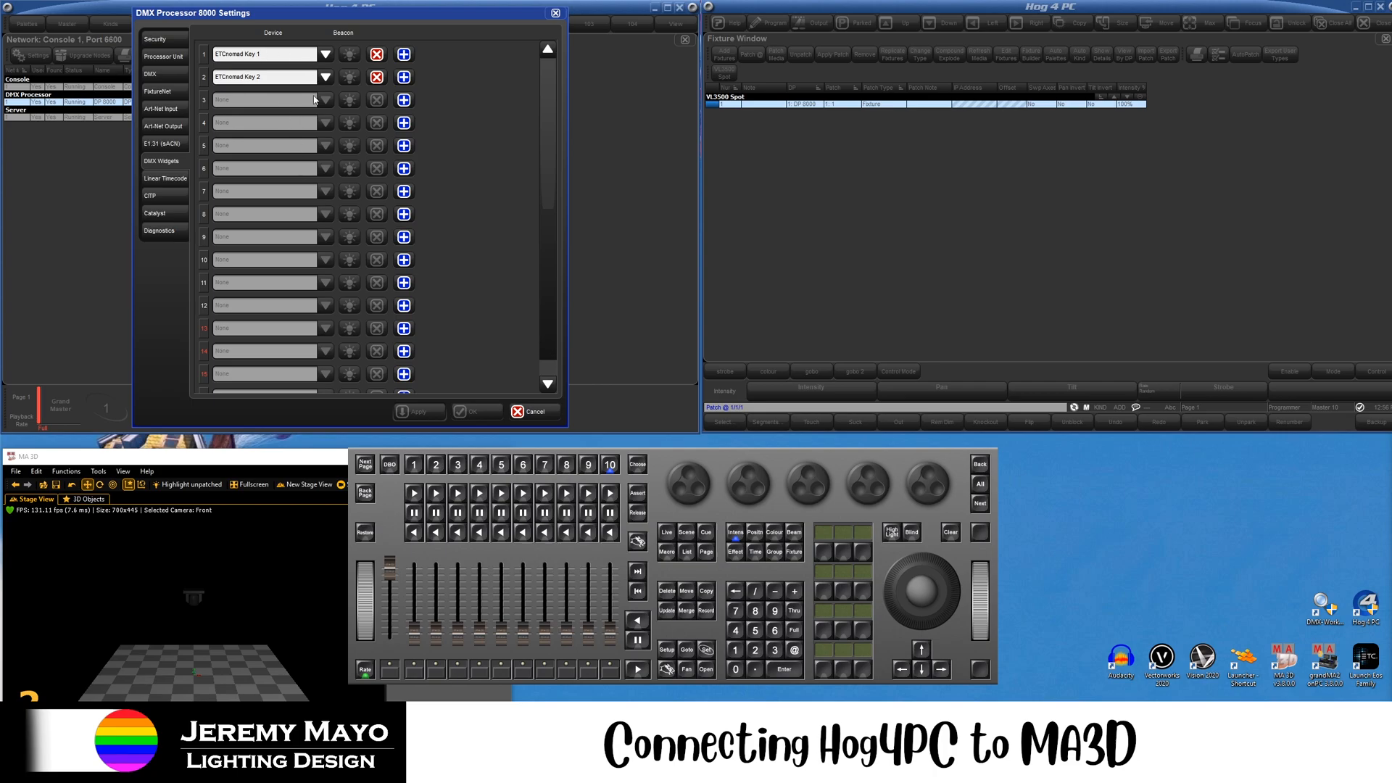
{"action": "left_click", "coordinate": [532, 411]}
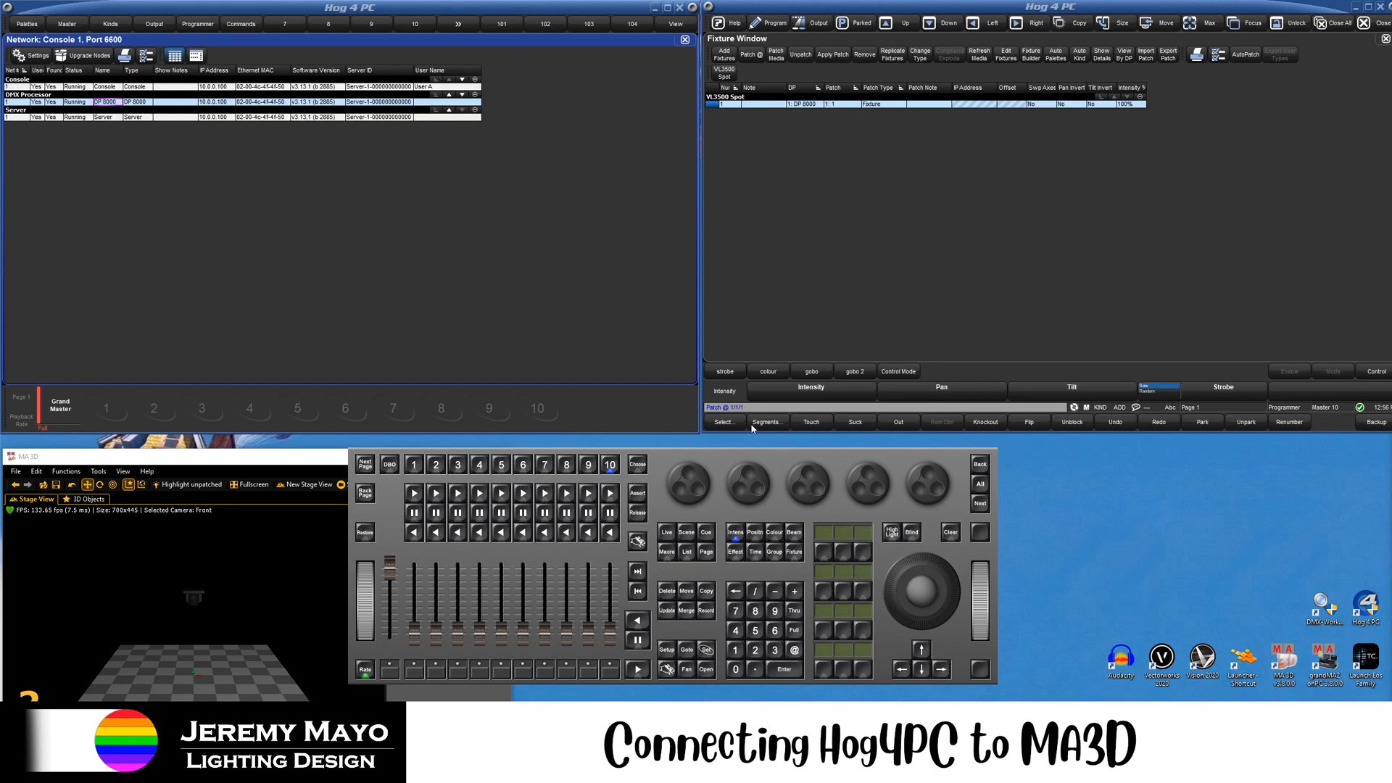
Clear the programmer, select VL3500 Spot 1 and raise its intensity to 100%.
{"action": "left_click", "coordinate": [876, 266]}
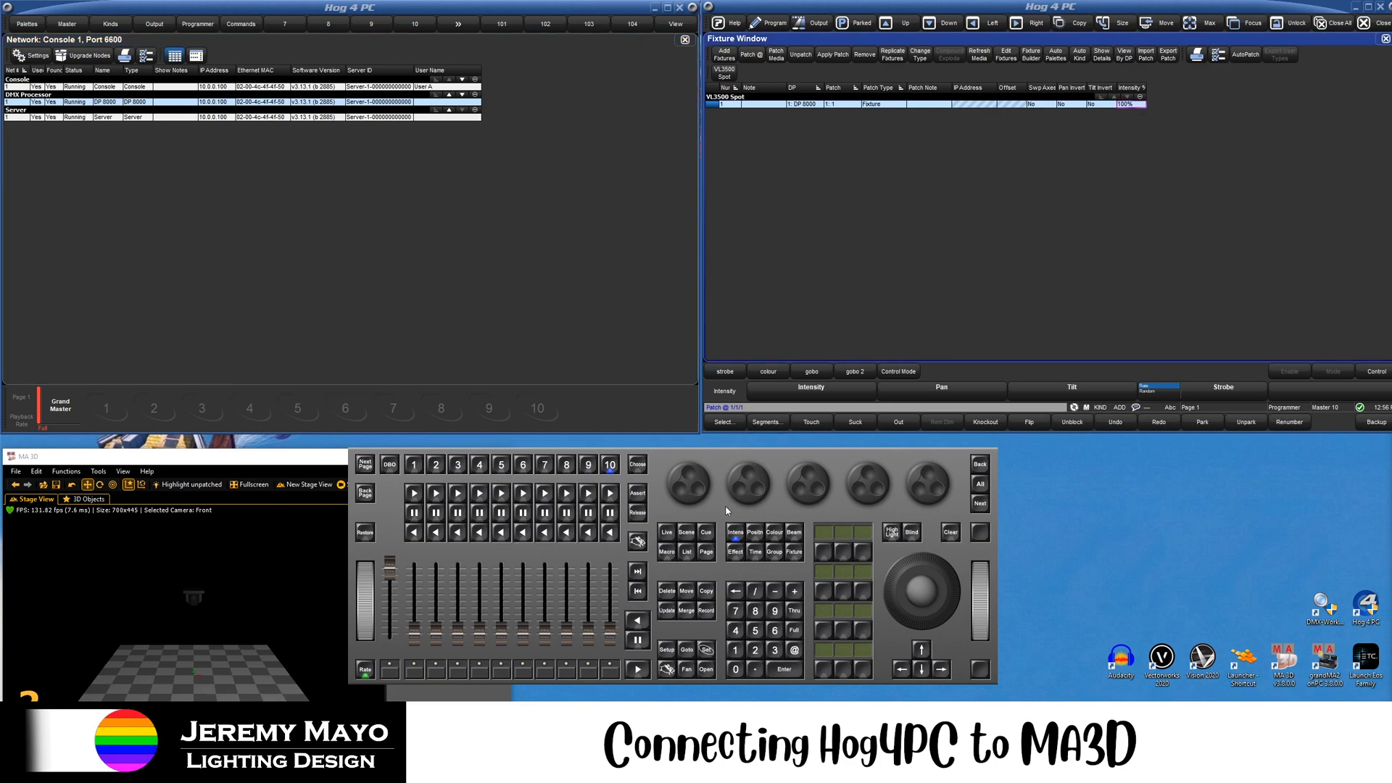
{"action": "left_click", "coordinate": [952, 534]}
{"action": "left_click", "coordinate": [736, 652]}
{"action": "left_click", "coordinate": [790, 670]}
{"action": "left_click_drag", "start_coordinate": [686, 488], "coordinate": [707, 484]}
Move the Hog front panel aside and reposition and enlarge the MA 3D window to show the whole stage view.
{"action": "left_click_drag", "start_coordinate": [478, 464], "coordinate": [693, 459]}
{"action": "left_click_drag", "start_coordinate": [367, 458], "coordinate": [380, 55]}
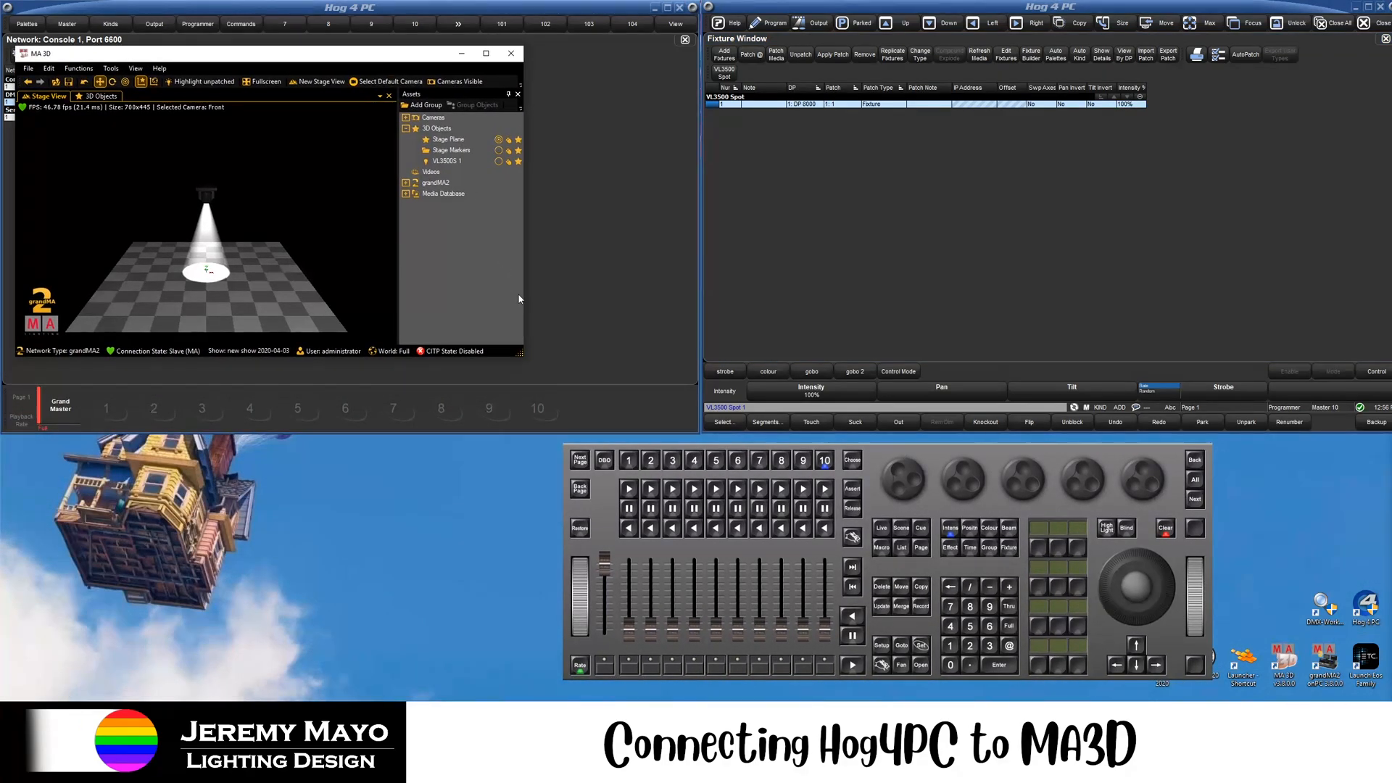
{"action": "left_click_drag", "start_coordinate": [516, 356], "coordinate": [658, 459]}
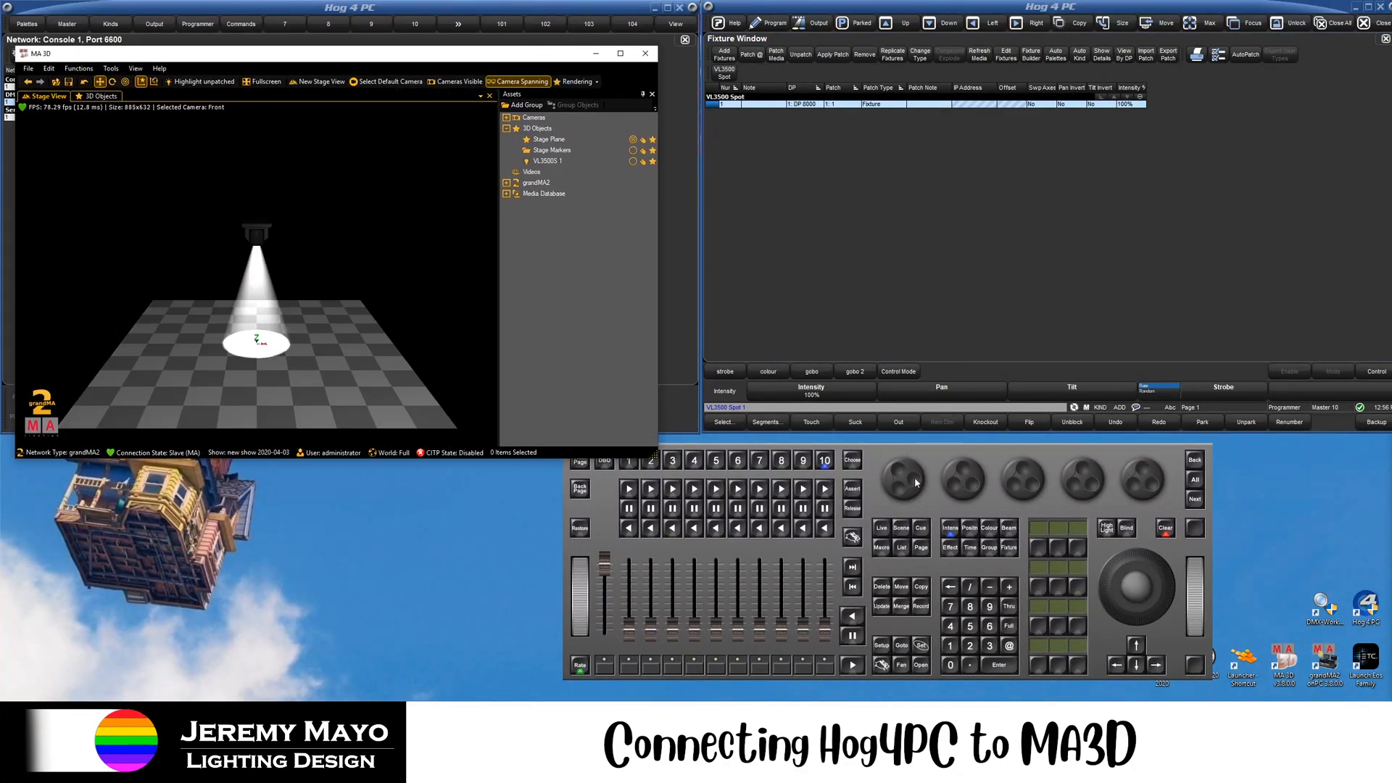
Tilt the VL3500 Spot to about 39° and swing its beam around the stage floor with pan.
{"action": "left_click", "coordinate": [957, 489]}
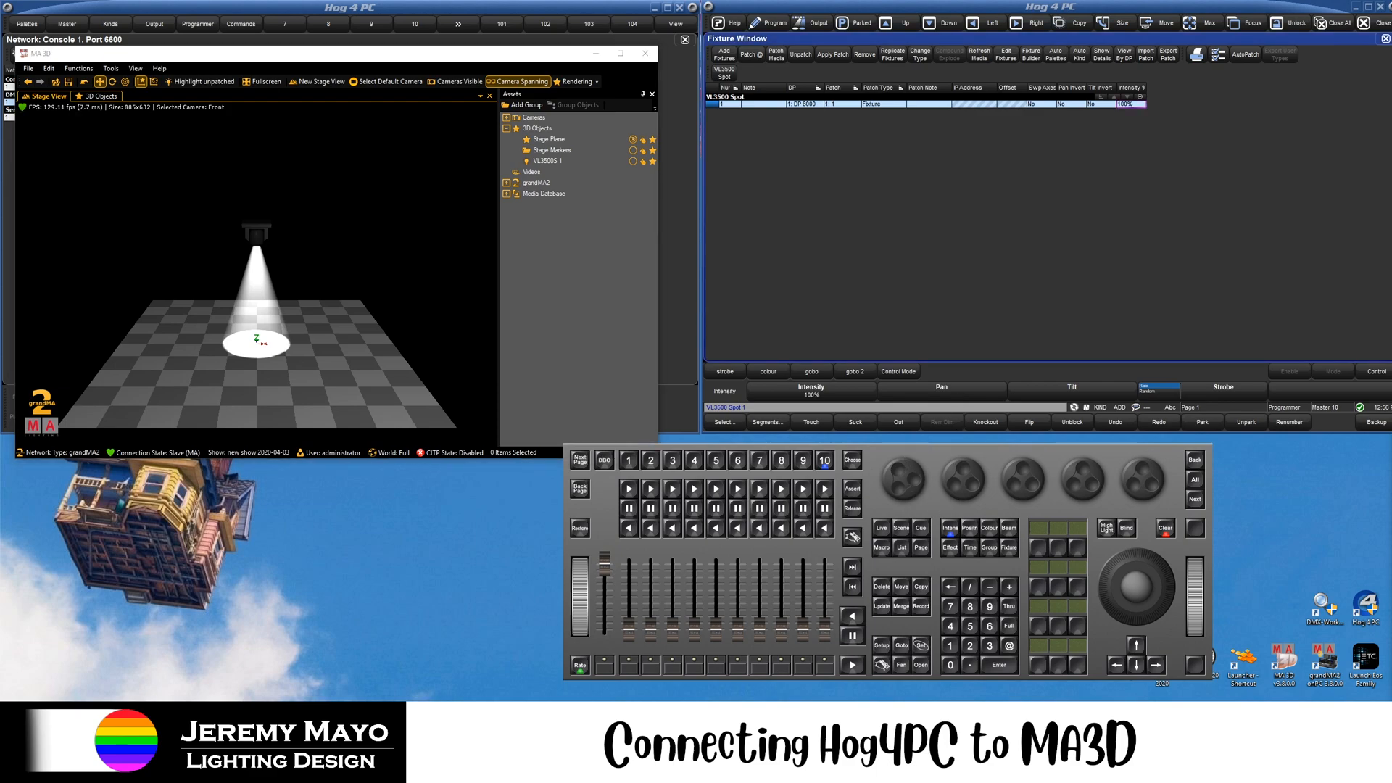
{"action": "scroll", "coordinate": [956, 483], "scroll_direction": "up", "scroll_amount": 15}
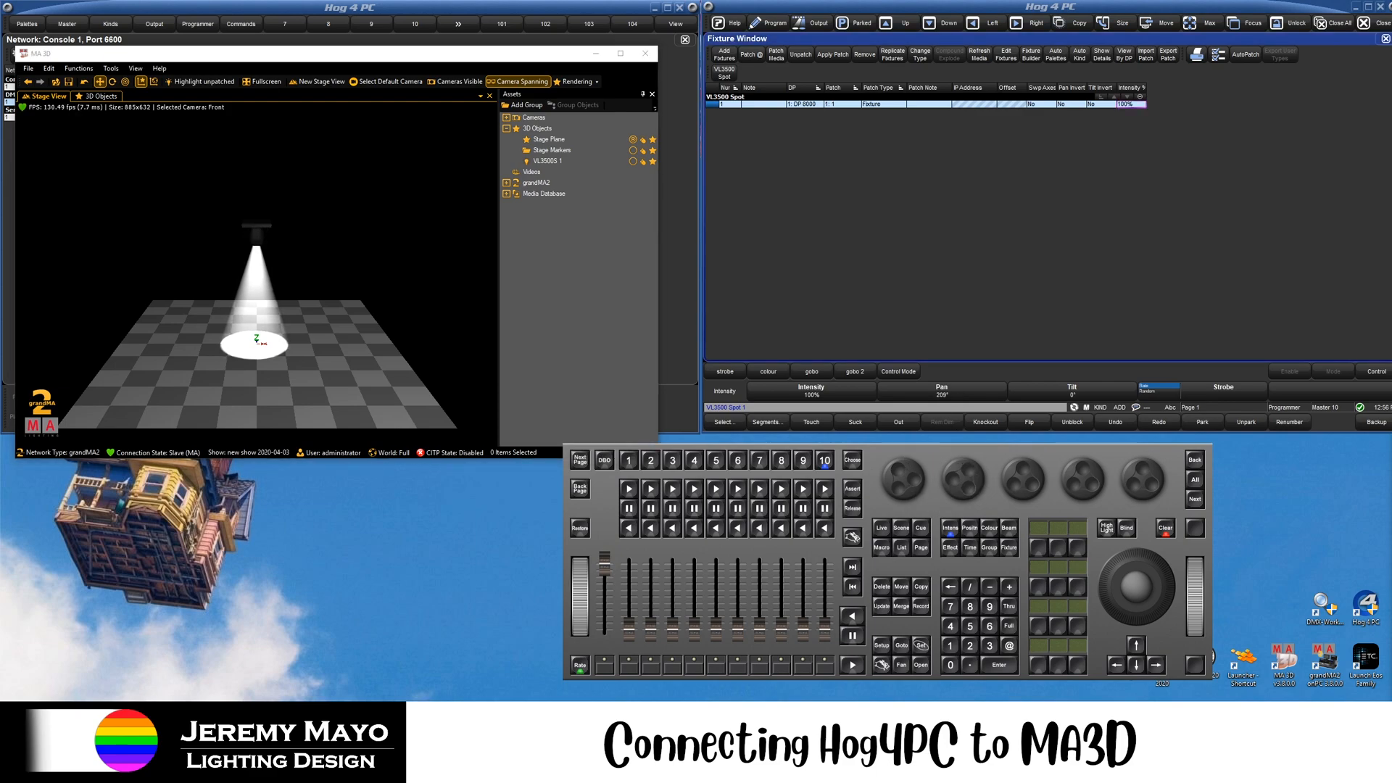
{"action": "scroll", "coordinate": [1022, 479], "scroll_direction": "up", "scroll_amount": 10}
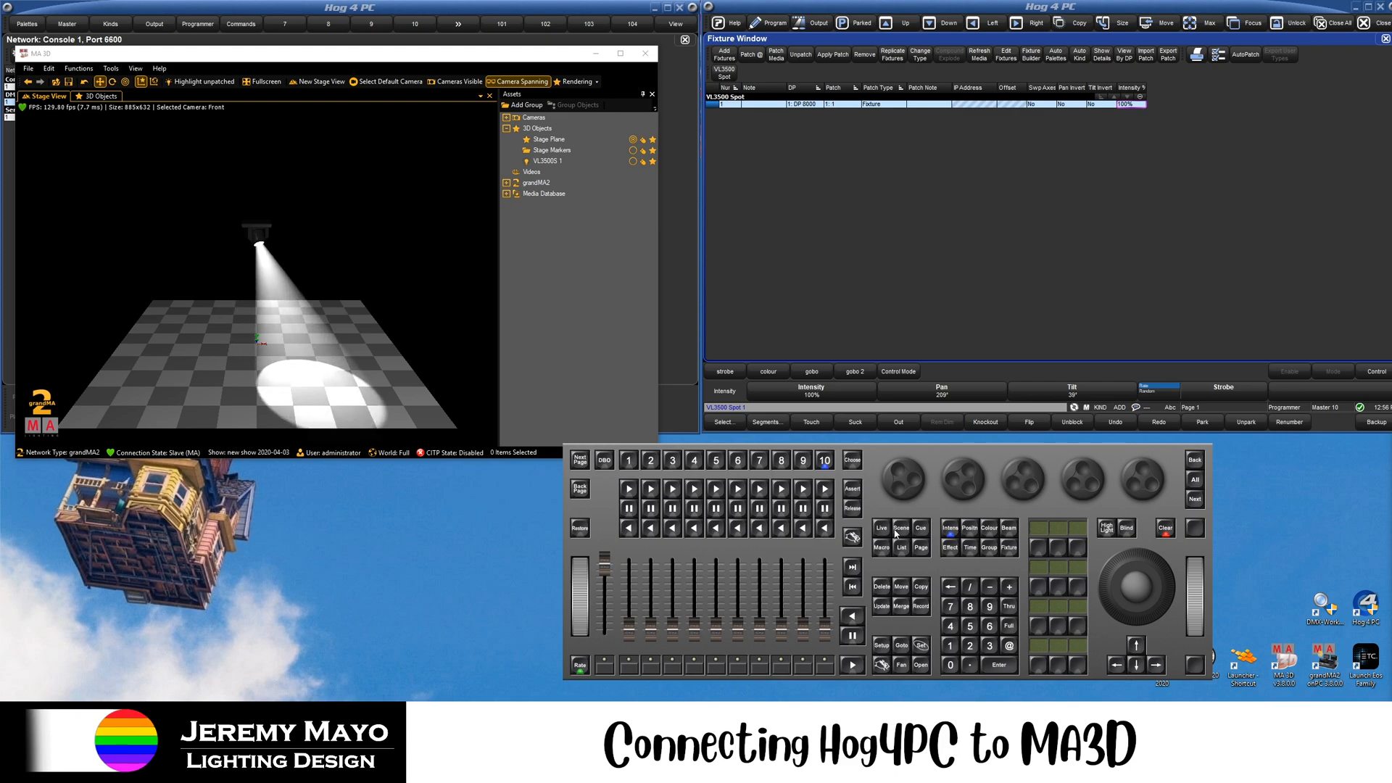
{"action": "scroll", "coordinate": [958, 487], "scroll_direction": "up", "scroll_amount": 10}
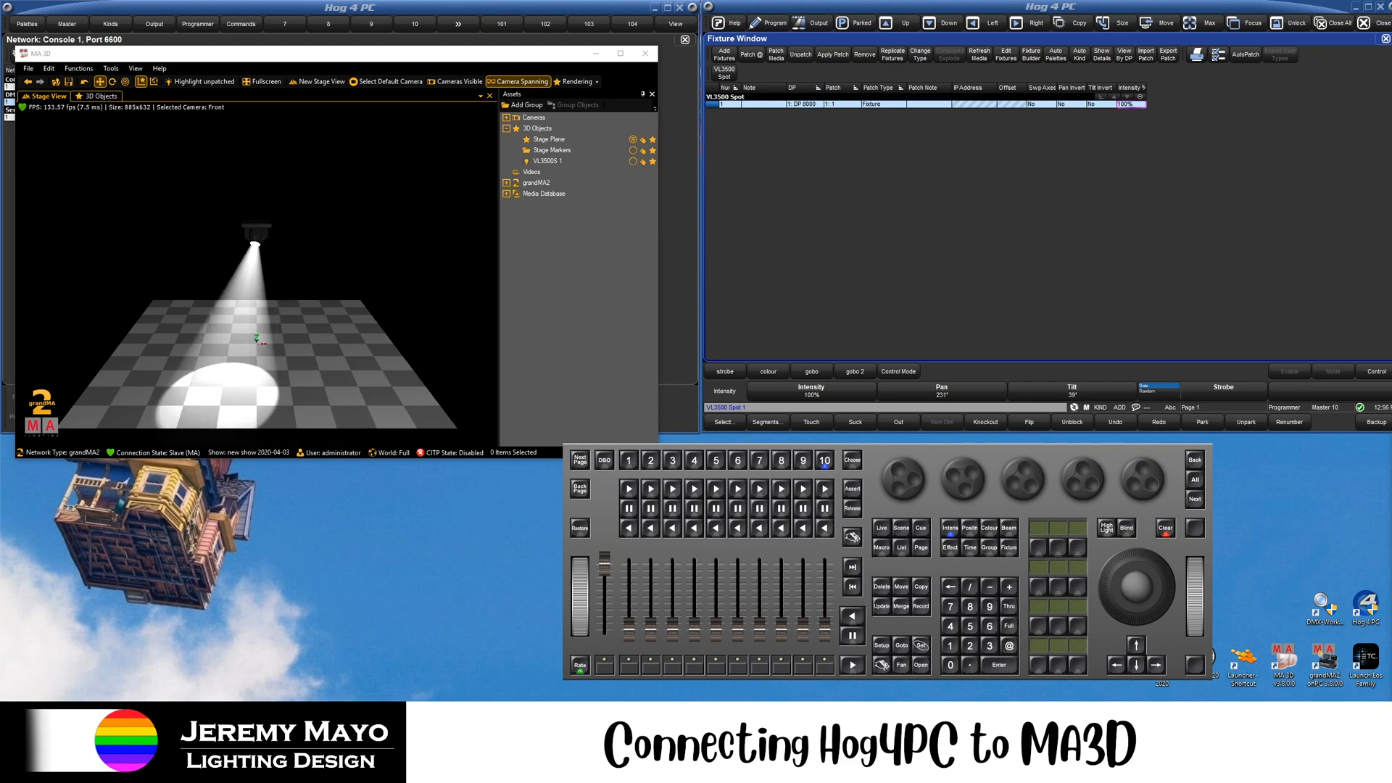
Colour the VL3500 Spot's beam yellow with hue 59° and saturation 100%.
{"action": "left_click", "coordinate": [990, 529]}
{"action": "scroll", "coordinate": [903, 478], "scroll_direction": "up", "scroll_amount": 5}
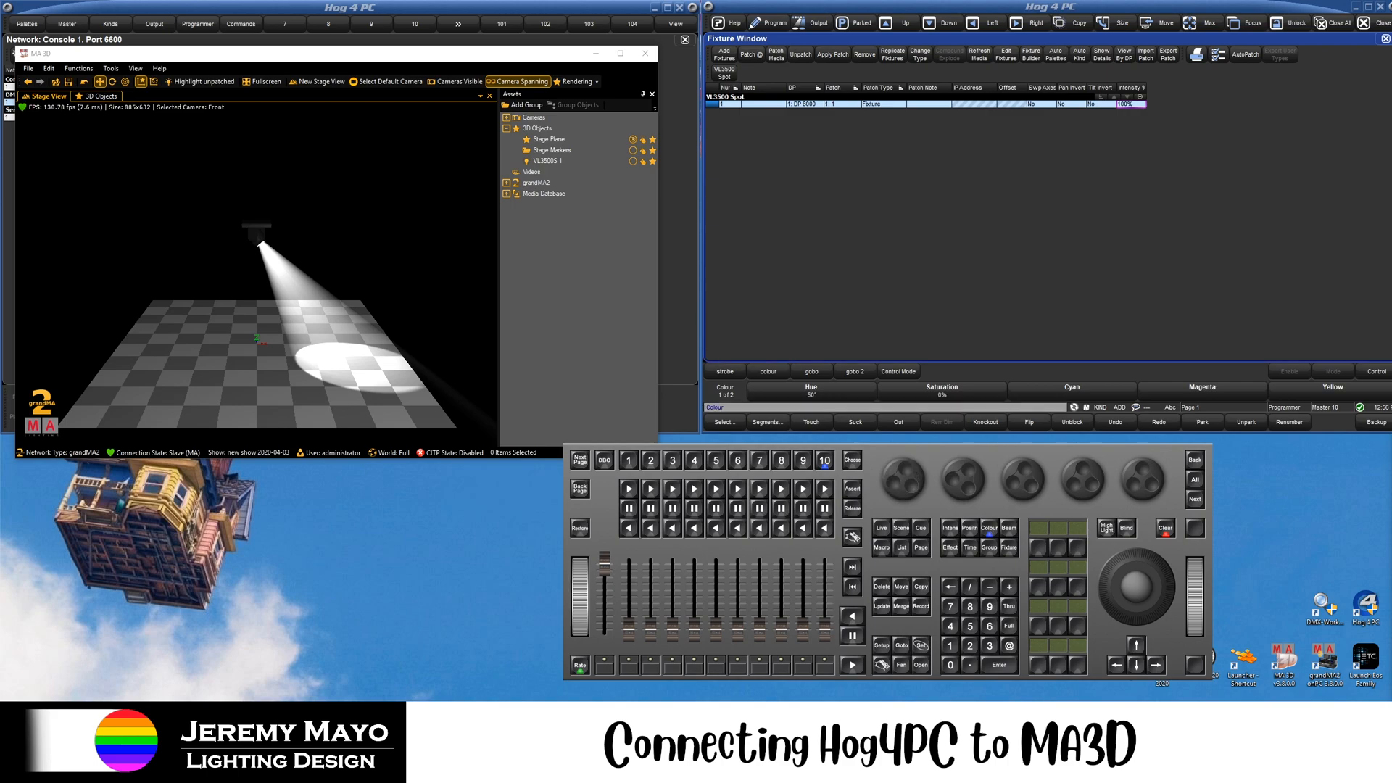
{"action": "scroll", "coordinate": [961, 482], "scroll_direction": "up", "scroll_amount": 10}
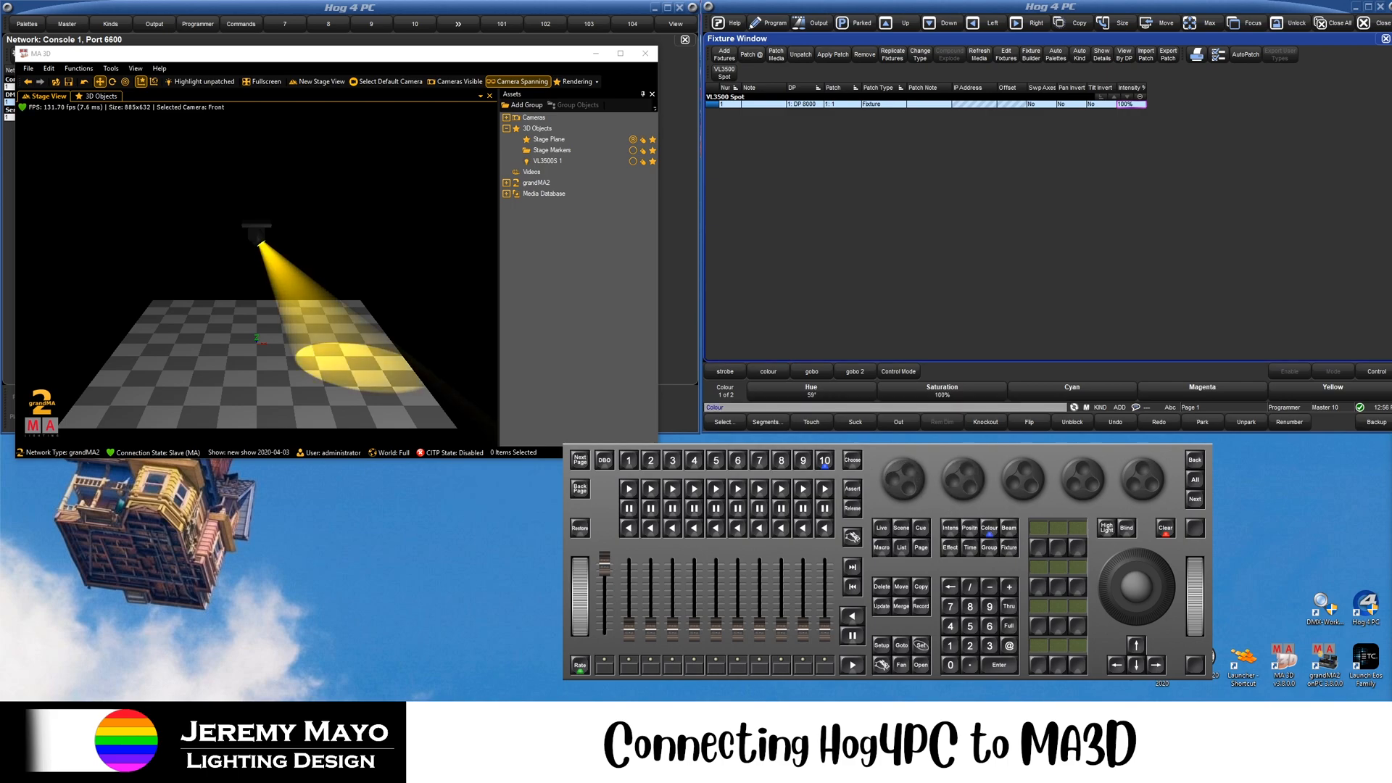
Resize and arrange the MA 3D window and the Hog front panel side by side without covering the console screens.
{"action": "left_click_drag", "start_coordinate": [542, 55], "coordinate": [518, 402]}
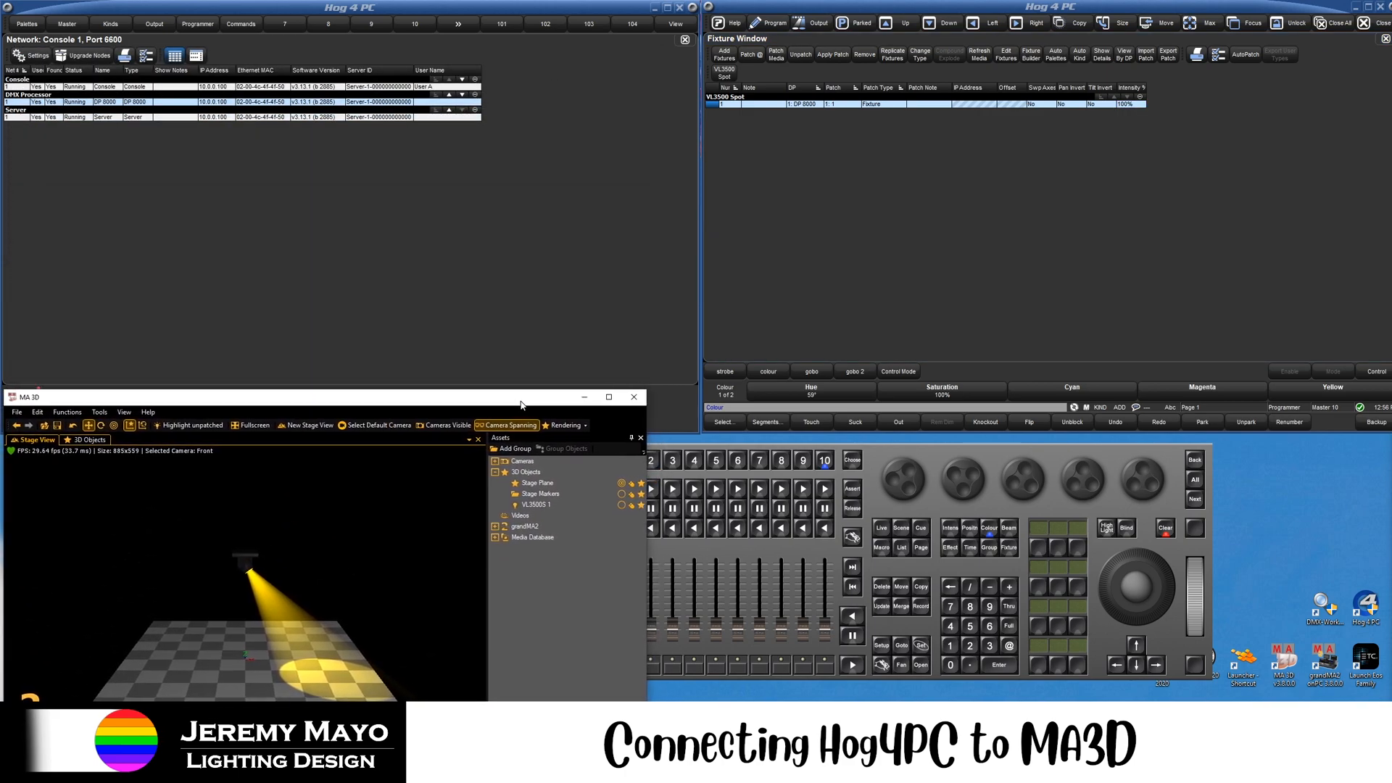
{"action": "left_click_drag", "start_coordinate": [5, 388], "coordinate": [3, 438]}
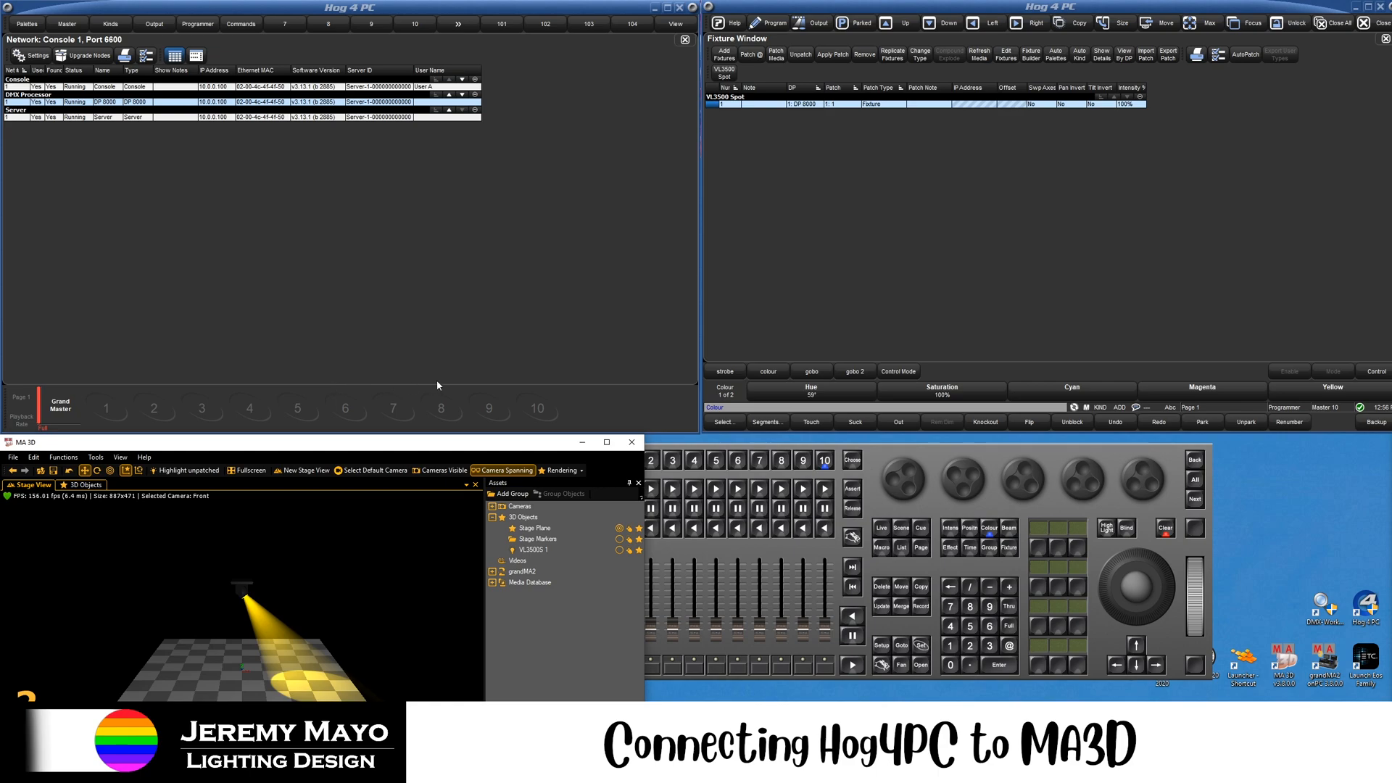
{"action": "left_click", "coordinate": [959, 465]}
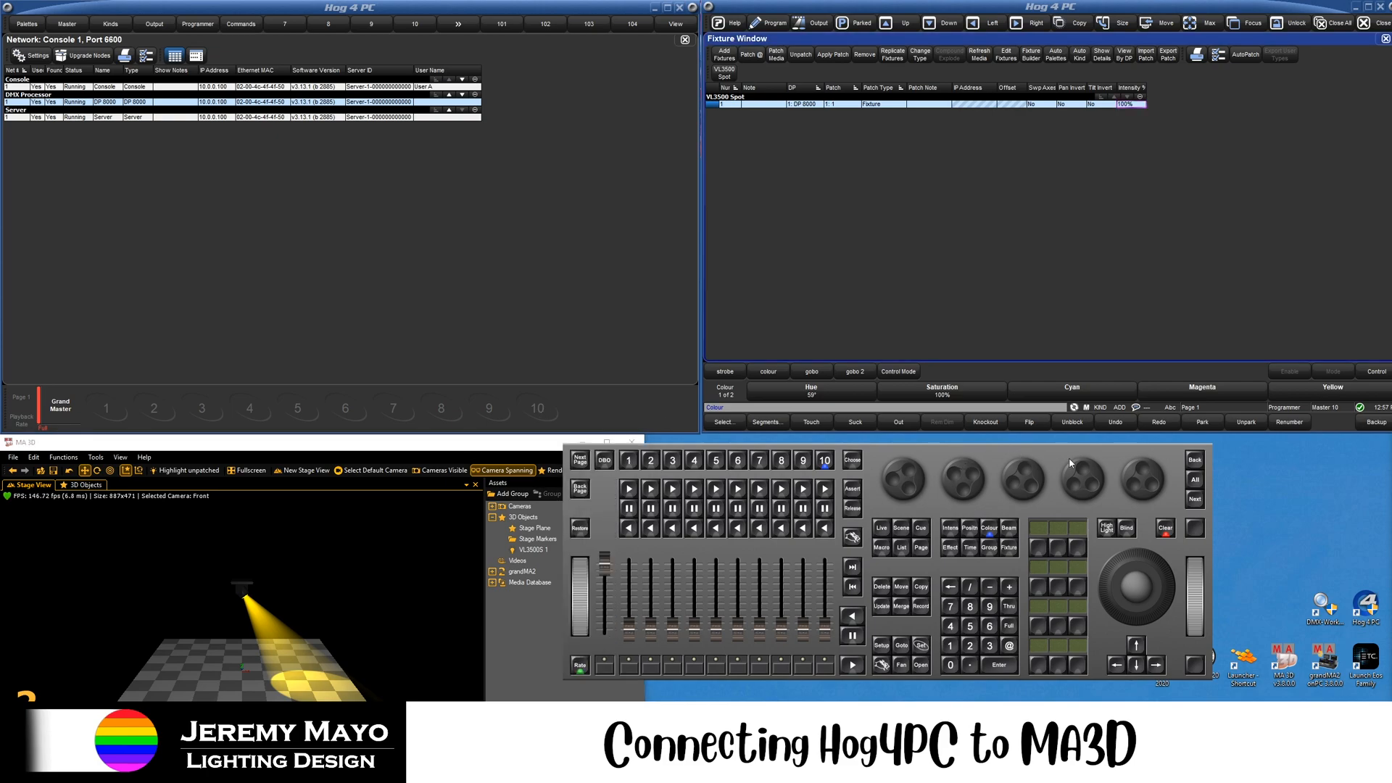
{"action": "left_click_drag", "start_coordinate": [1072, 446], "coordinate": [1159, 445]}
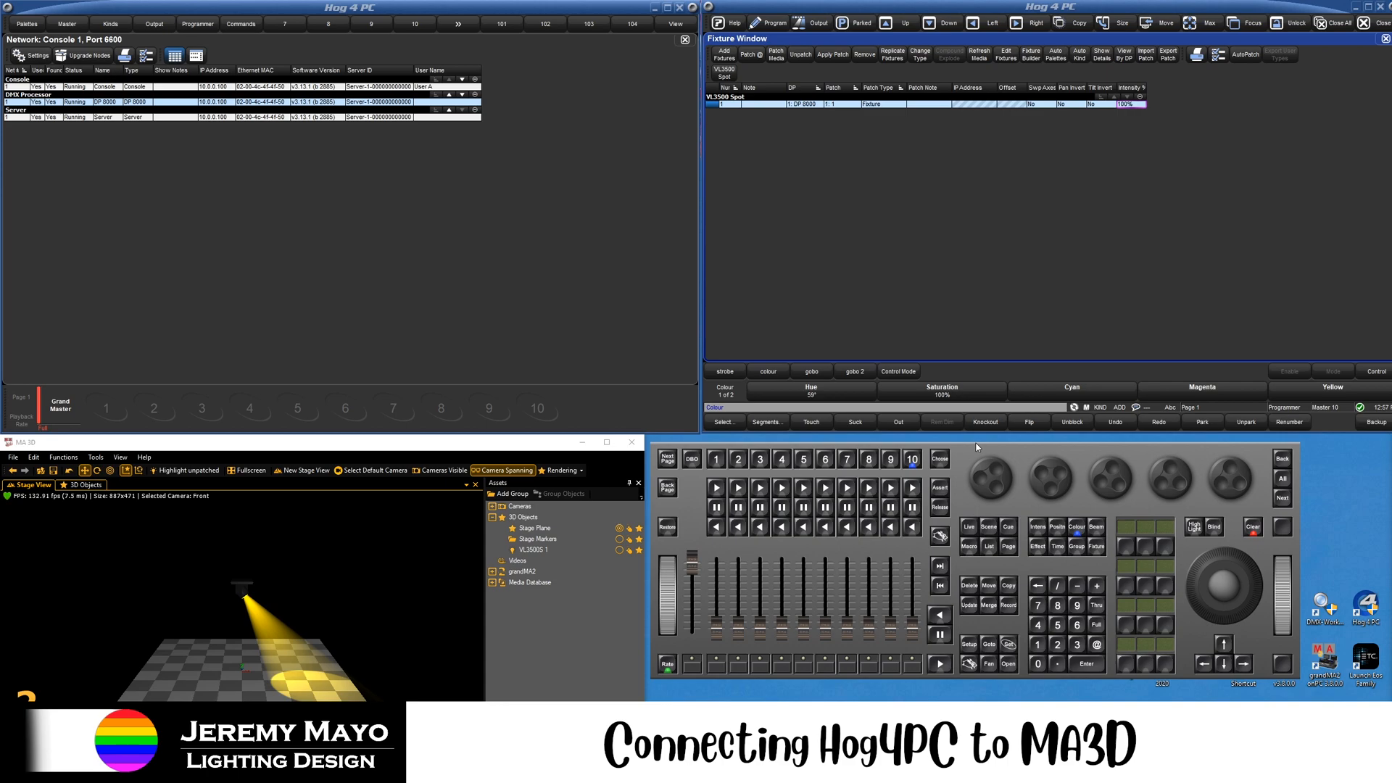
{"action": "left_click_drag", "start_coordinate": [995, 450], "coordinate": [995, 445]}
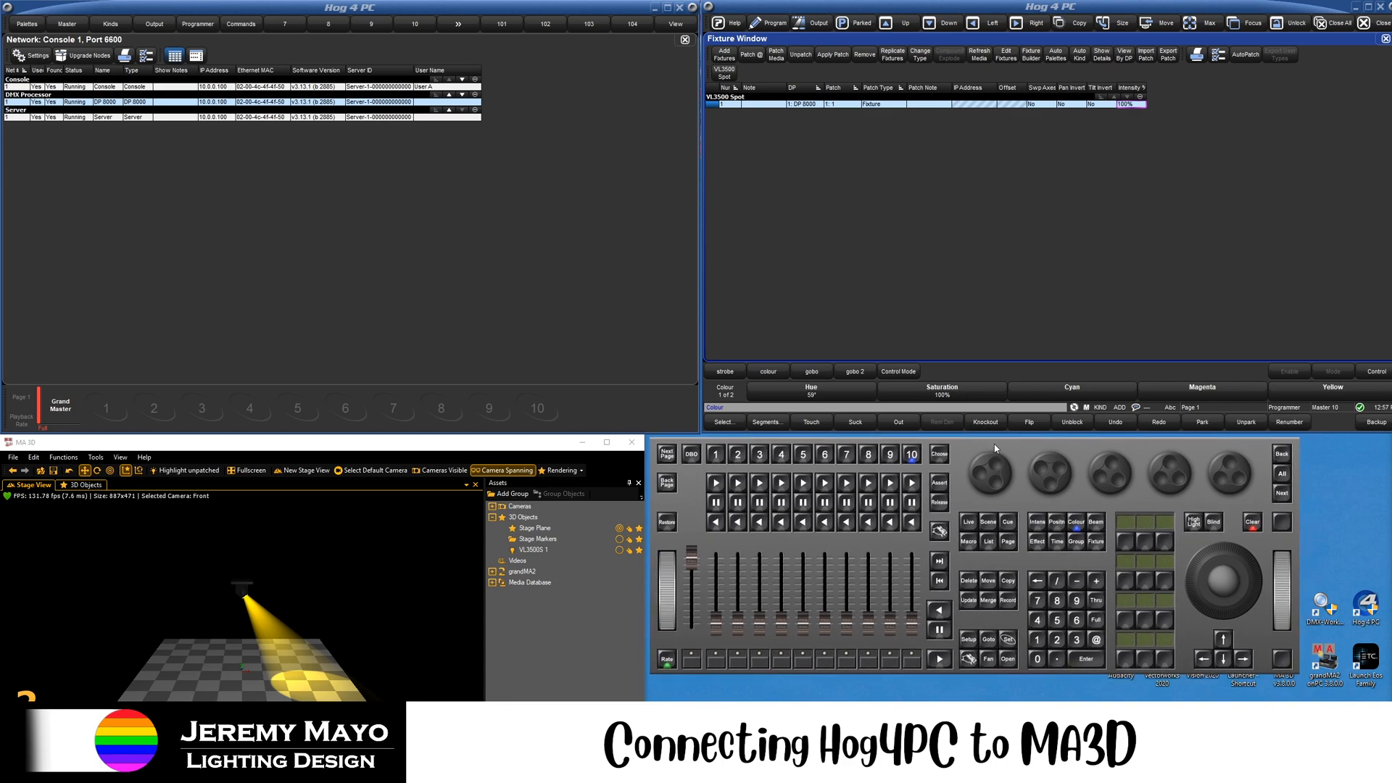